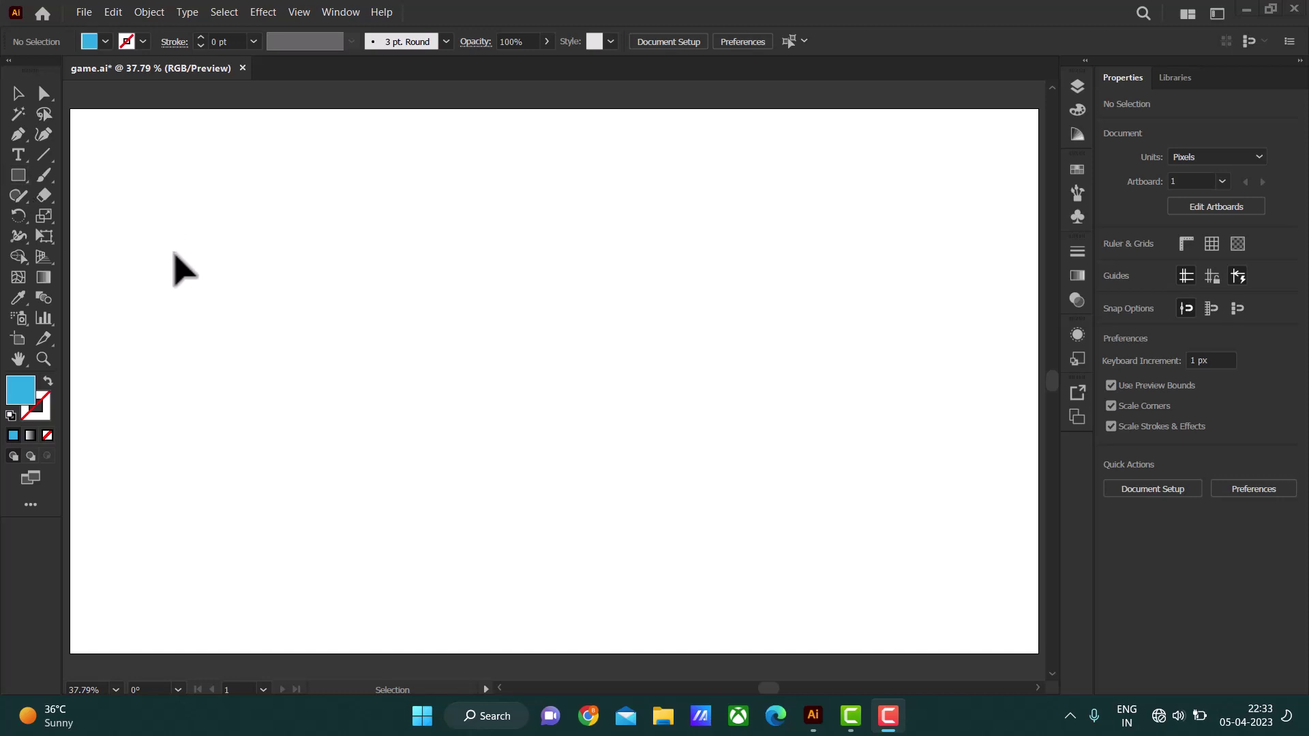
Draw a large circle left of the artboard centre with the Ellipse Tool
{"action": "left_click", "coordinate": [21, 175]}
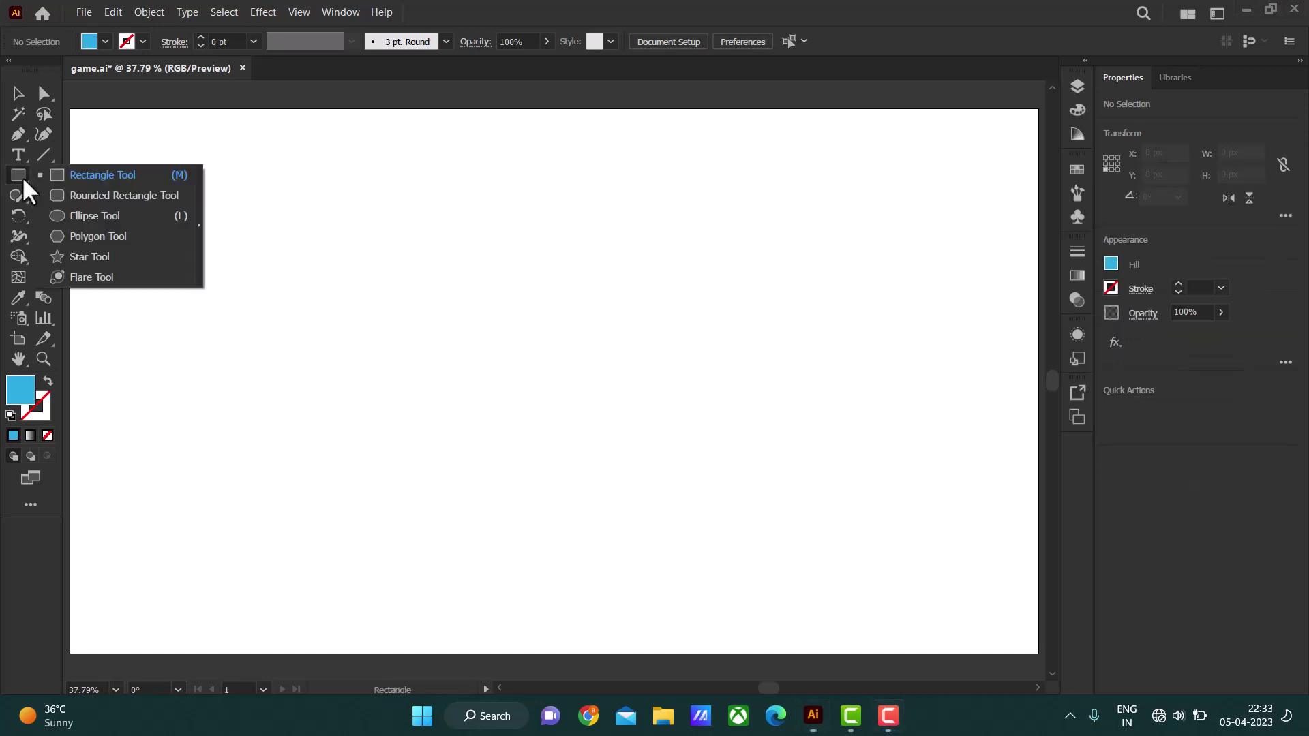
{"action": "left_click", "coordinate": [102, 217]}
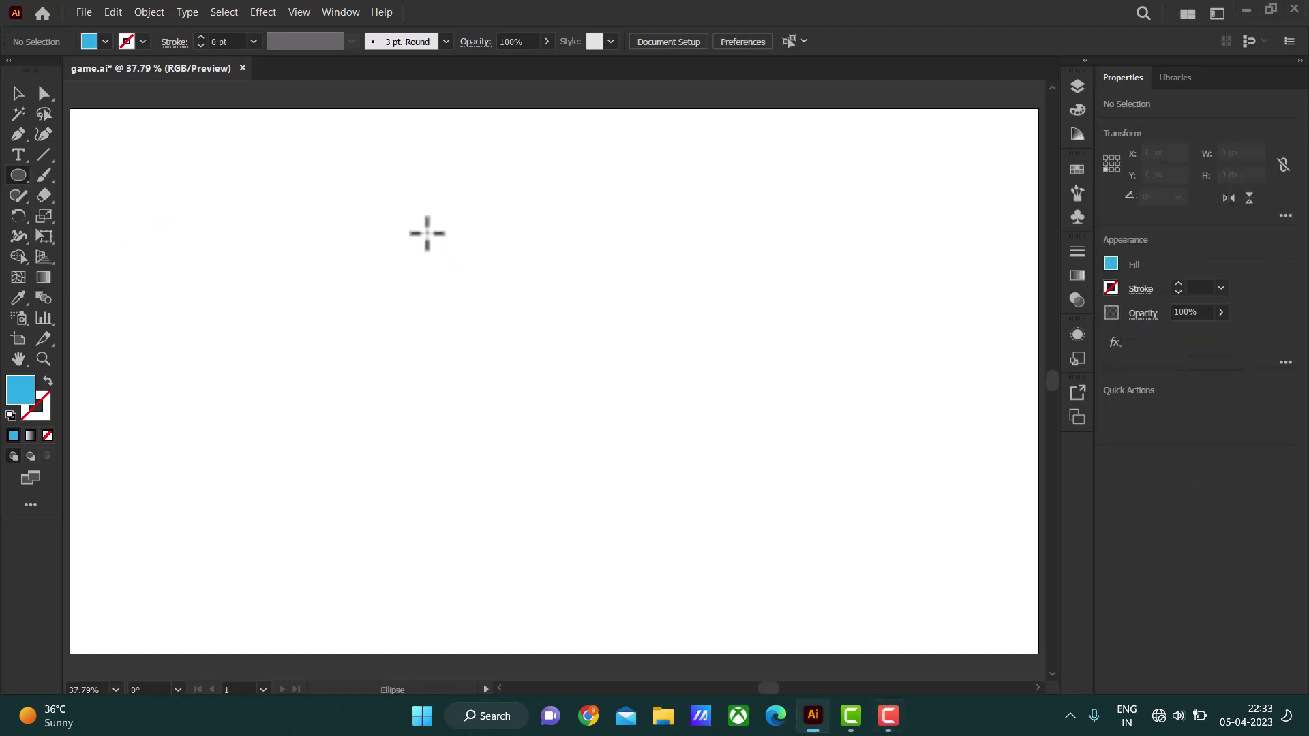
{"action": "left_click_drag", "start_coordinate": [423, 236], "coordinate": [681, 495]}
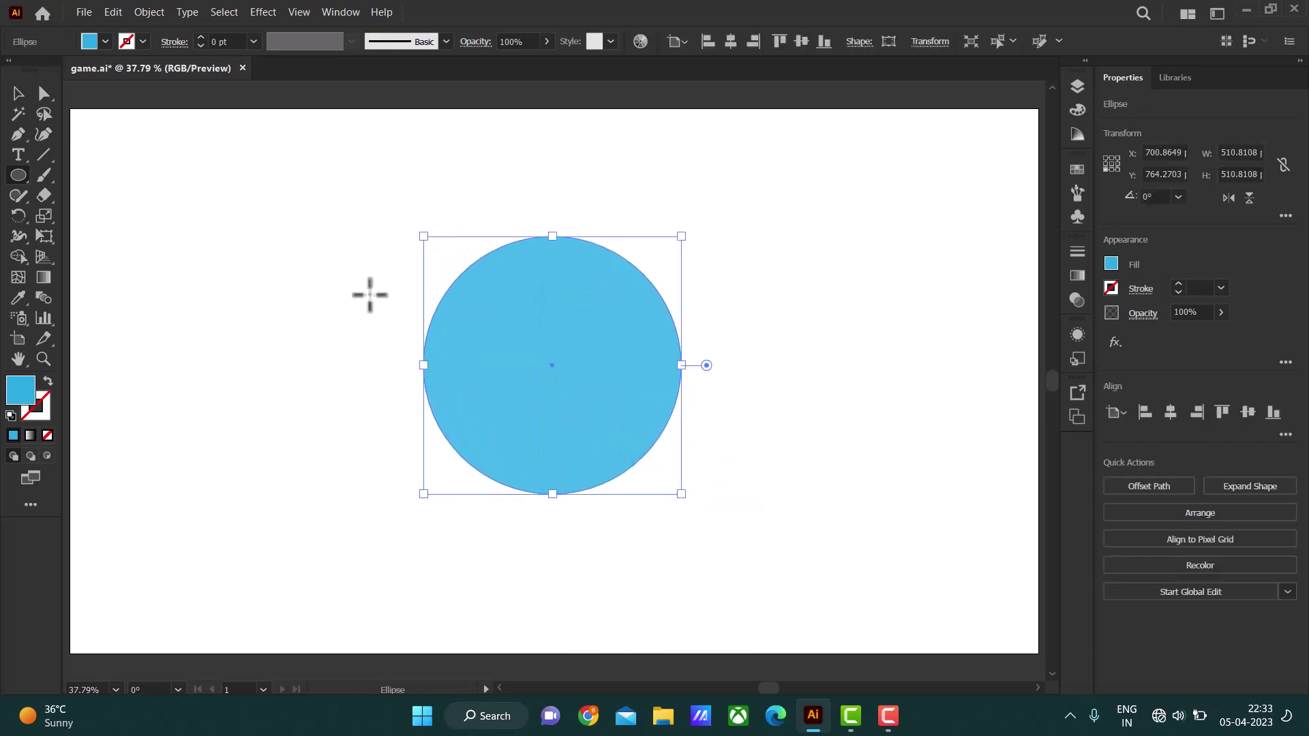
Fill the circle with light green, hex 82f272, after trying several green swatches
{"action": "left_click", "coordinate": [105, 42]}
{"action": "left_click", "coordinate": [96, 82]}
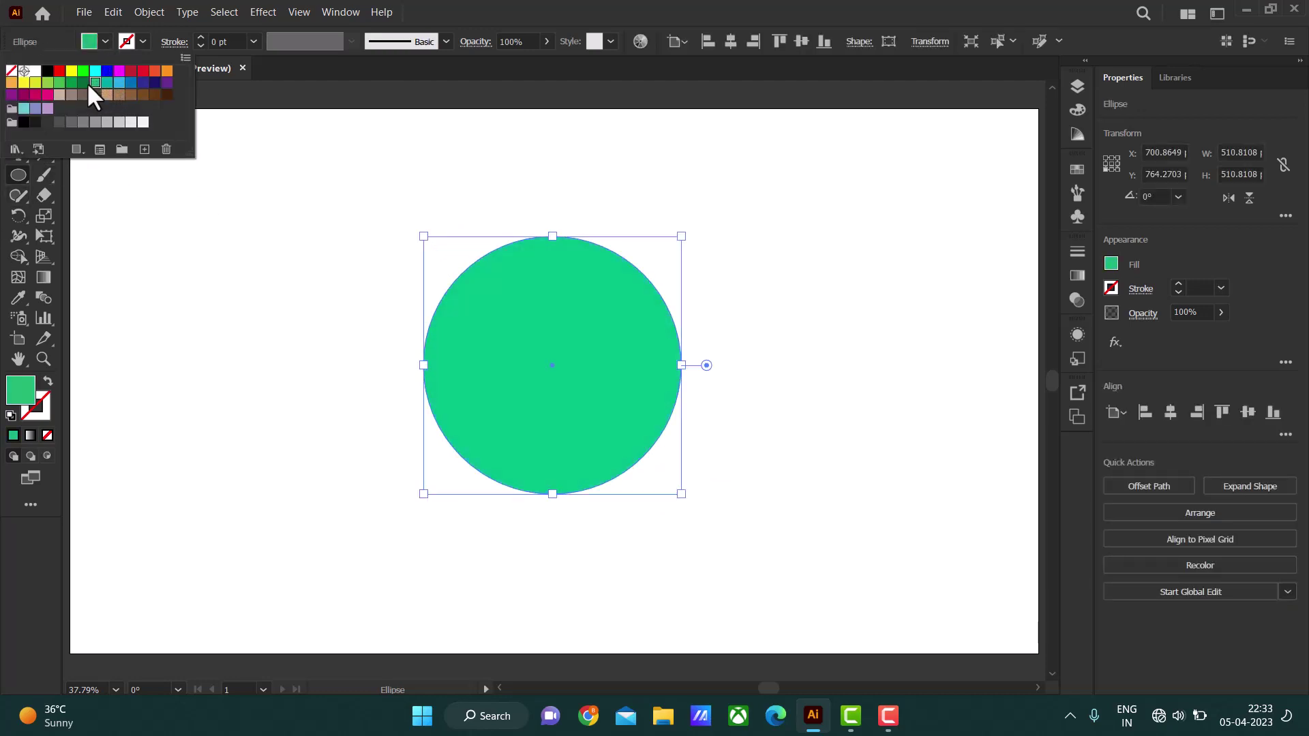
{"action": "left_click", "coordinate": [83, 82]}
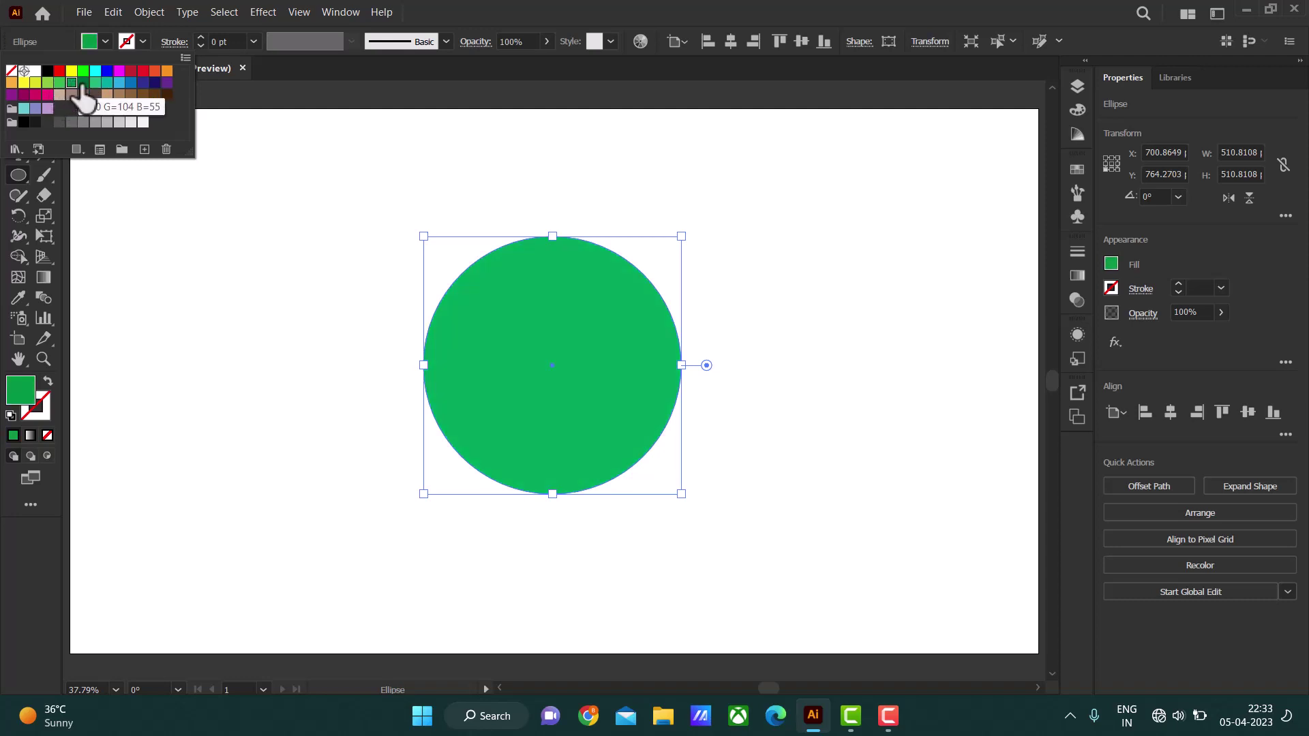
{"action": "left_click", "coordinate": [96, 83]}
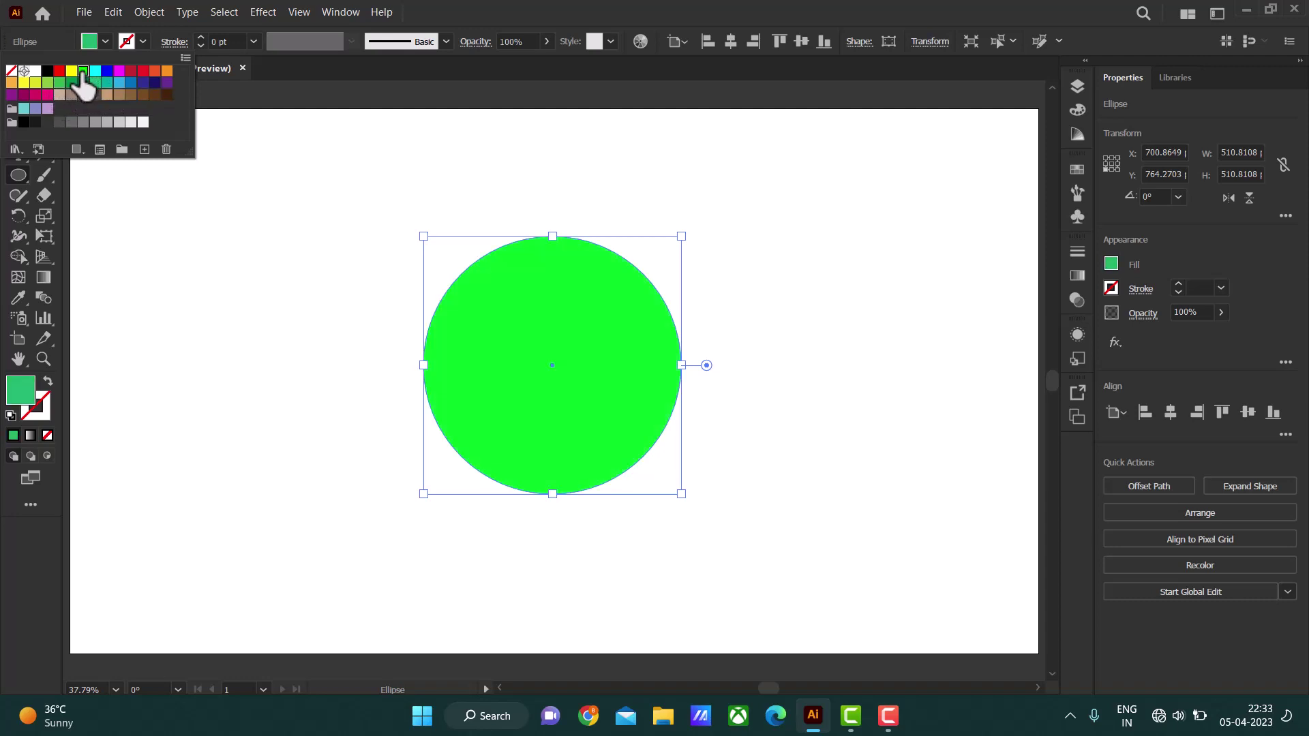
{"action": "left_click", "coordinate": [84, 71]}
{"action": "left_click", "coordinate": [107, 82]}
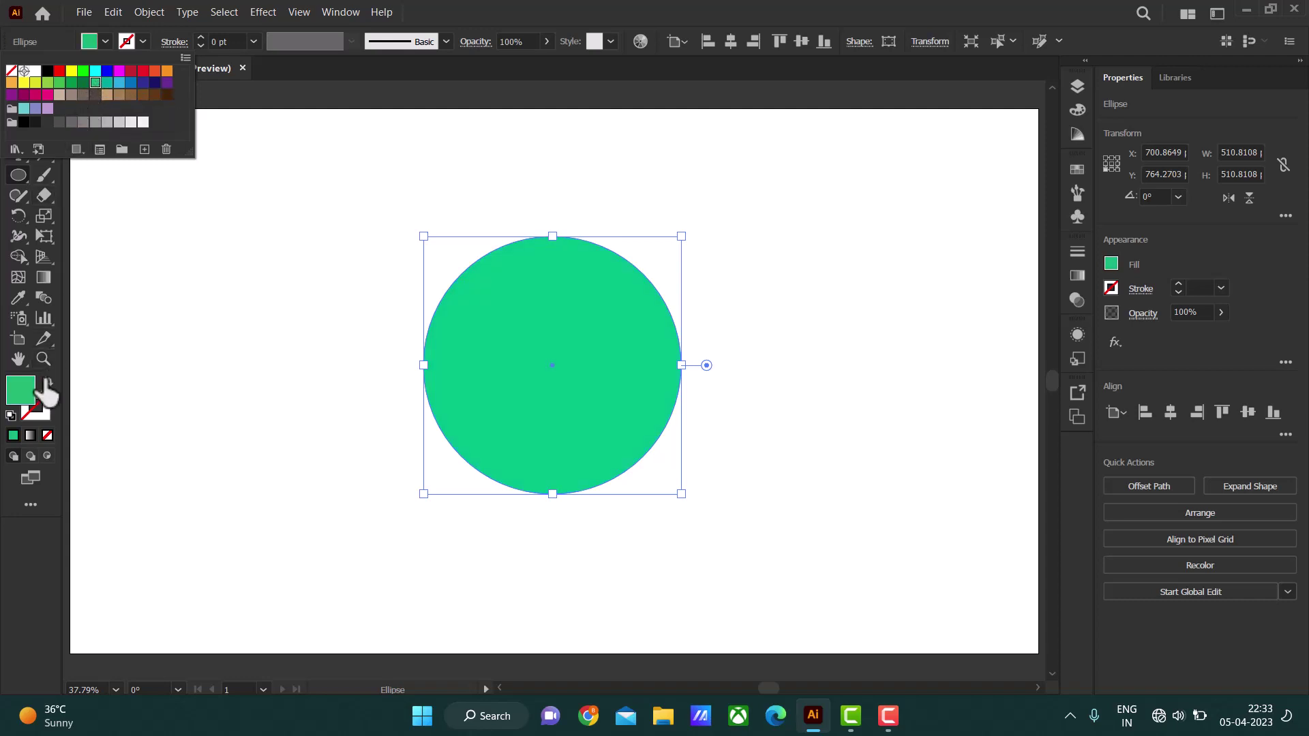
{"action": "double_click", "coordinate": [29, 402]}
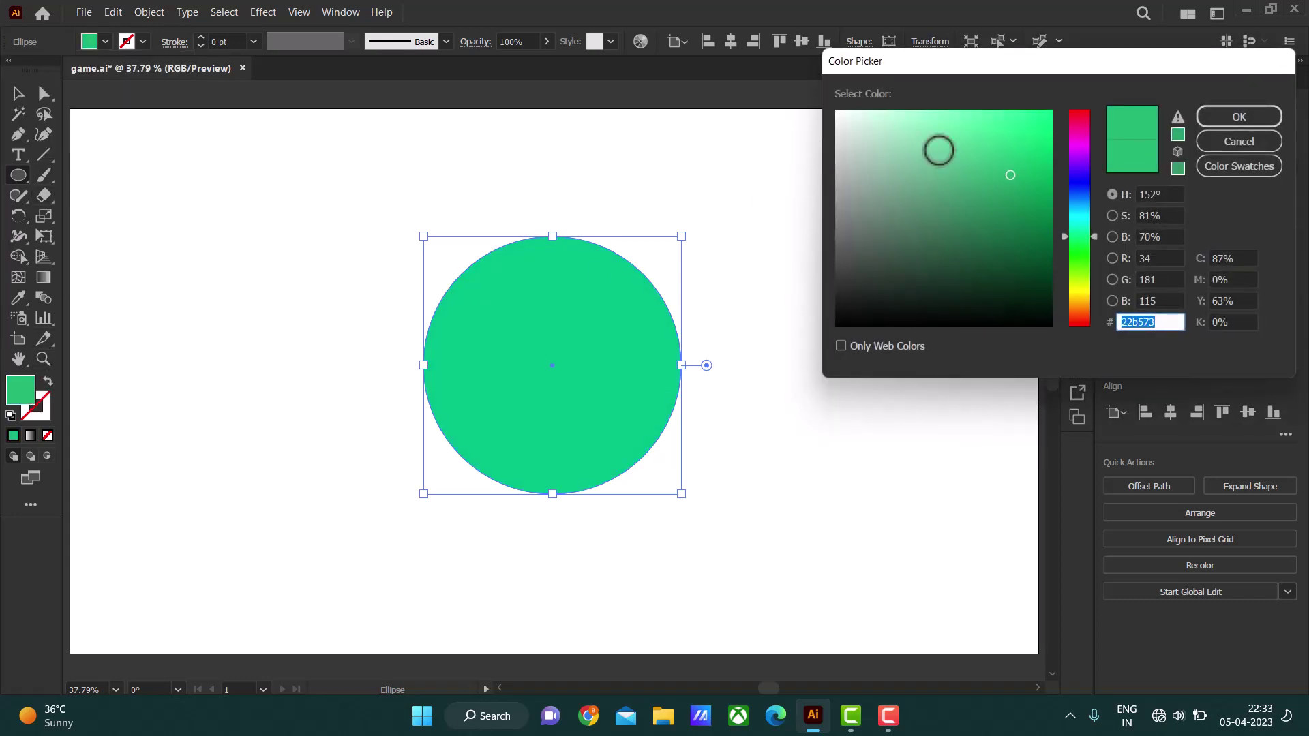
{"action": "left_click", "coordinate": [1080, 259]}
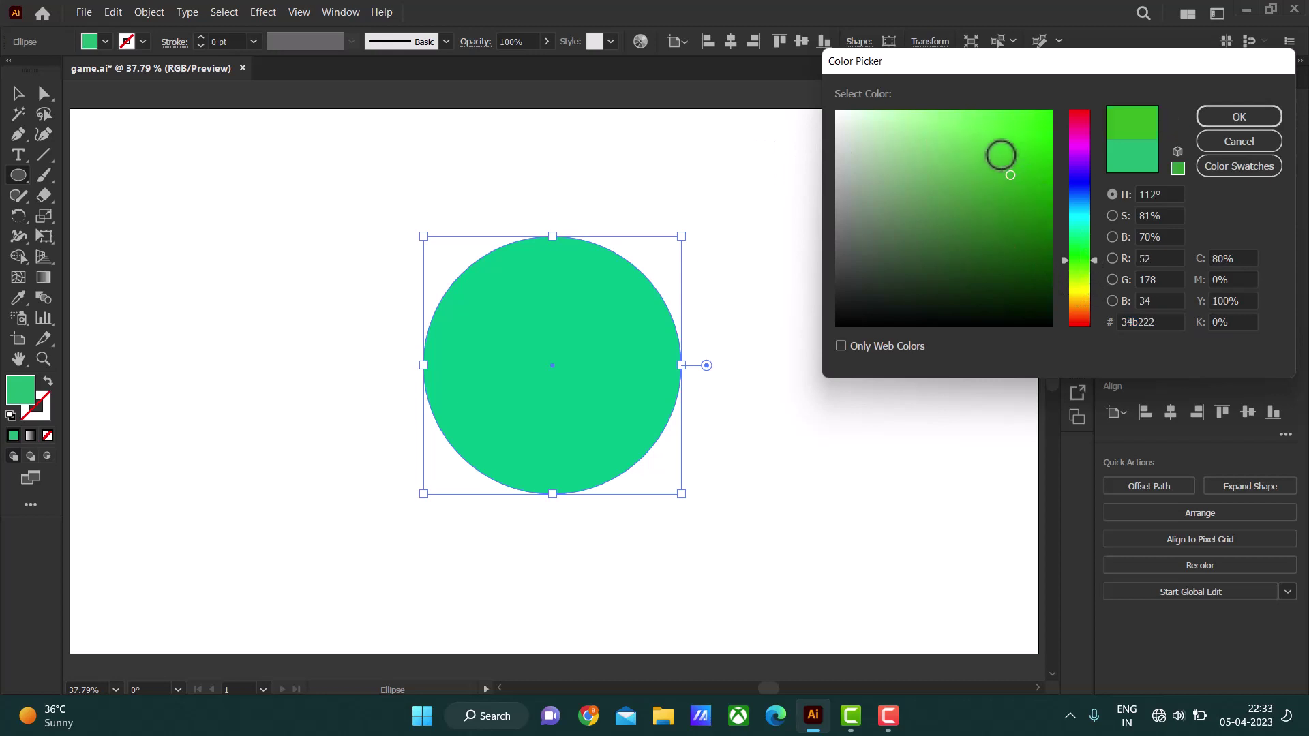
{"action": "left_click", "coordinate": [952, 119]}
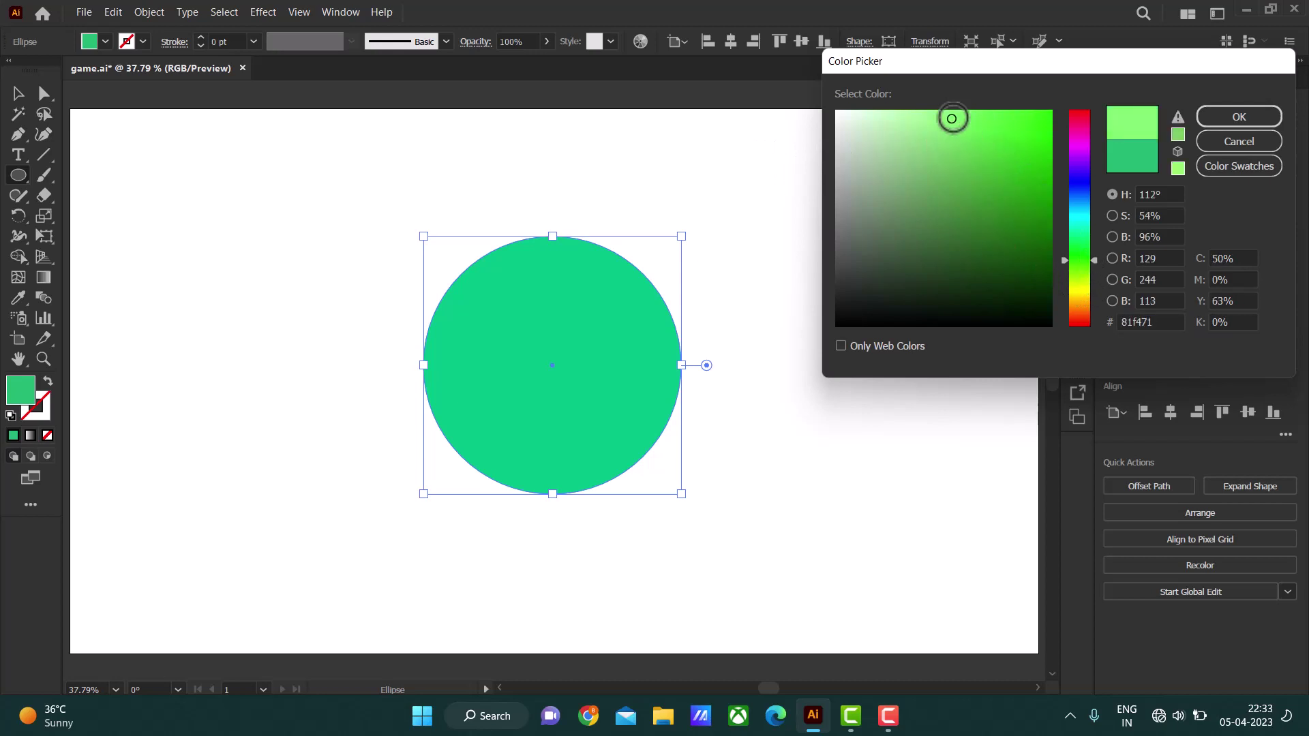
{"action": "left_click", "coordinate": [1216, 120]}
Duplicate the green circle to the right of the original
{"action": "key", "text": "v"}
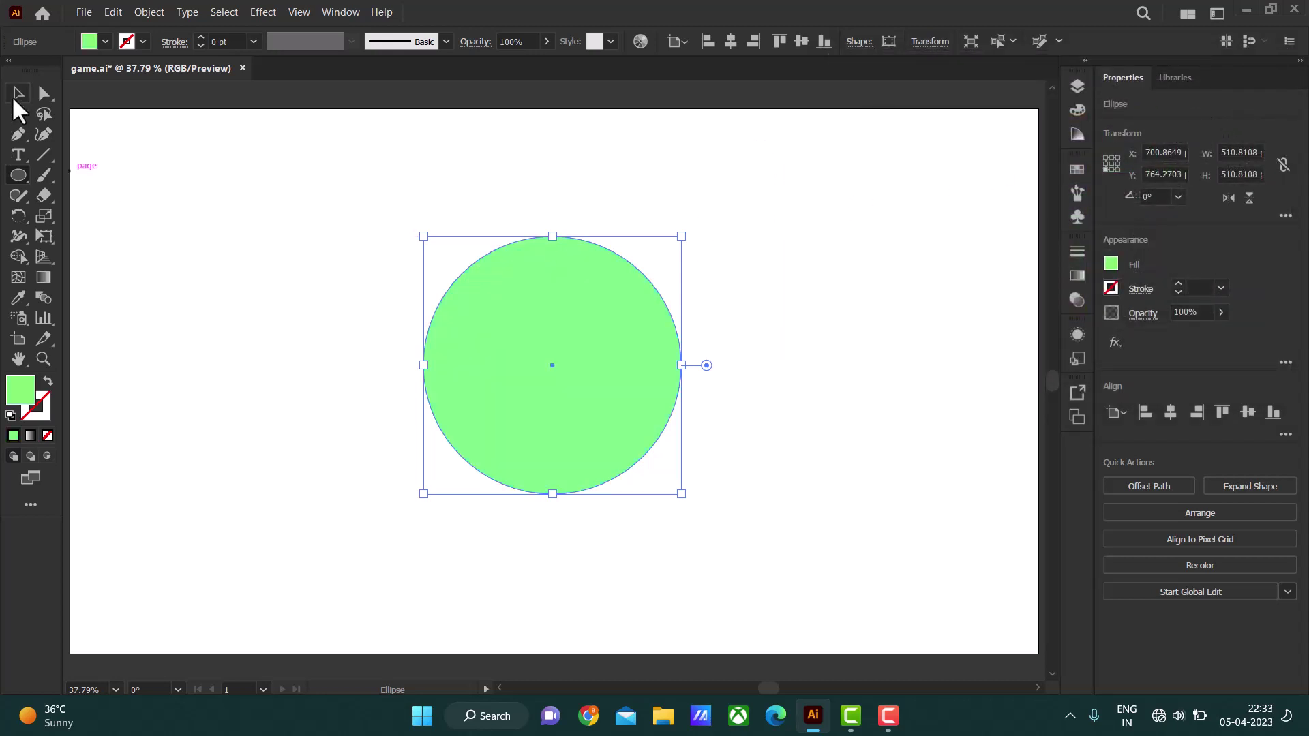
{"action": "left_click", "coordinate": [553, 193]}
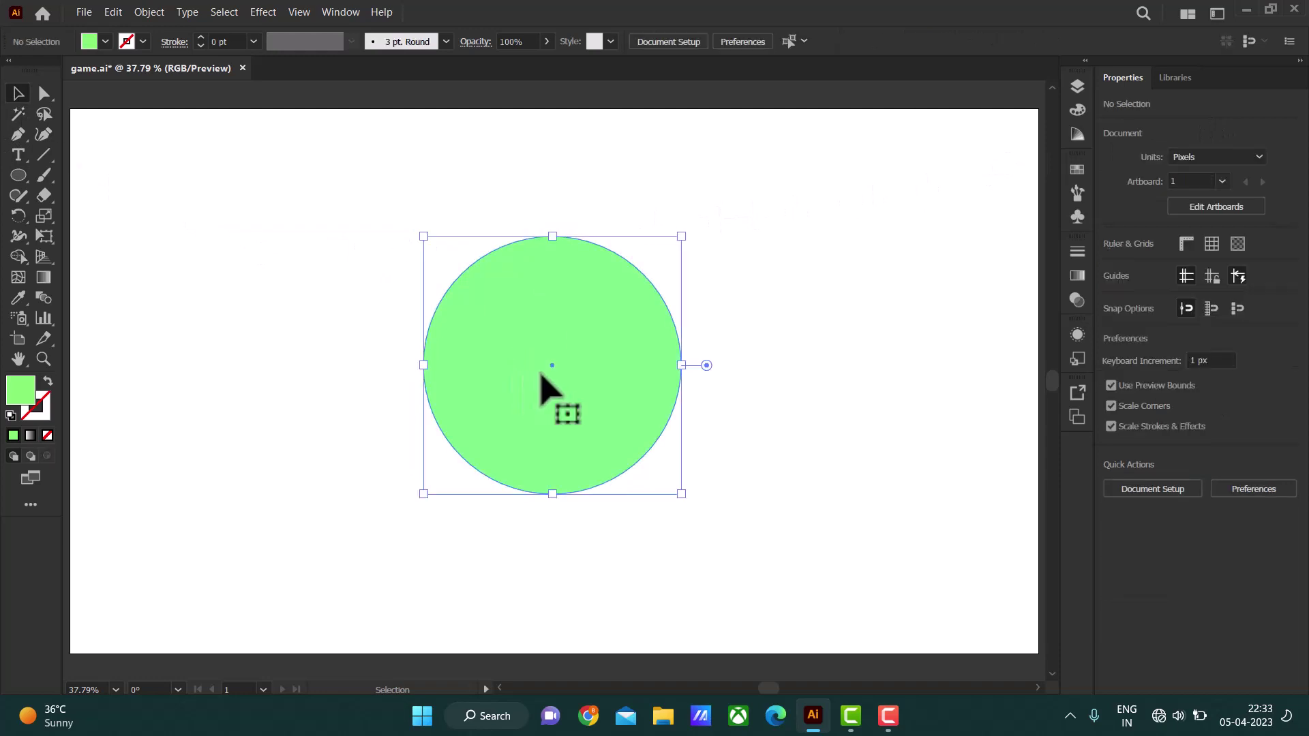
{"action": "double_click", "coordinate": [543, 373]}
{"action": "left_click", "coordinate": [285, 377]}
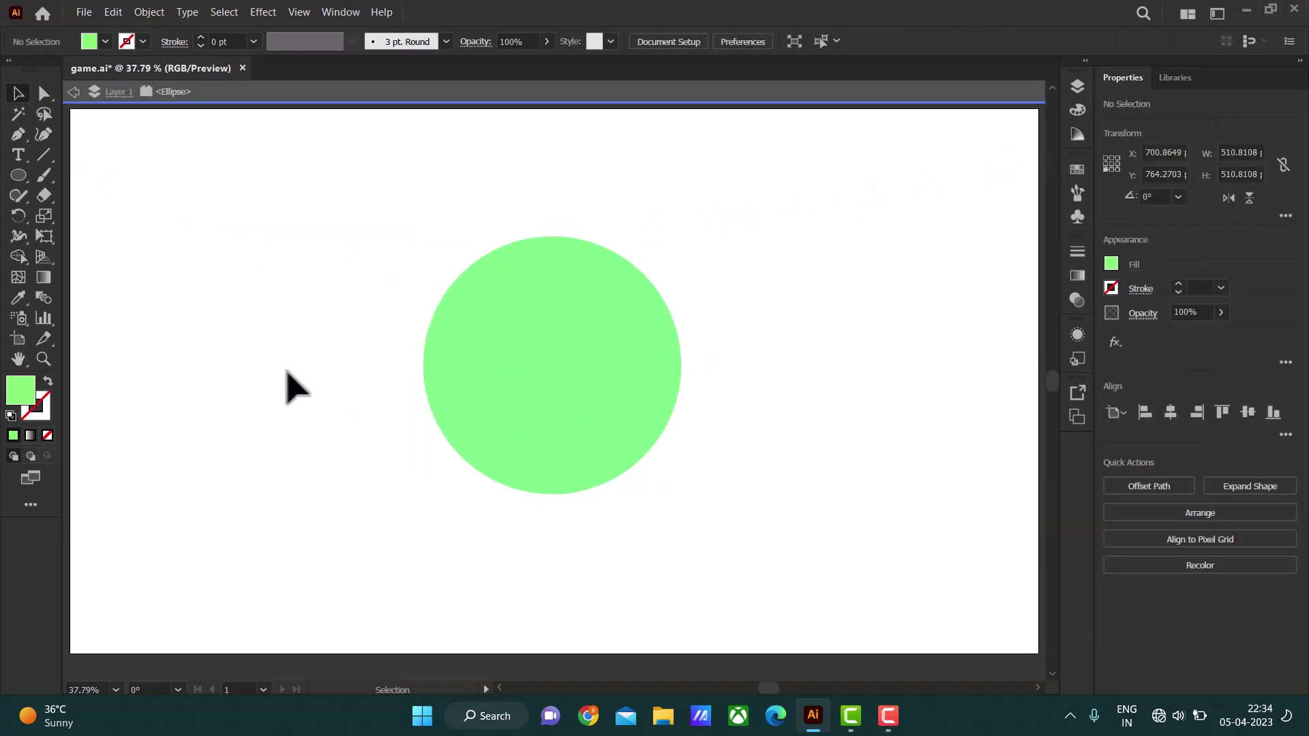
{"action": "left_click", "coordinate": [457, 95]}
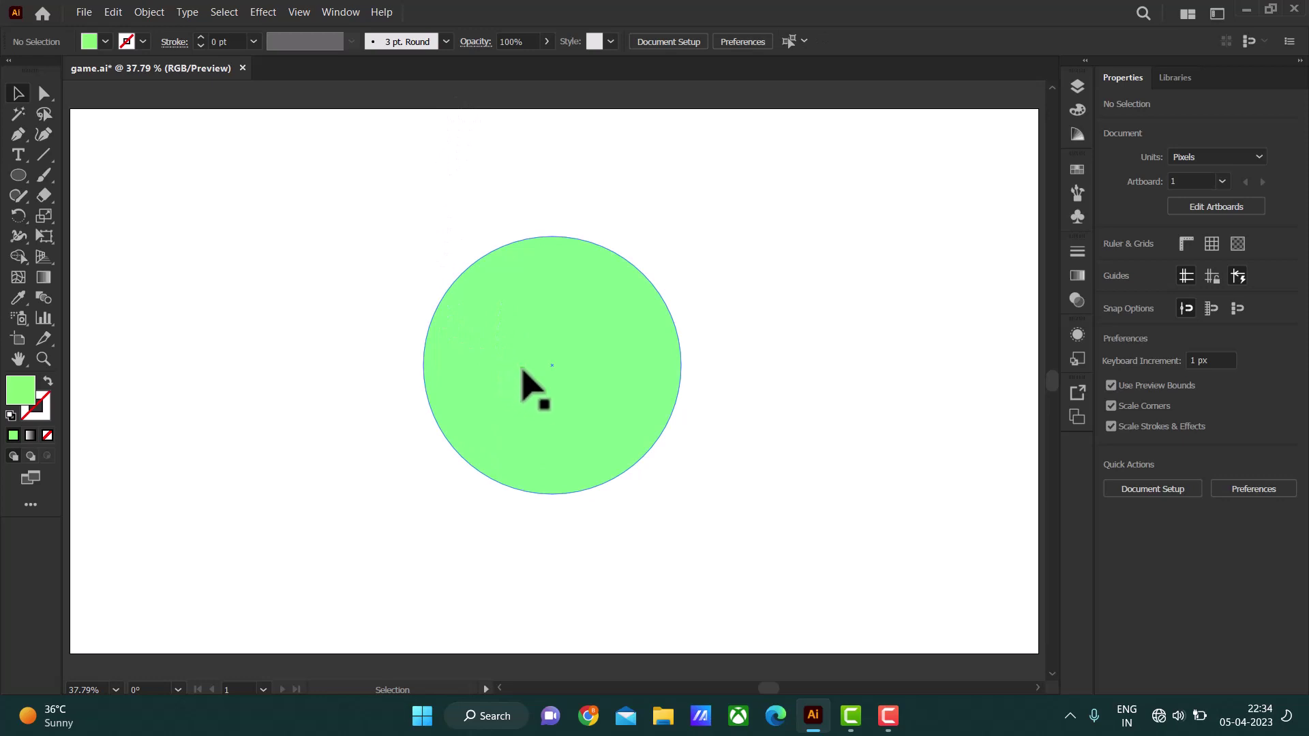
{"action": "left_click_drag", "start_coordinate": [537, 377], "coordinate": [838, 381]}
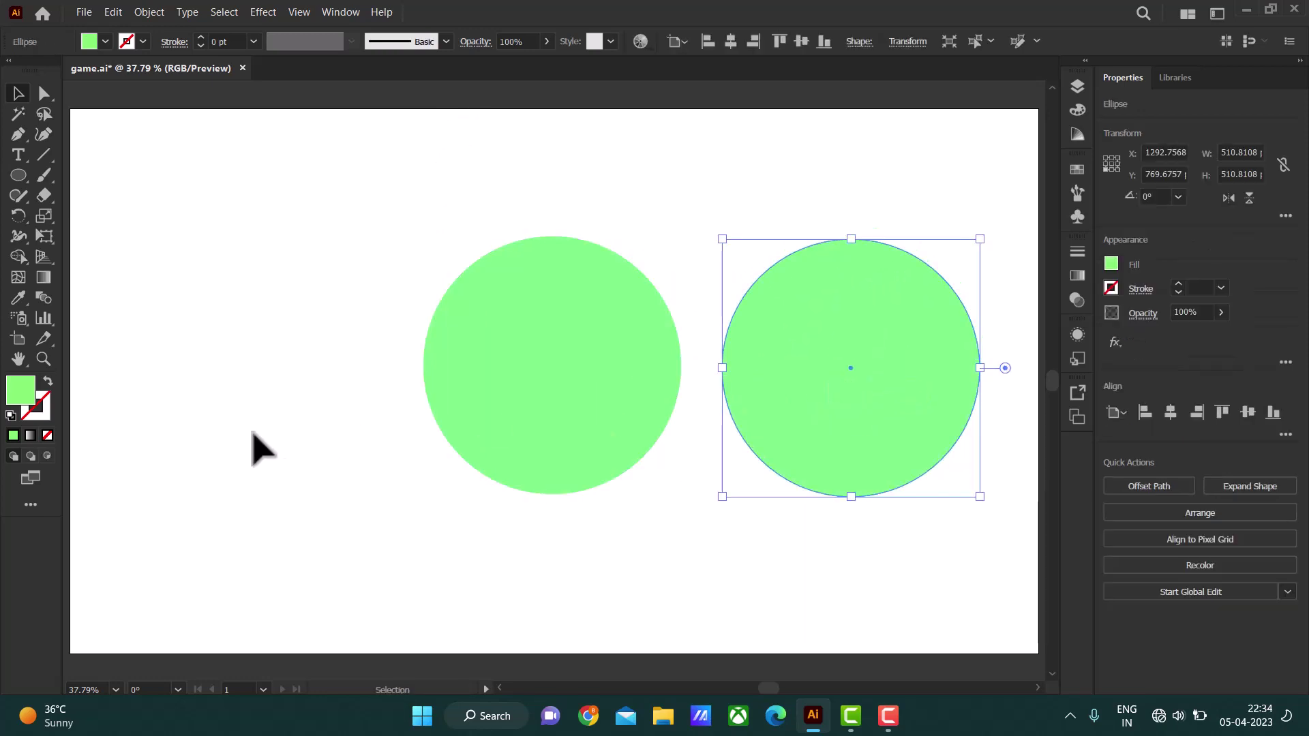
Swap the copy's fill and stroke so it becomes an unfilled 10 pt outline
{"action": "left_click", "coordinate": [48, 382]}
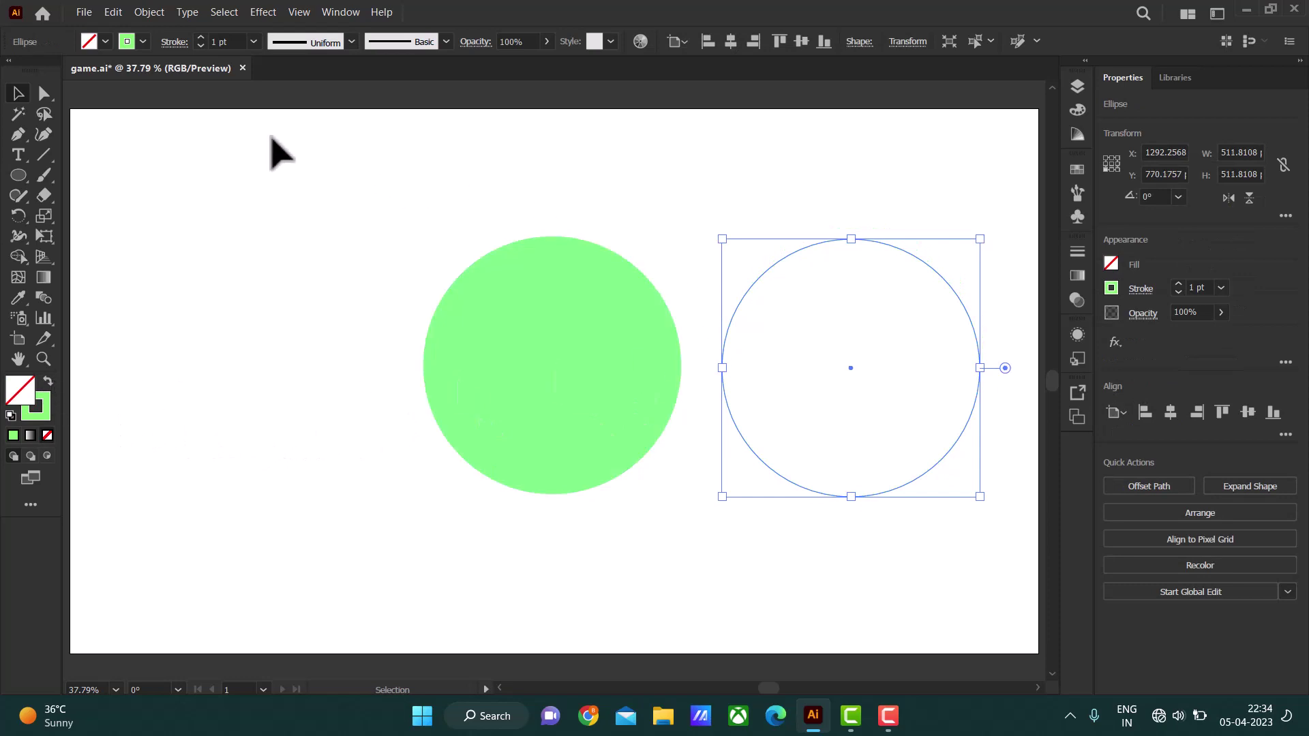
{"action": "left_click", "coordinate": [198, 37]}
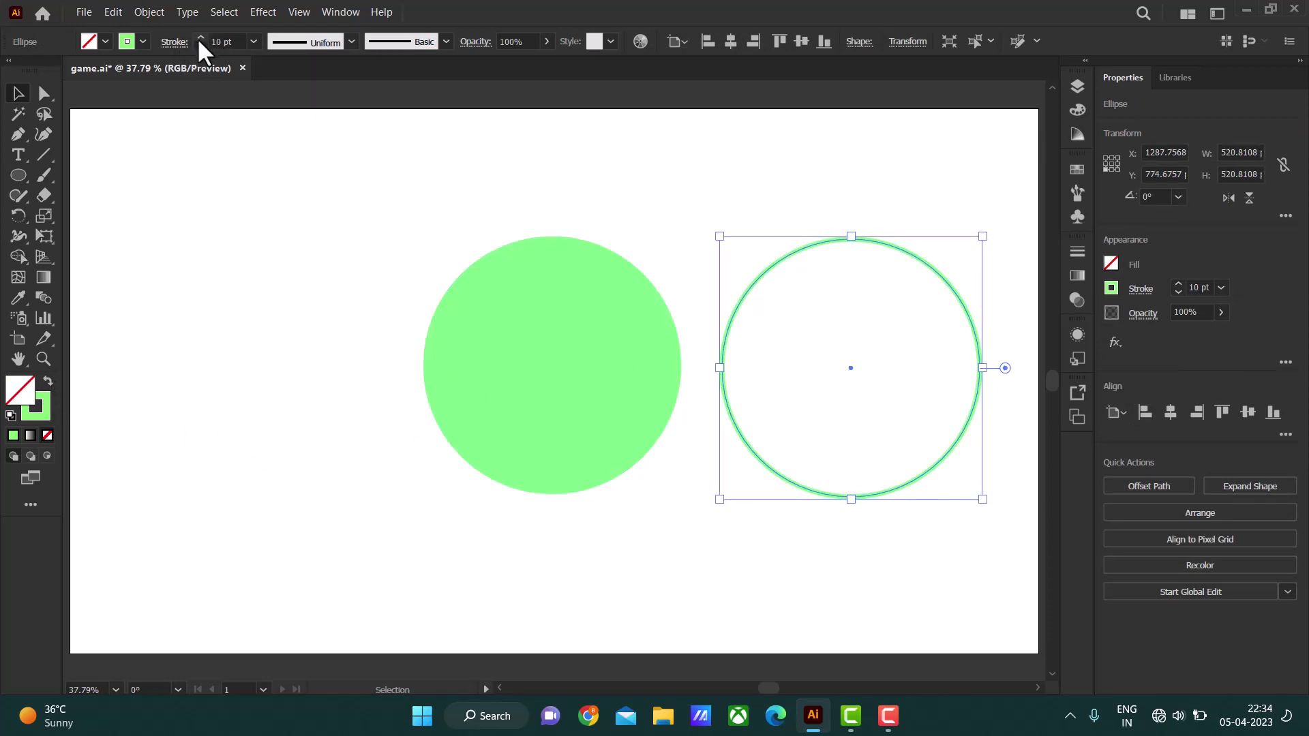
{"action": "left_click", "coordinate": [204, 179]}
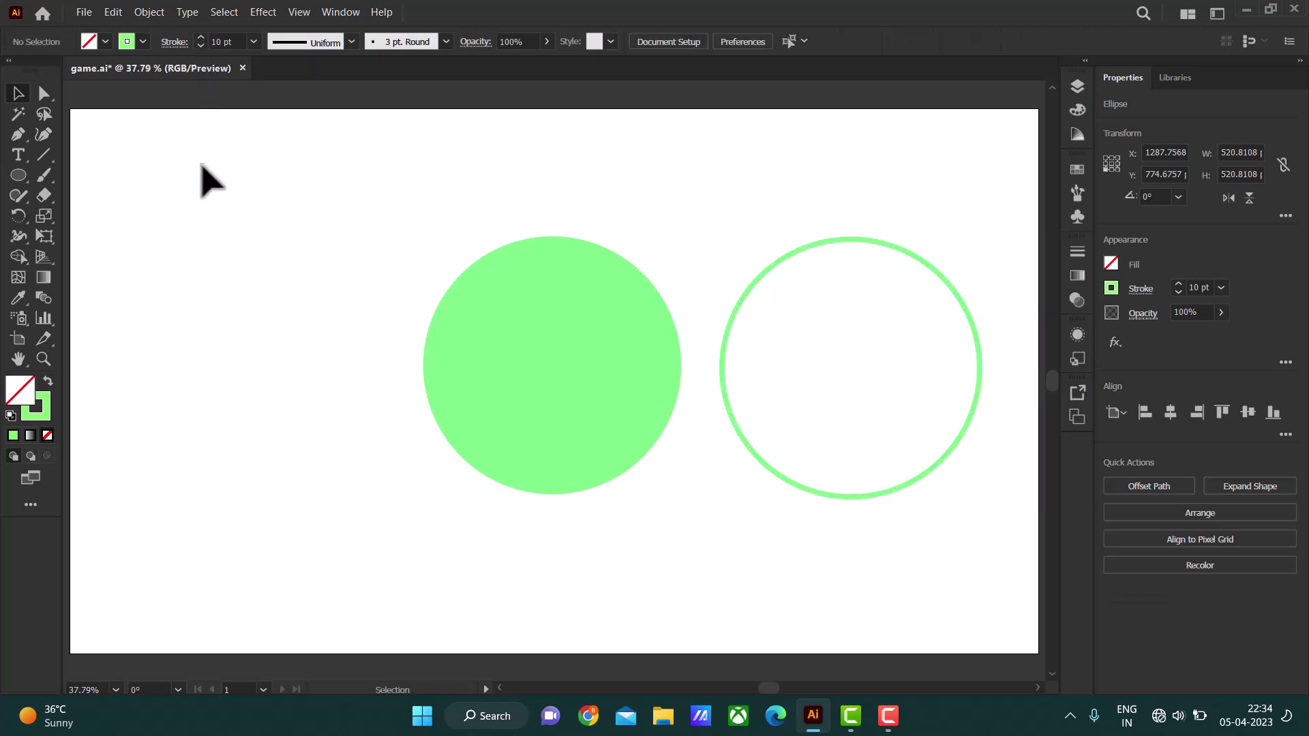
{"action": "left_click", "coordinate": [820, 244]}
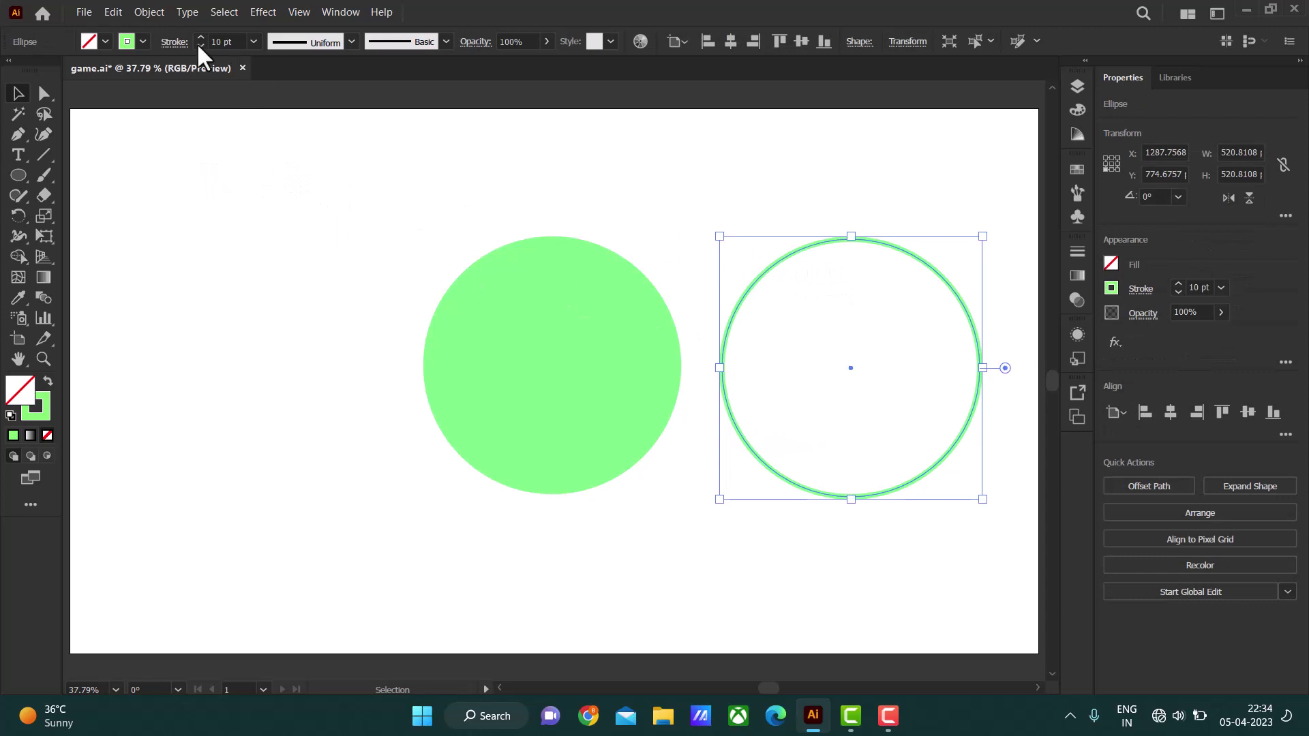
Make the copy's outline black at 12% opacity and select both circles
{"action": "left_click", "coordinate": [143, 42]}
{"action": "left_click", "coordinate": [47, 71]}
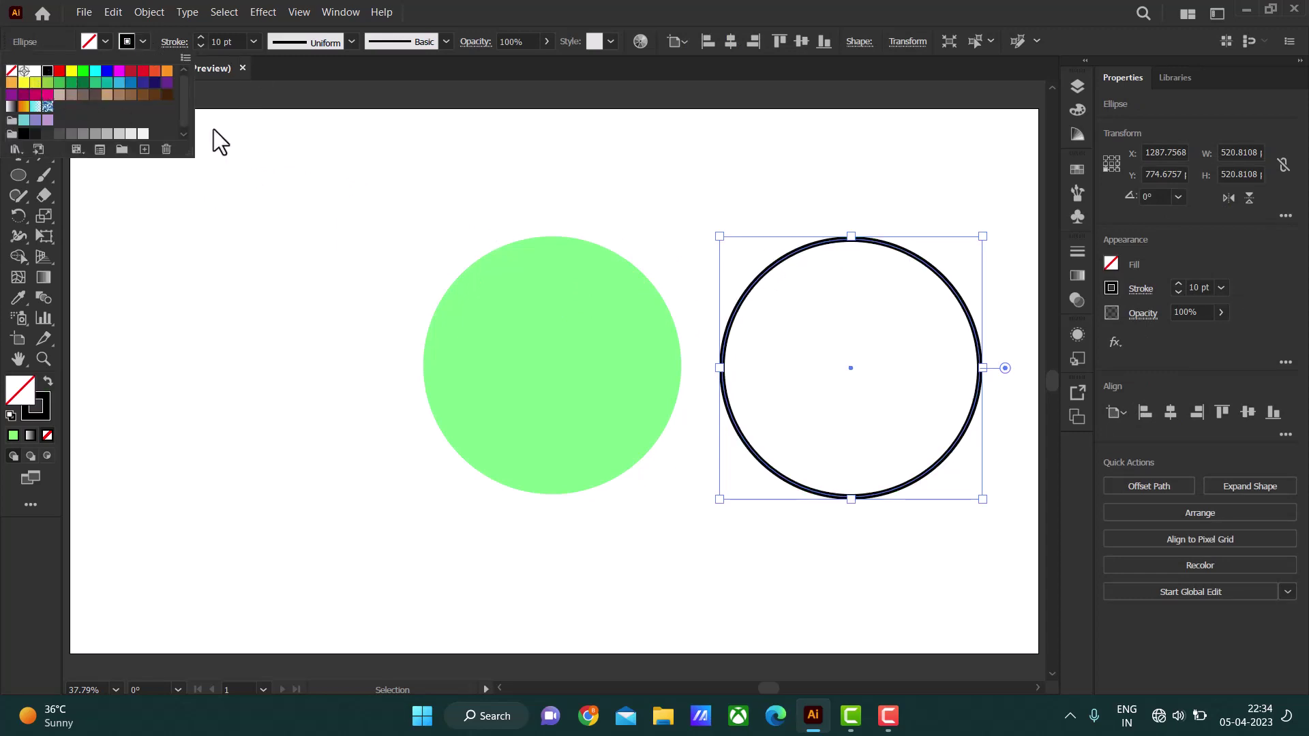
{"action": "left_click", "coordinate": [807, 184]}
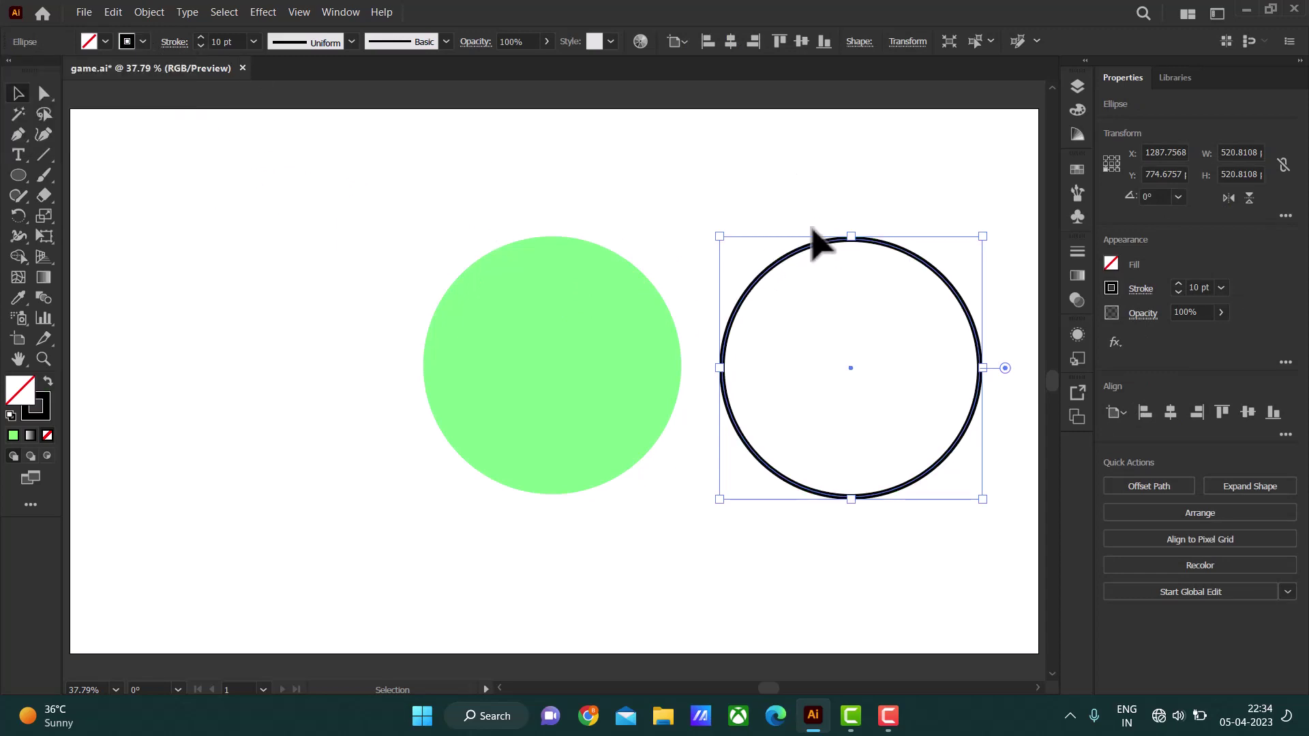
{"action": "left_click", "coordinate": [547, 41]}
{"action": "left_click_drag", "start_coordinate": [510, 61], "coordinate": [488, 60]}
{"action": "left_click", "coordinate": [864, 262]}
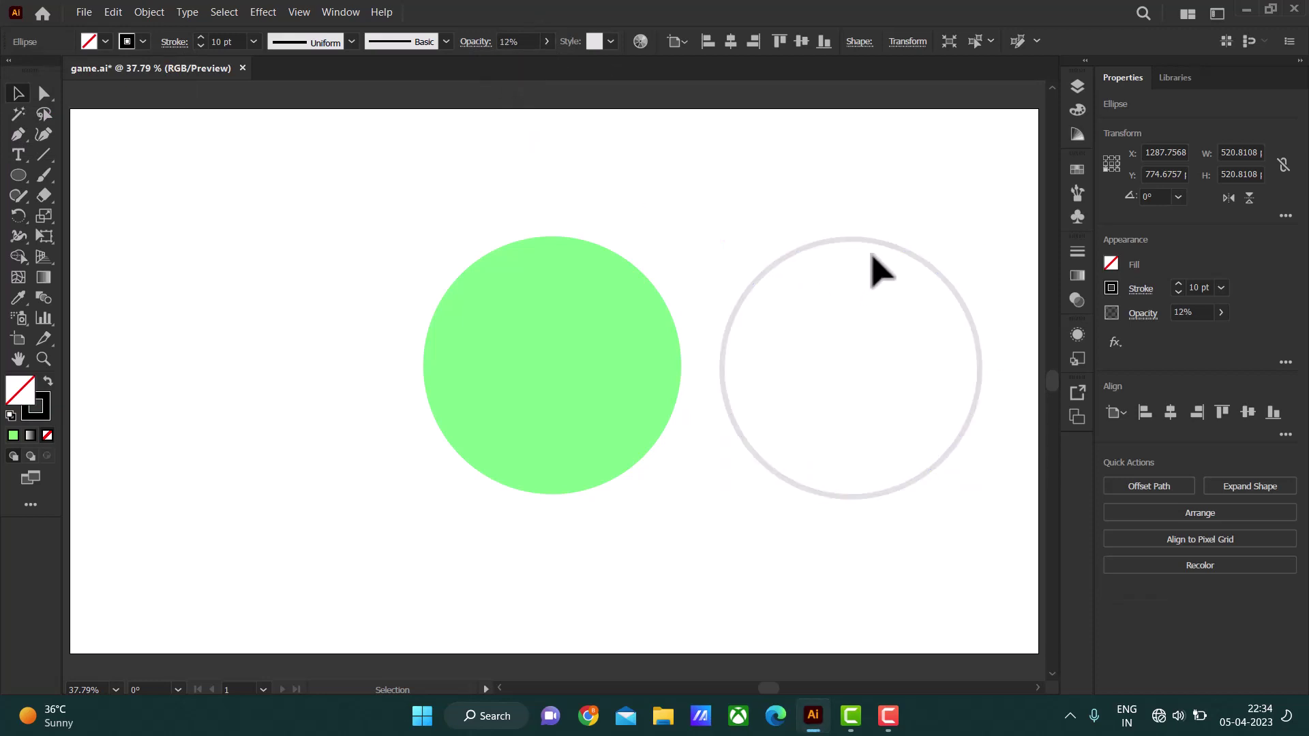
{"action": "left_click_drag", "start_coordinate": [864, 244], "coordinate": [587, 248]}
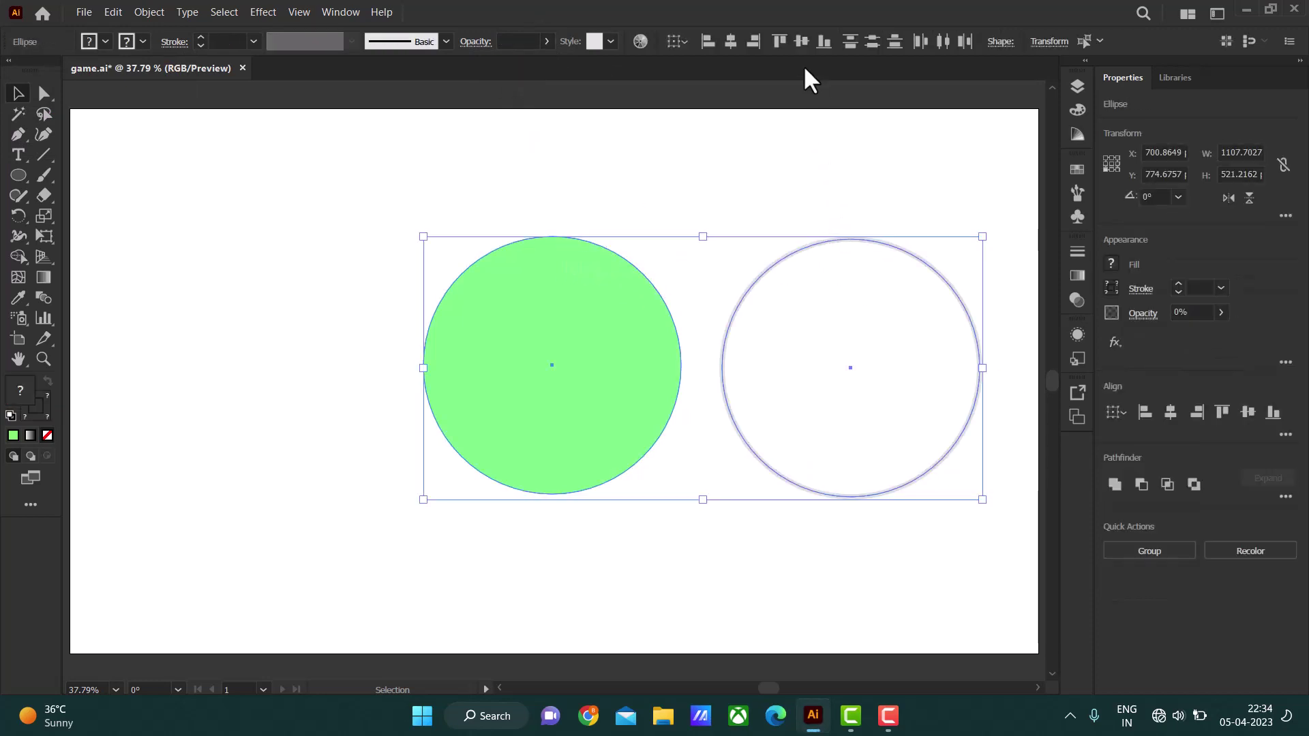
Horizontally centre the faint outline ring over the green circle
{"action": "left_click", "coordinate": [740, 40]}
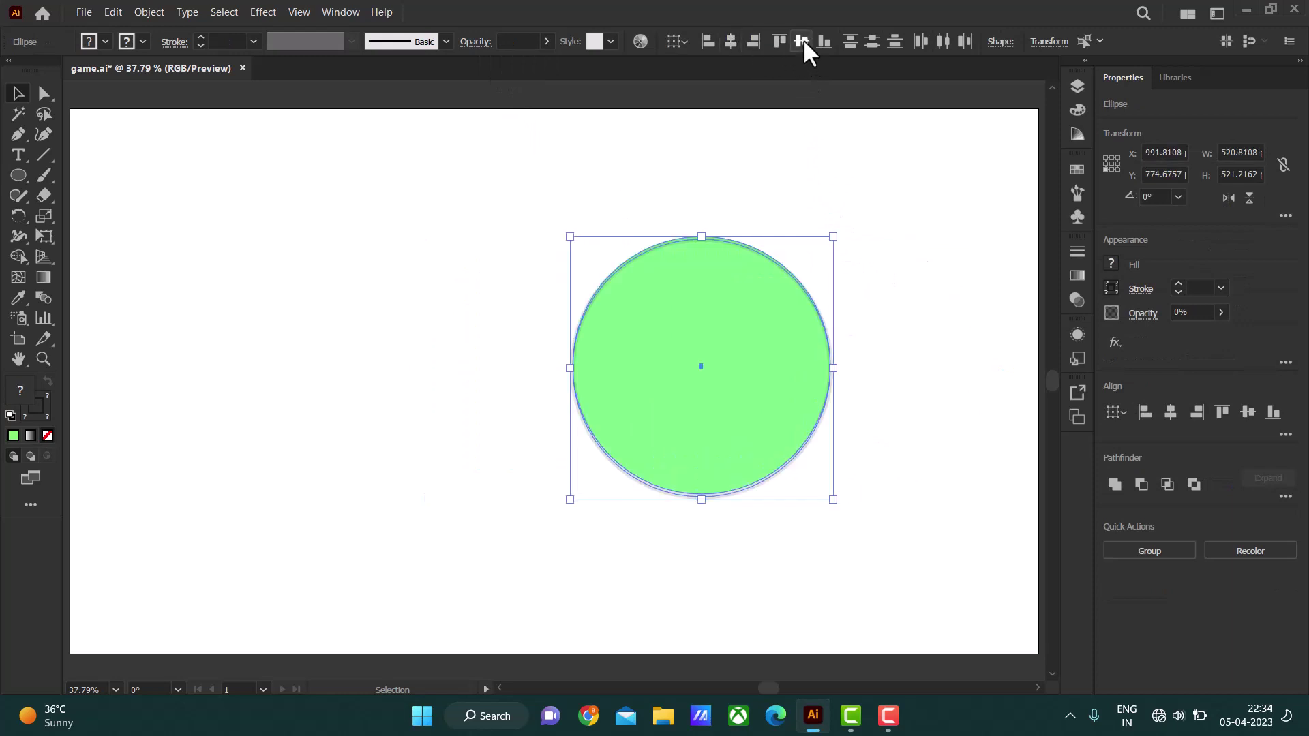
{"action": "left_click", "coordinate": [768, 183]}
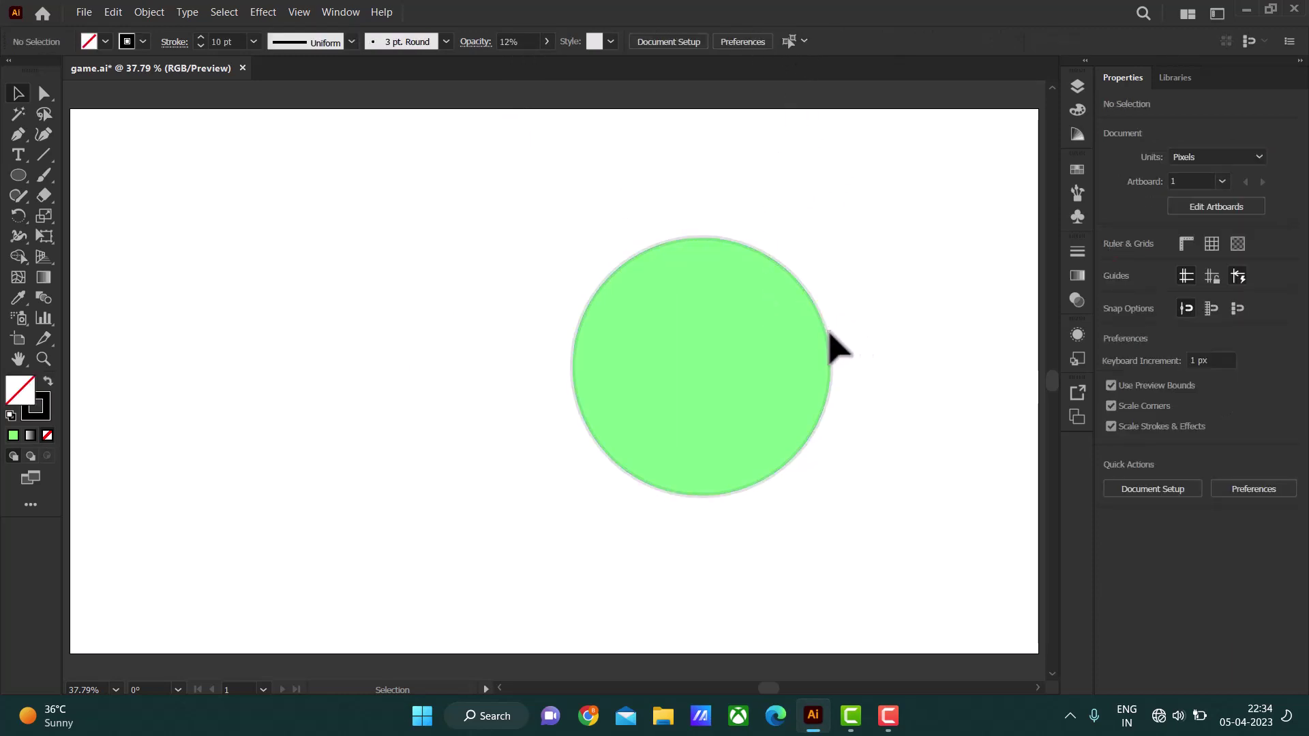
{"action": "left_click", "coordinate": [42, 152]}
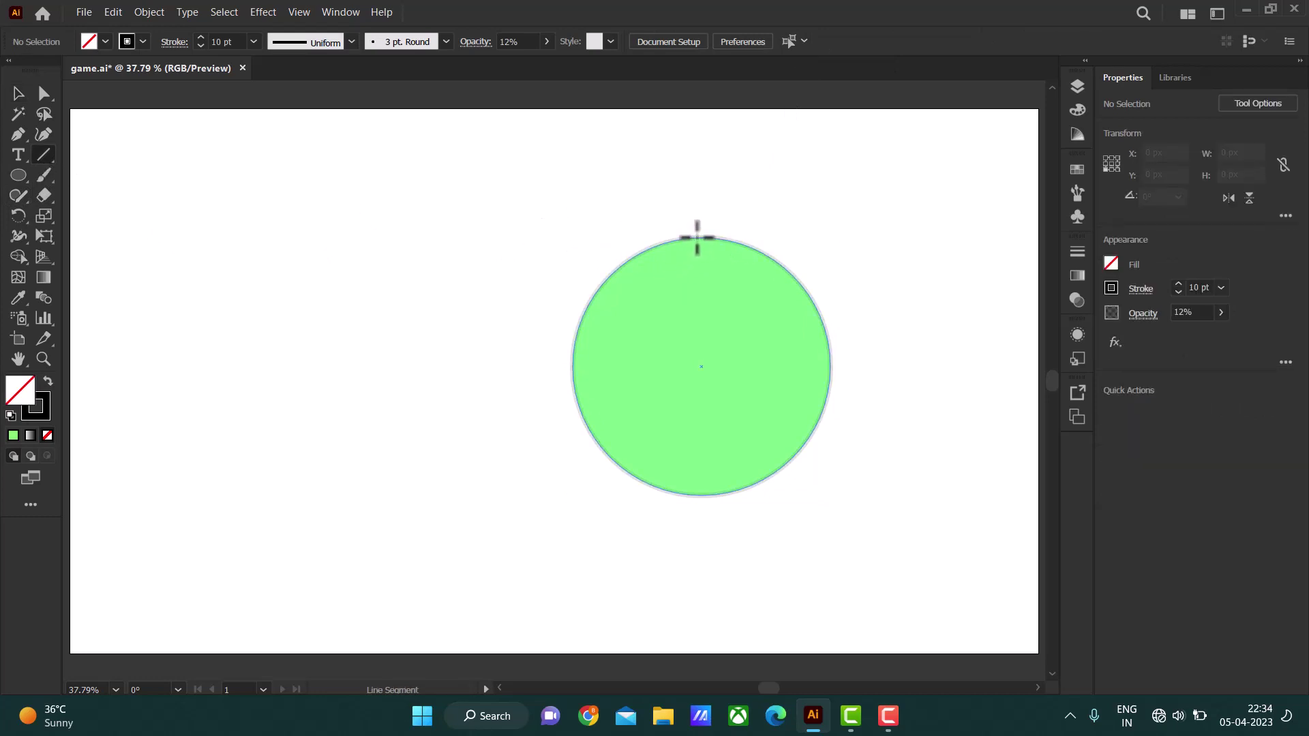
Draw a vertical dividing line down the middle of the green circle
{"action": "left_click_drag", "start_coordinate": [697, 237], "coordinate": [701, 498]}
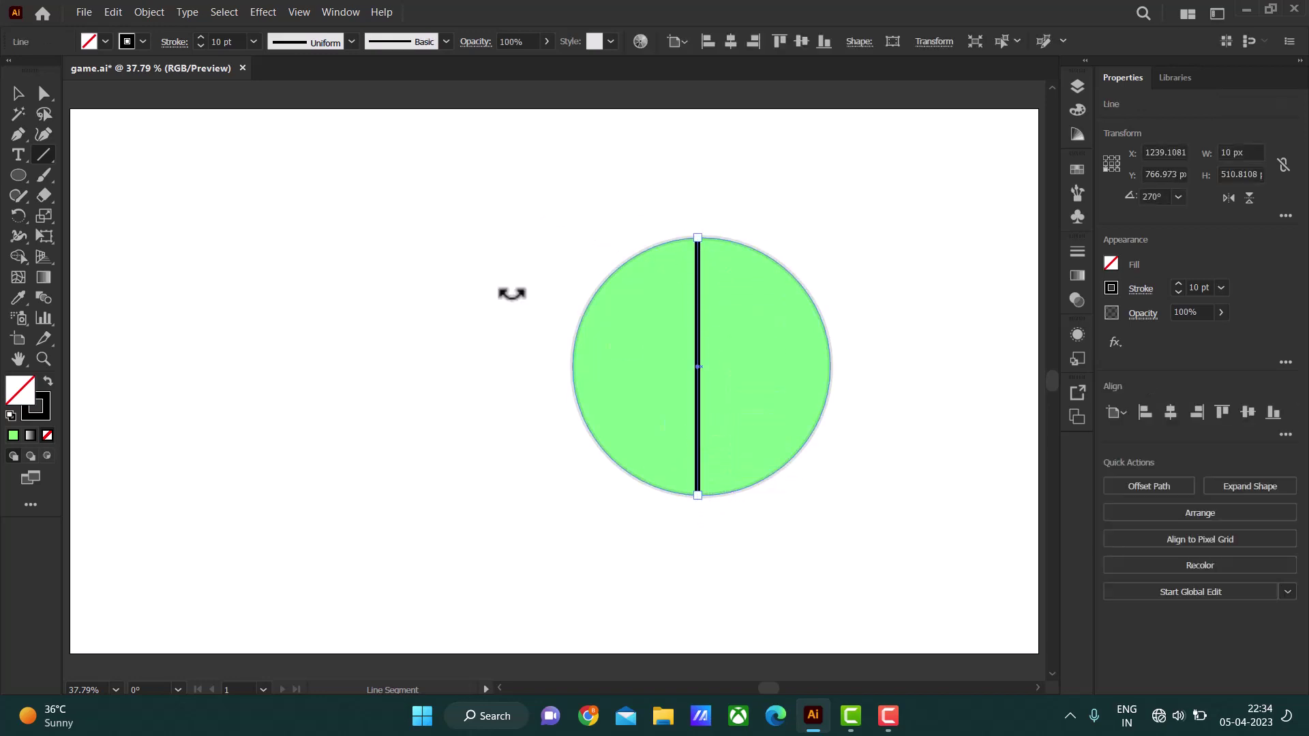
{"action": "left_click", "coordinate": [18, 94]}
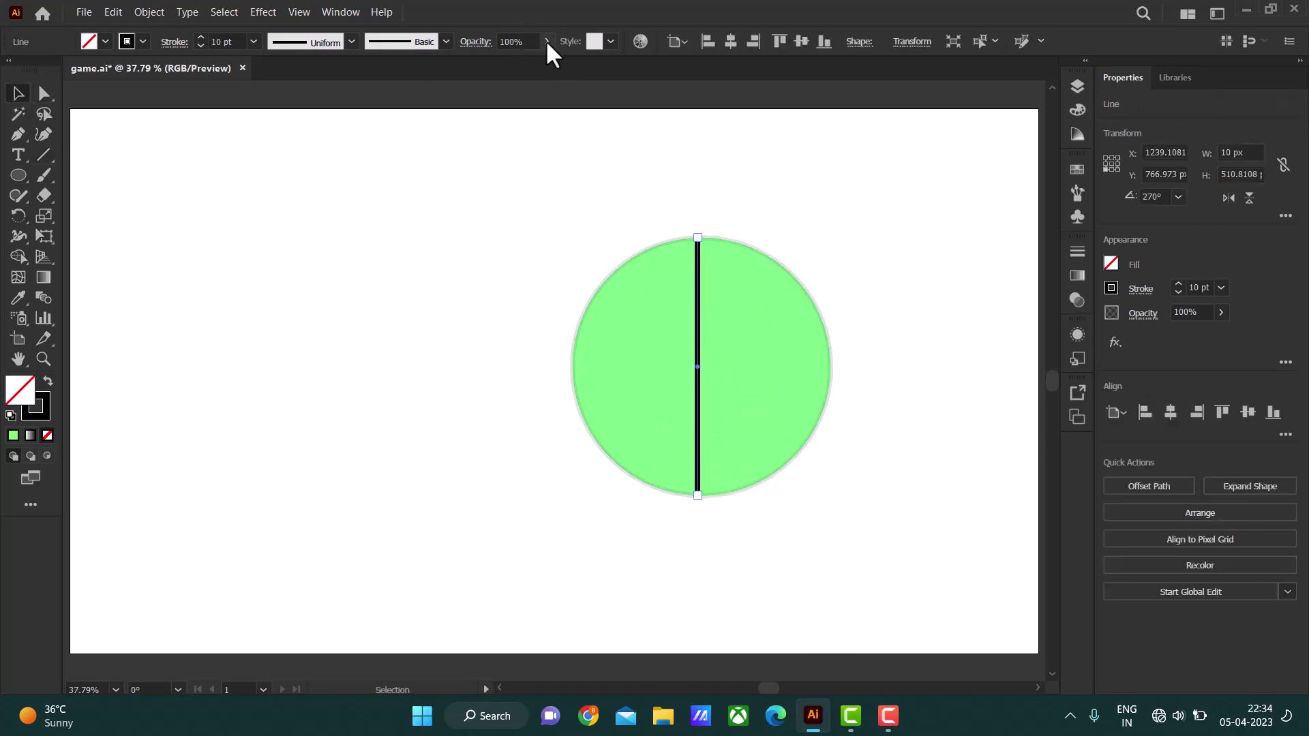
{"action": "left_click", "coordinate": [504, 179]}
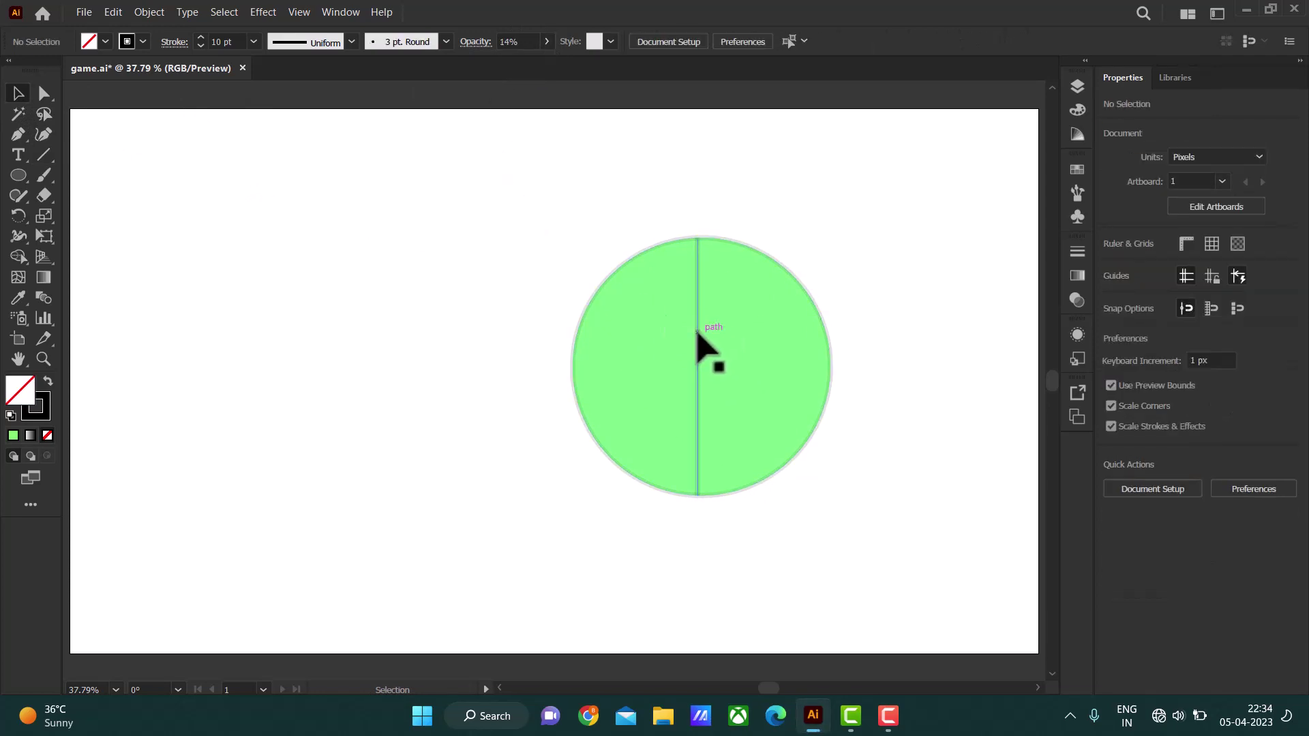
Duplicate the dividing line slightly to the right and give the copy a white stroke
{"action": "left_click_drag", "start_coordinate": [700, 334], "coordinate": [706, 335]}
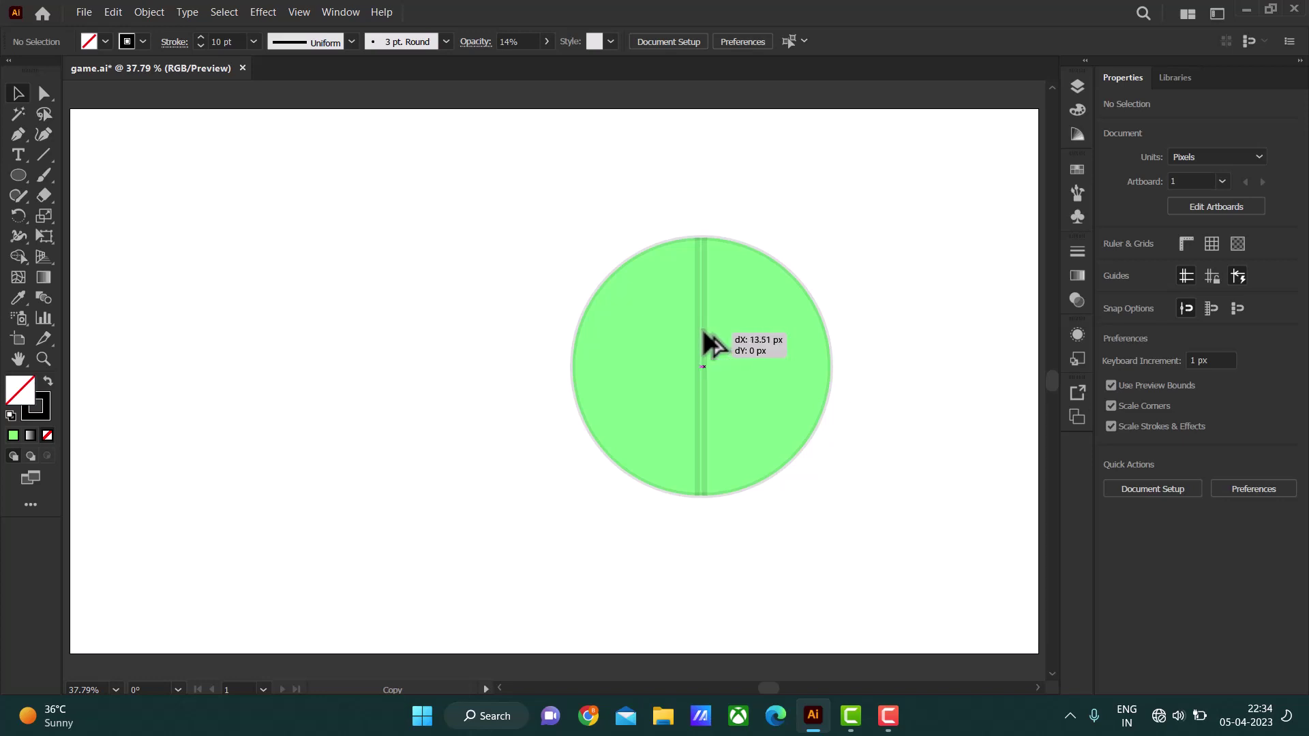
{"action": "left_click_drag", "start_coordinate": [703, 332], "coordinate": [704, 332]}
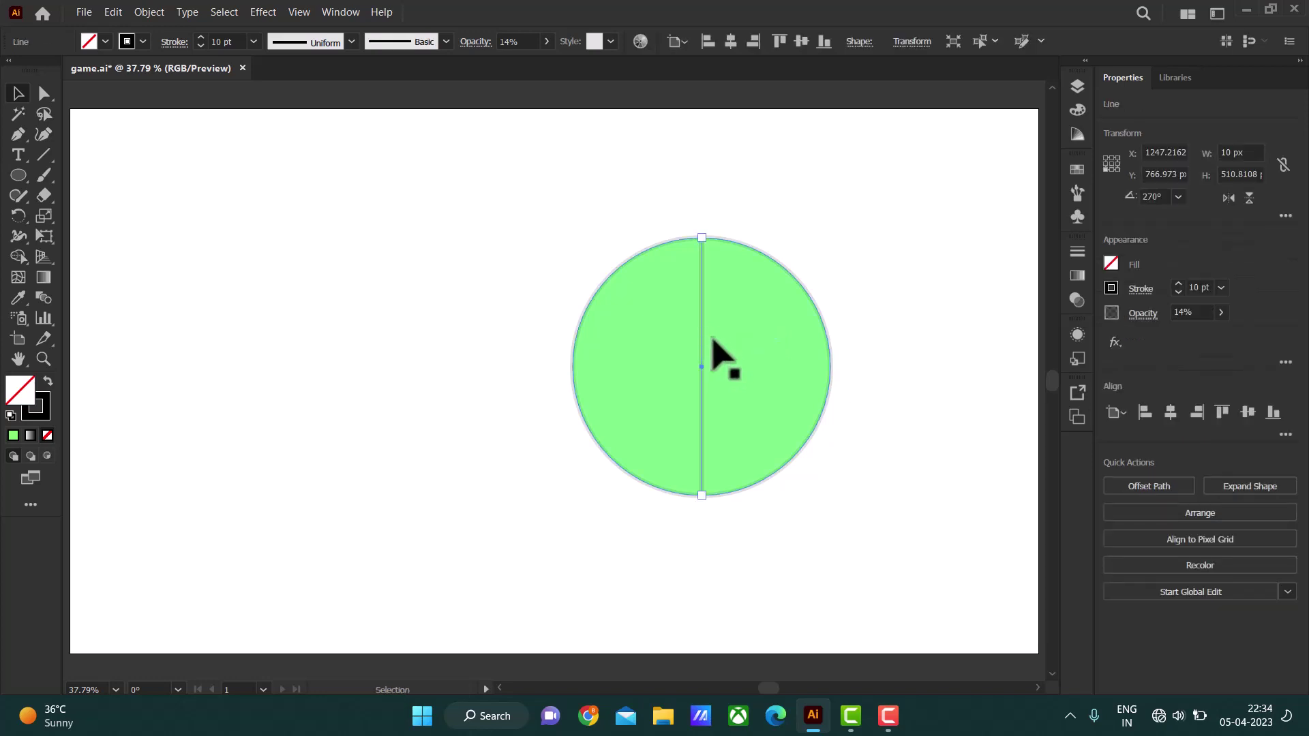
{"action": "key", "text": "ctrl+shift+a"}
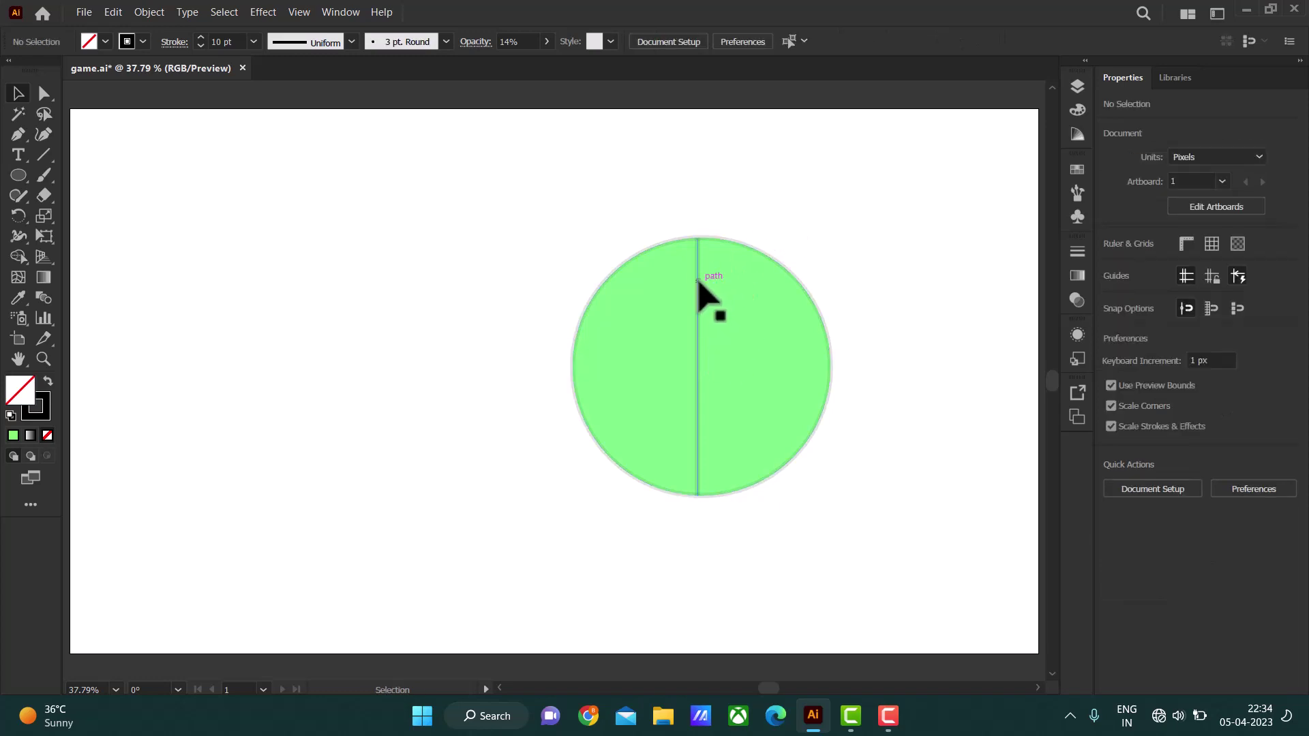
{"action": "left_click_drag", "start_coordinate": [696, 280], "coordinate": [693, 278]}
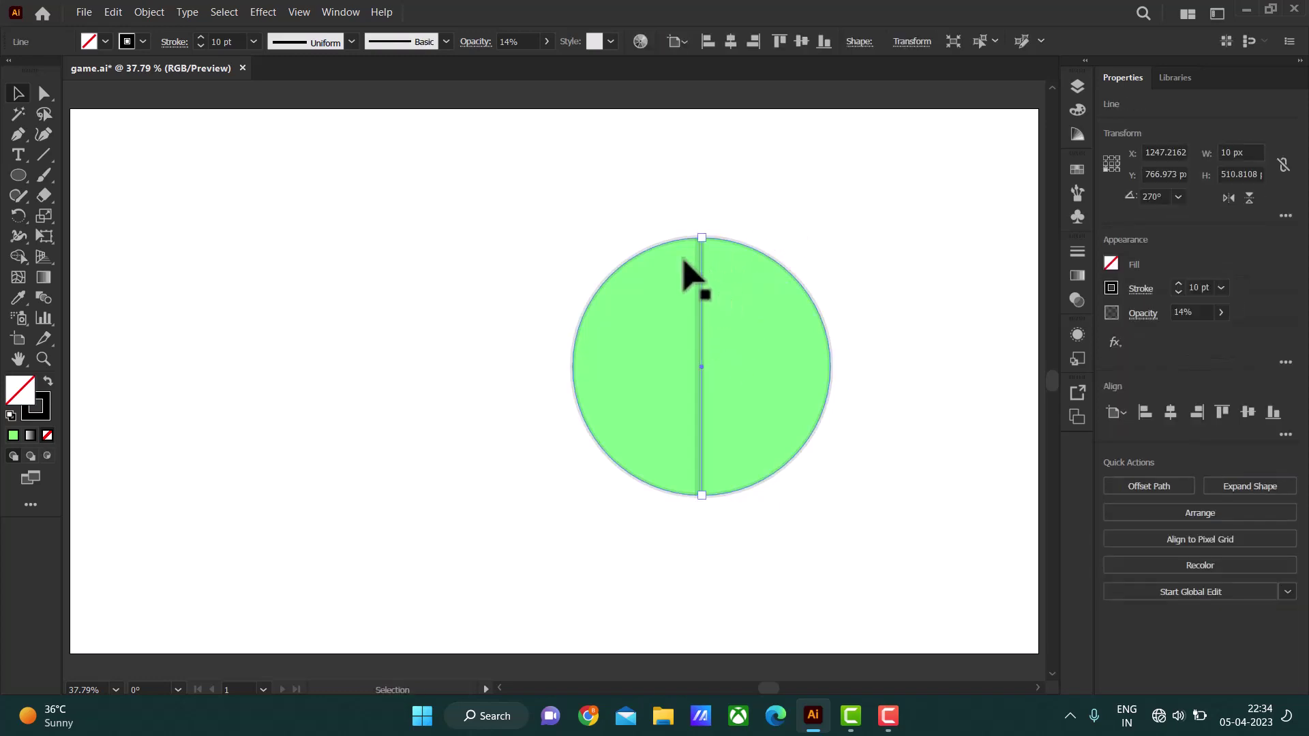
{"action": "left_click", "coordinate": [141, 42]}
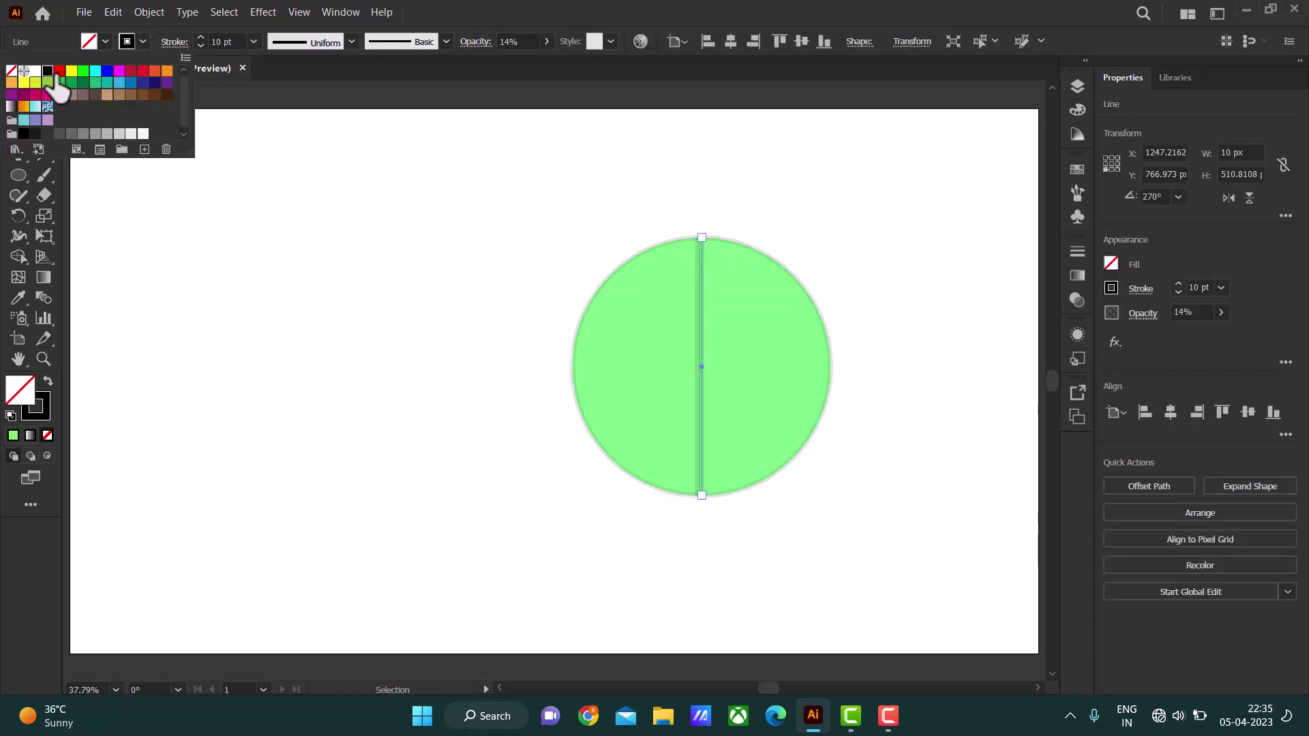
{"action": "left_click", "coordinate": [36, 71]}
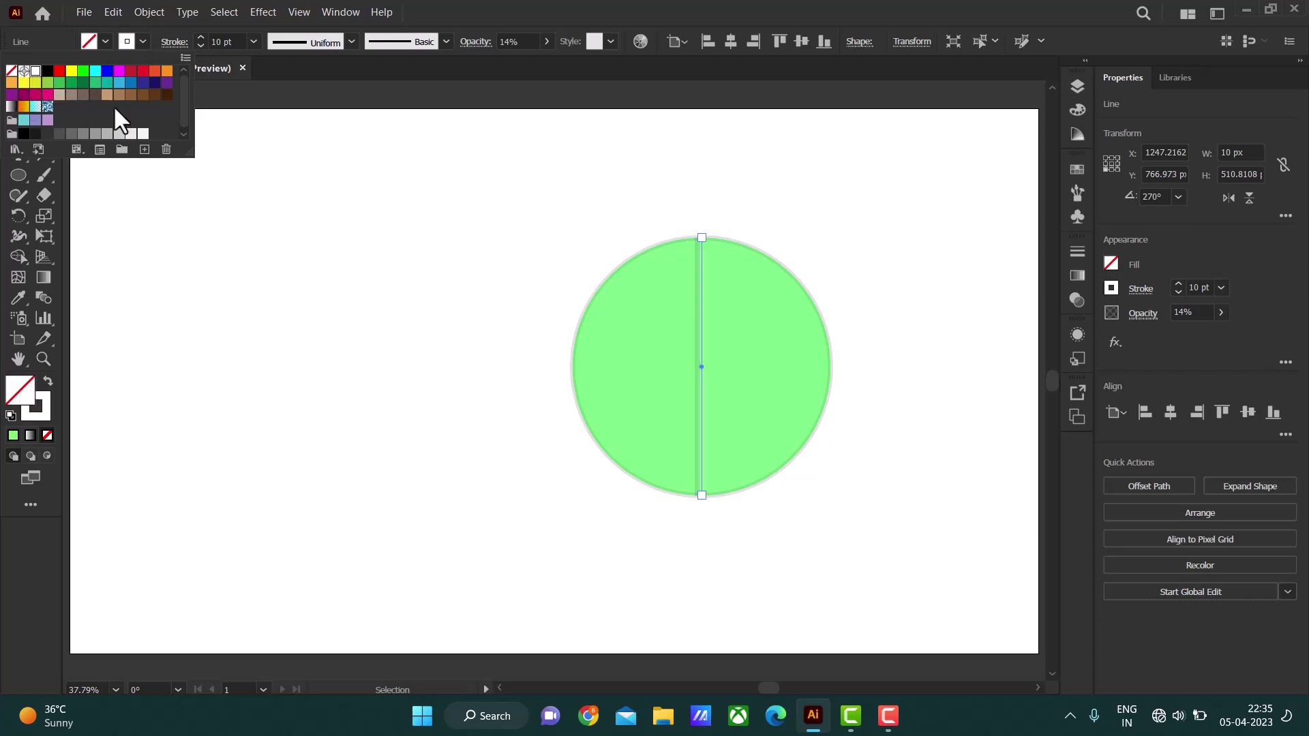
{"action": "left_click", "coordinate": [401, 213]}
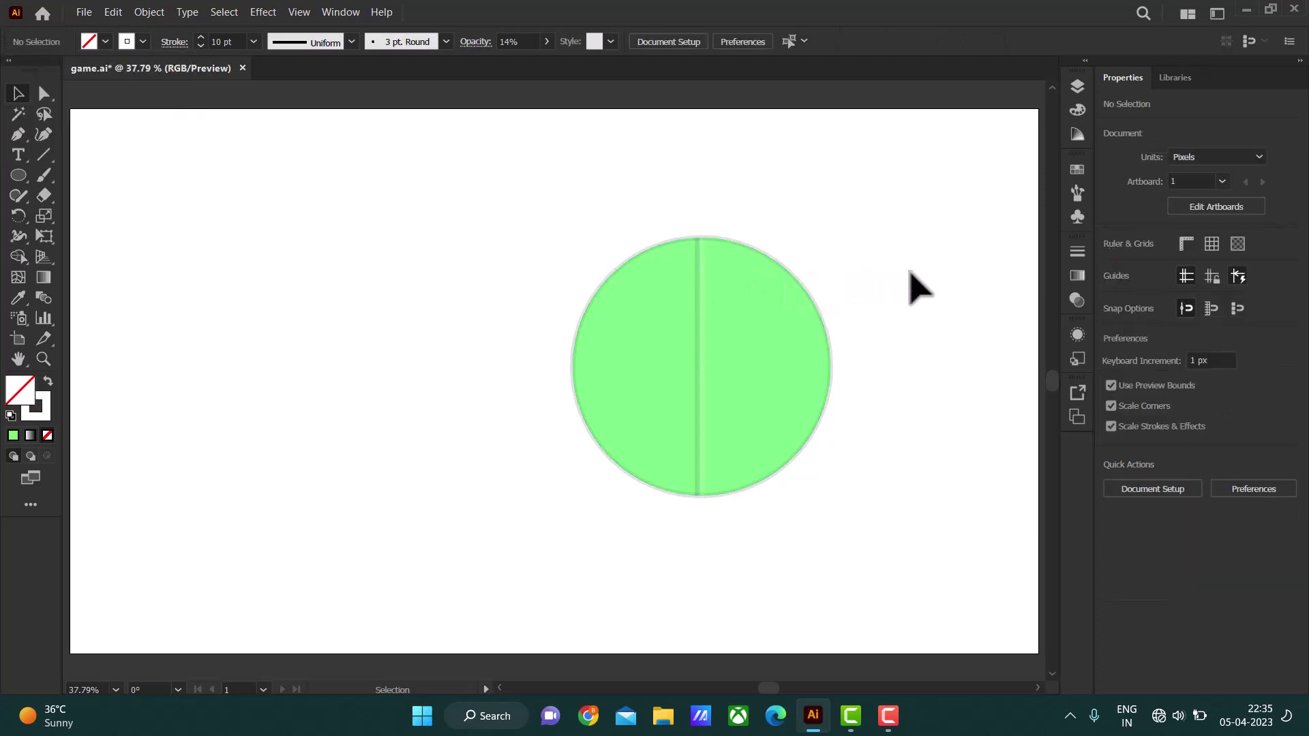
Copy the circle to the left and cut the copy at its top and bottom points
{"action": "left_click", "coordinate": [611, 288]}
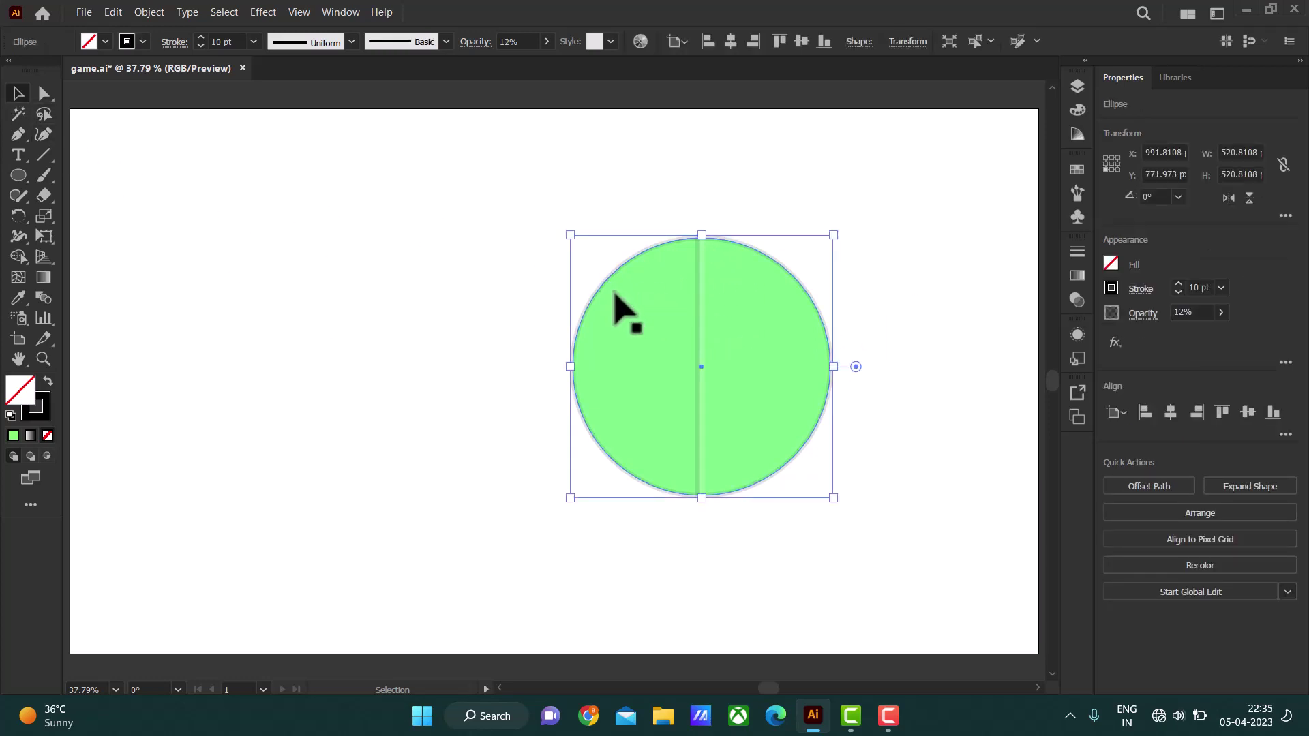
{"action": "left_click_drag", "start_coordinate": [612, 287], "coordinate": [257, 266]}
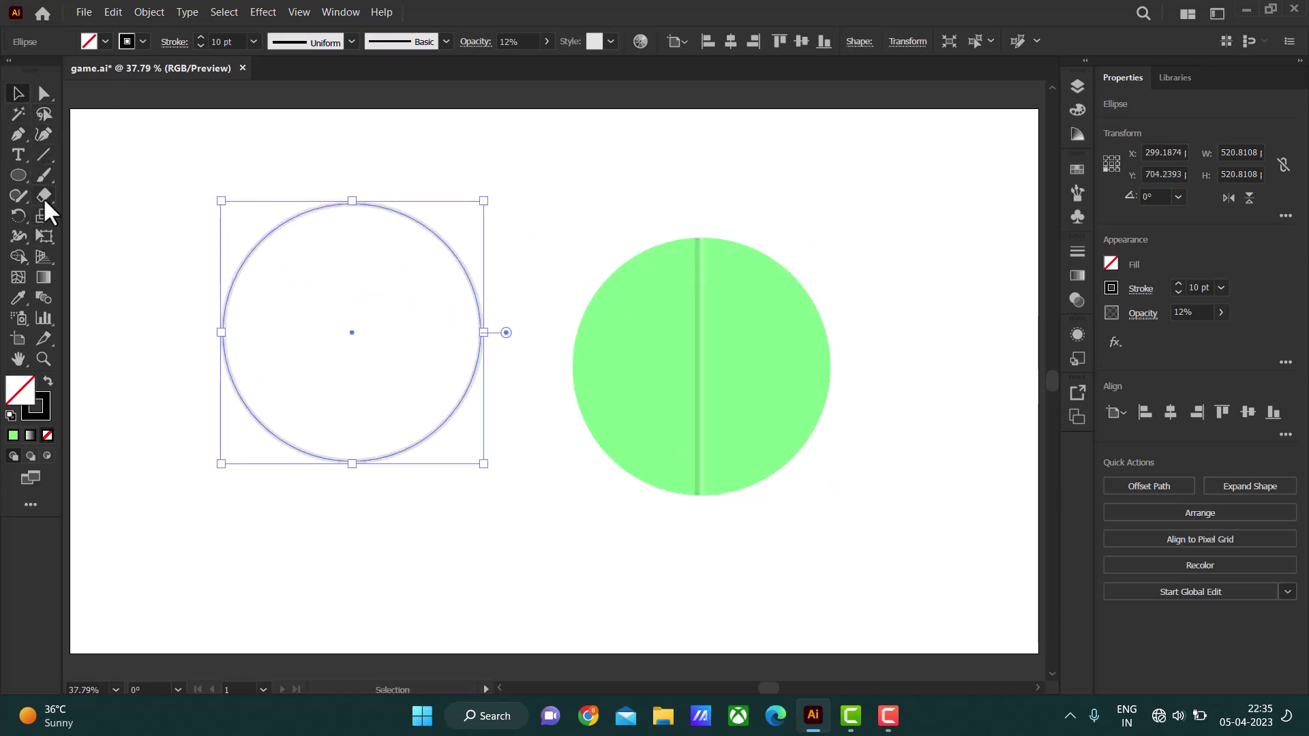
{"action": "left_click_drag", "start_coordinate": [42, 195], "coordinate": [99, 215]}
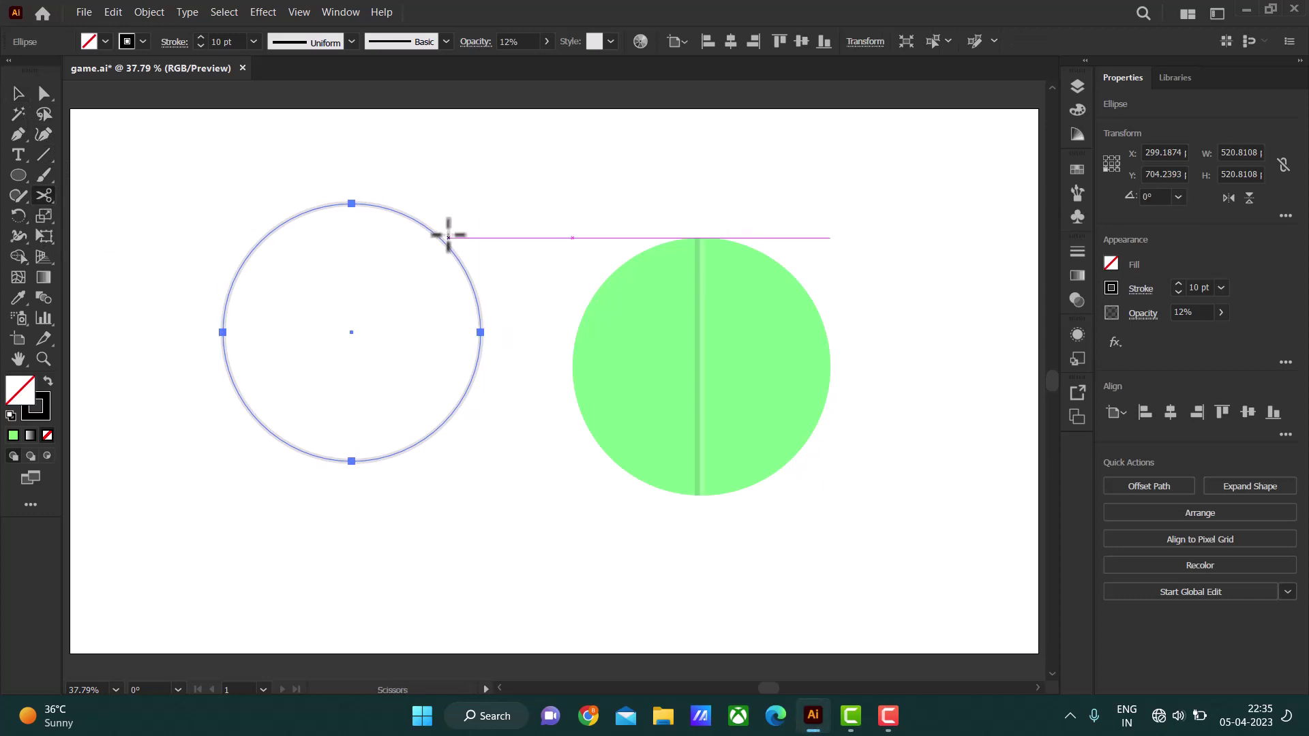
{"action": "left_click", "coordinate": [351, 204]}
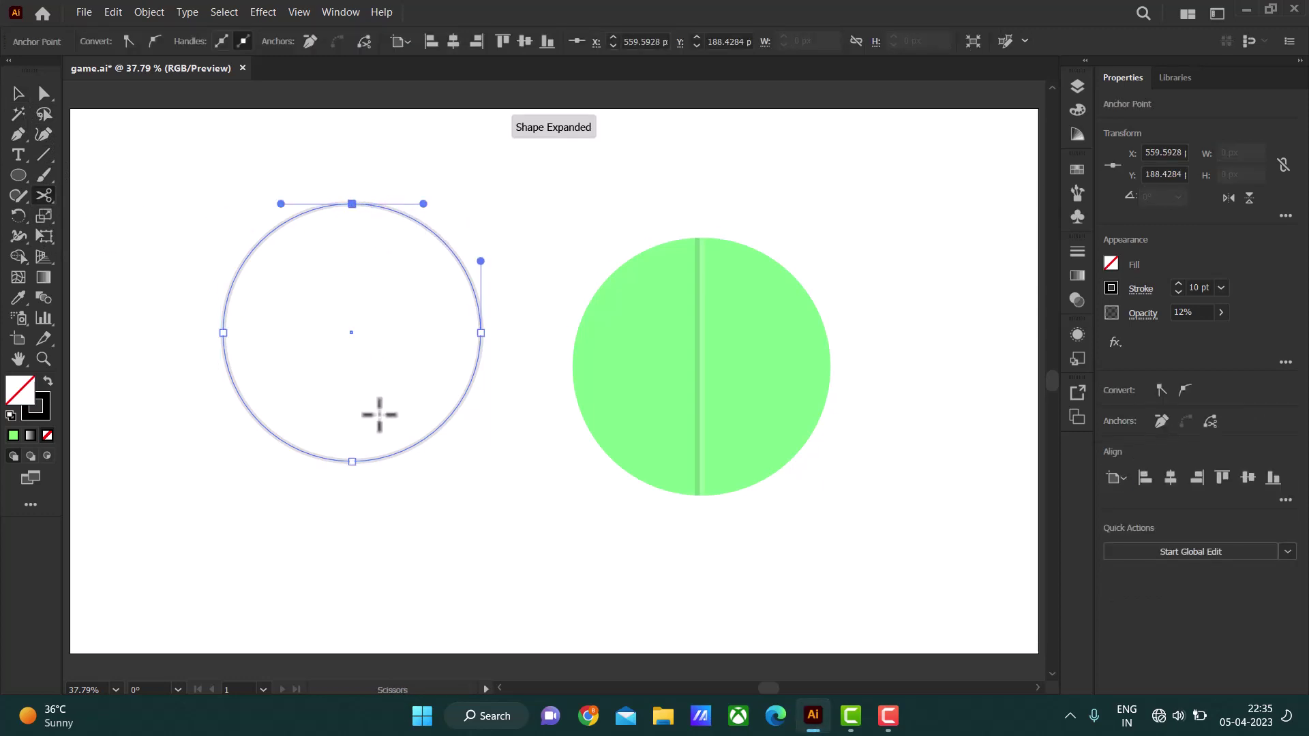
{"action": "left_click", "coordinate": [351, 461]}
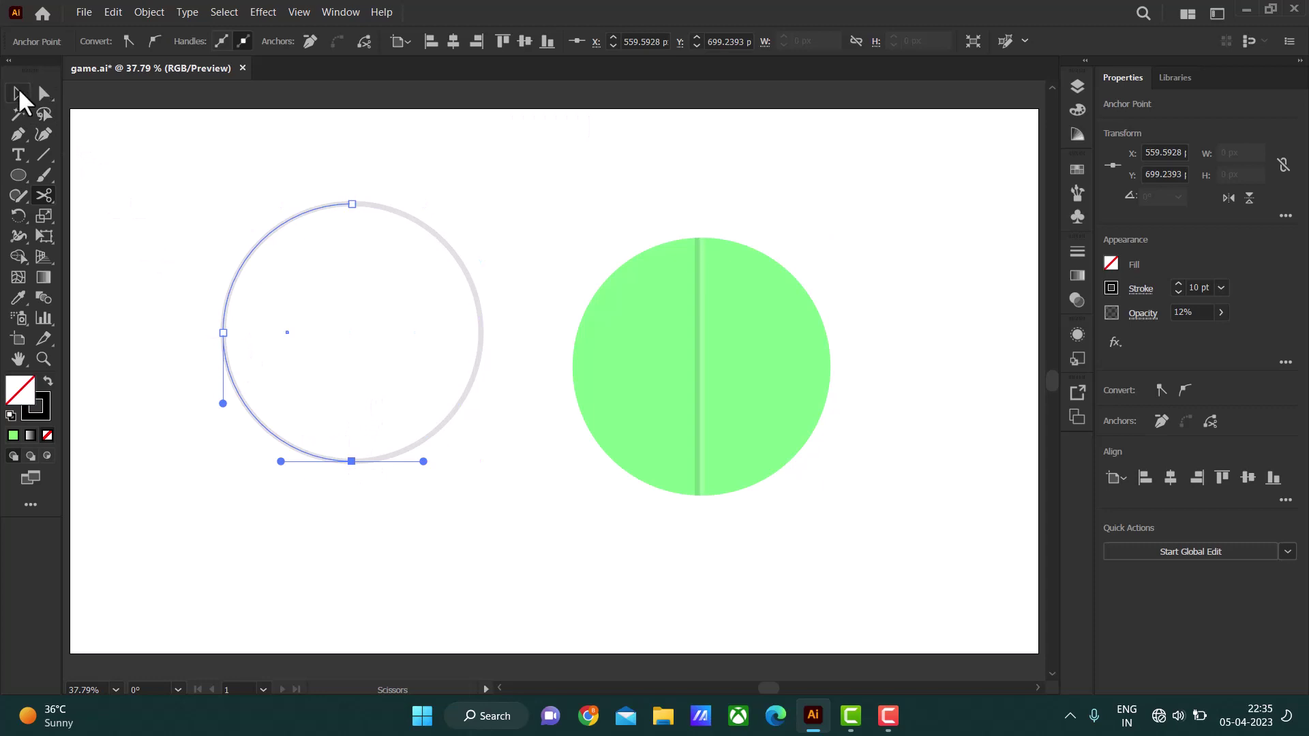
{"action": "left_click", "coordinate": [19, 94]}
{"action": "left_click", "coordinate": [364, 181]}
Give the left half-arc of the cut circle a white stroke
{"action": "left_click", "coordinate": [276, 228]}
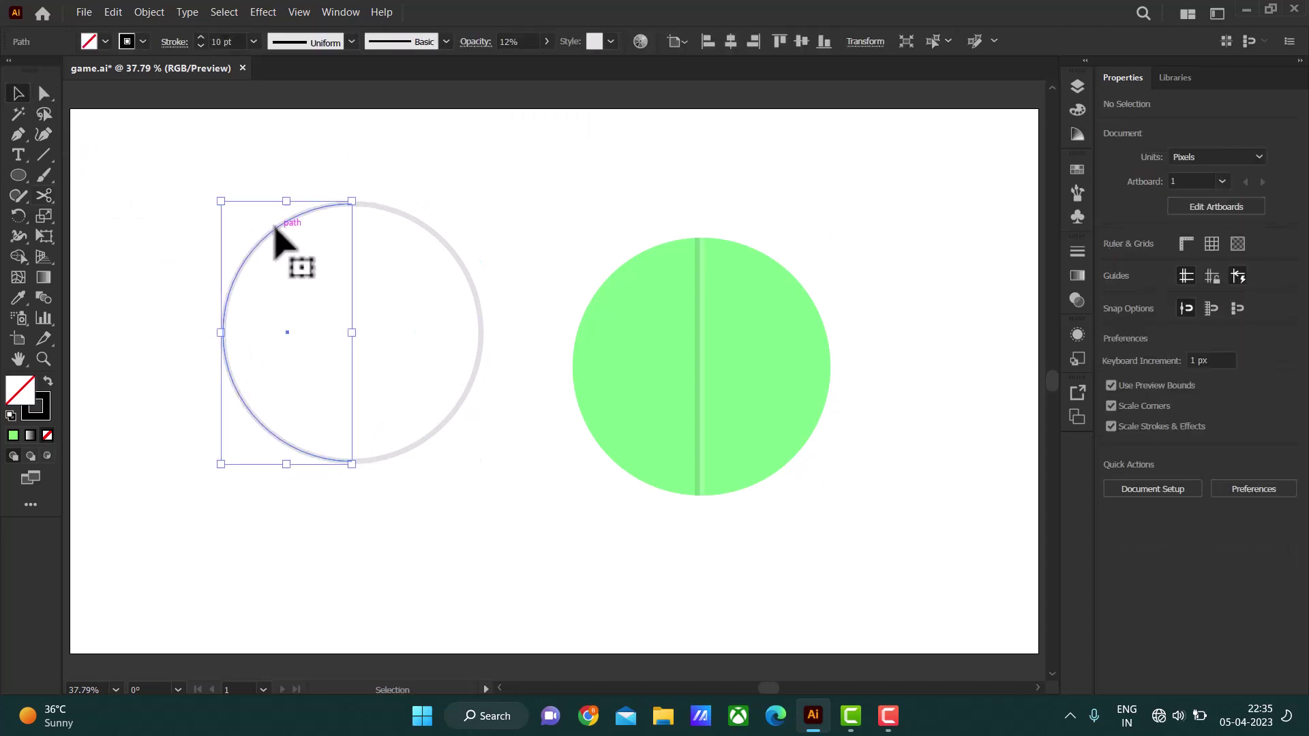
{"action": "left_click", "coordinate": [141, 43]}
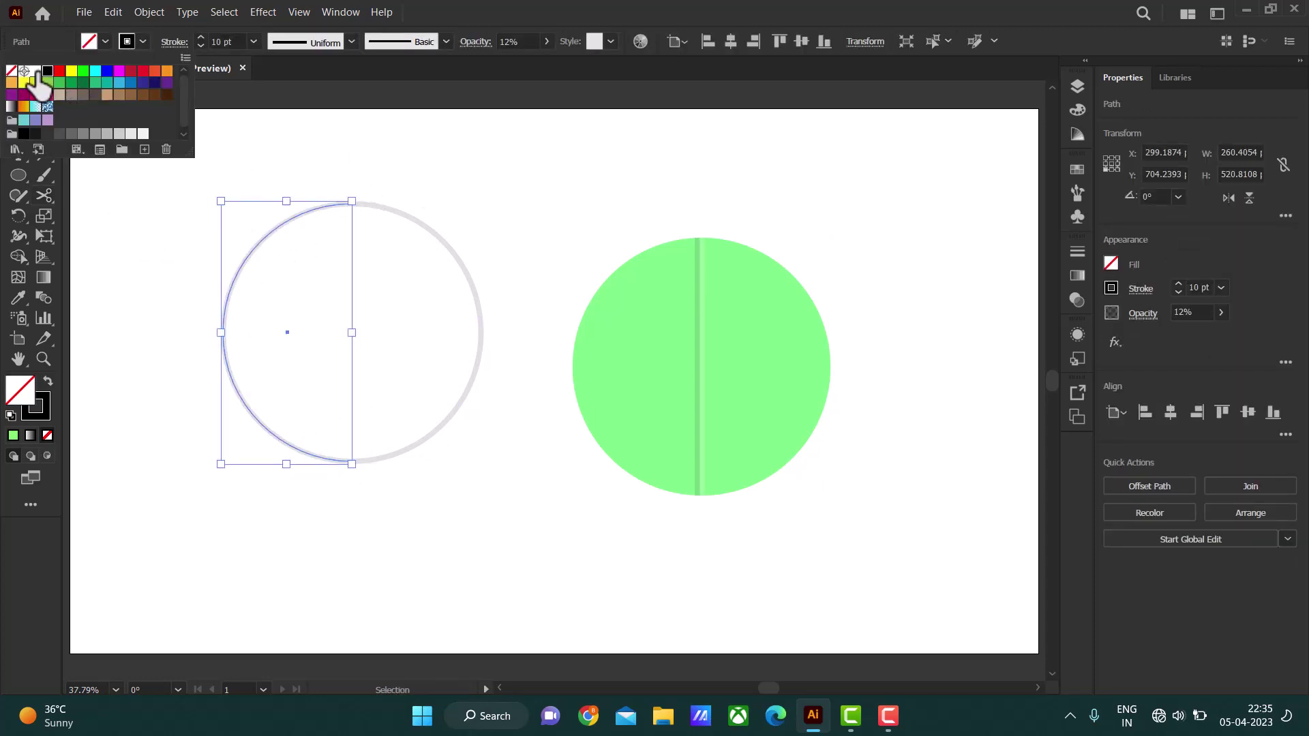
{"action": "left_click", "coordinate": [36, 71]}
{"action": "left_click", "coordinate": [362, 188]}
{"action": "left_click", "coordinate": [338, 184]}
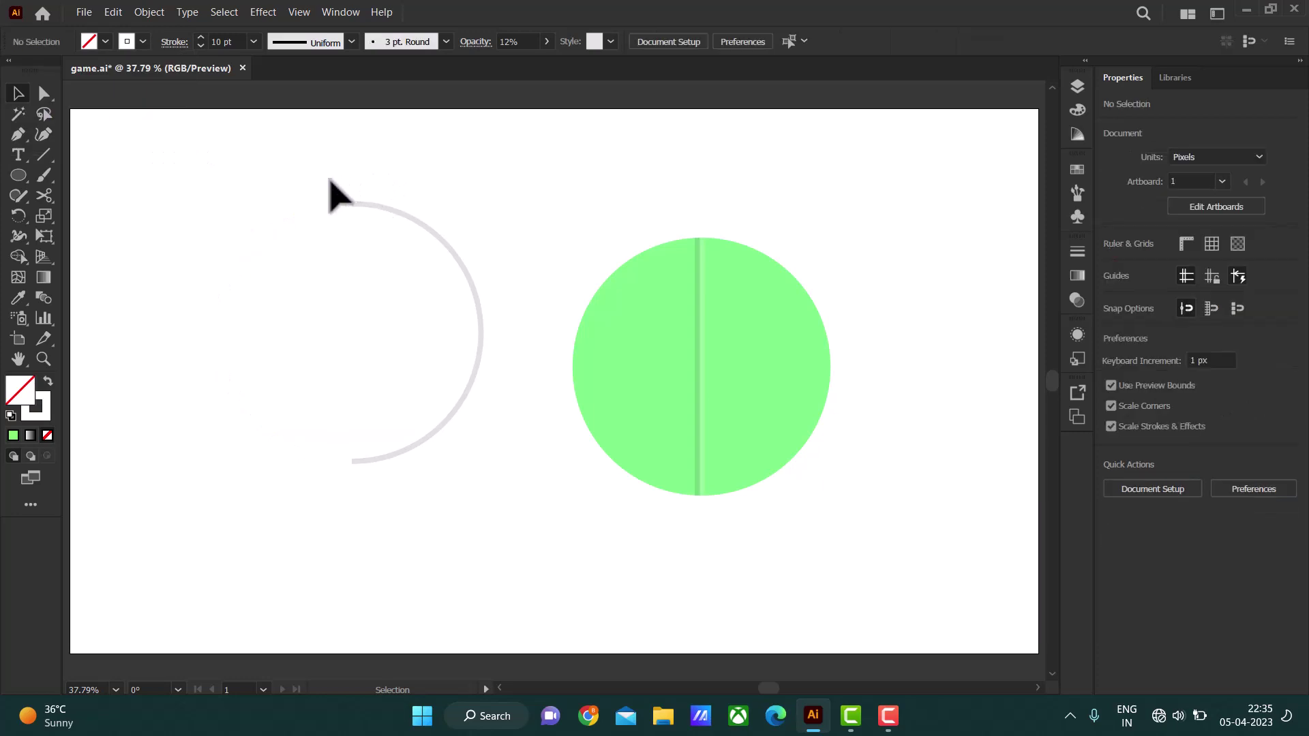
Move the cut outline over the green circle and line it up
{"action": "left_click", "coordinate": [363, 203]}
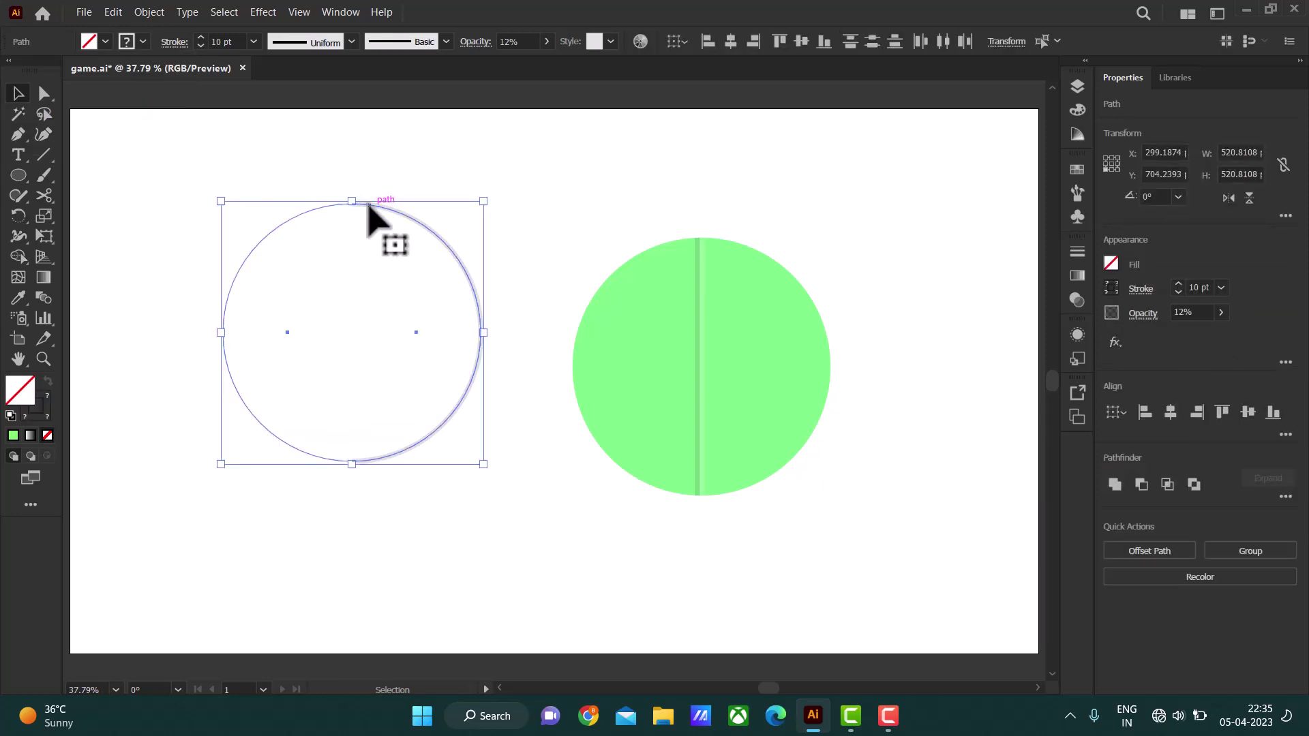
{"action": "left_click_drag", "start_coordinate": [368, 204], "coordinate": [722, 251]}
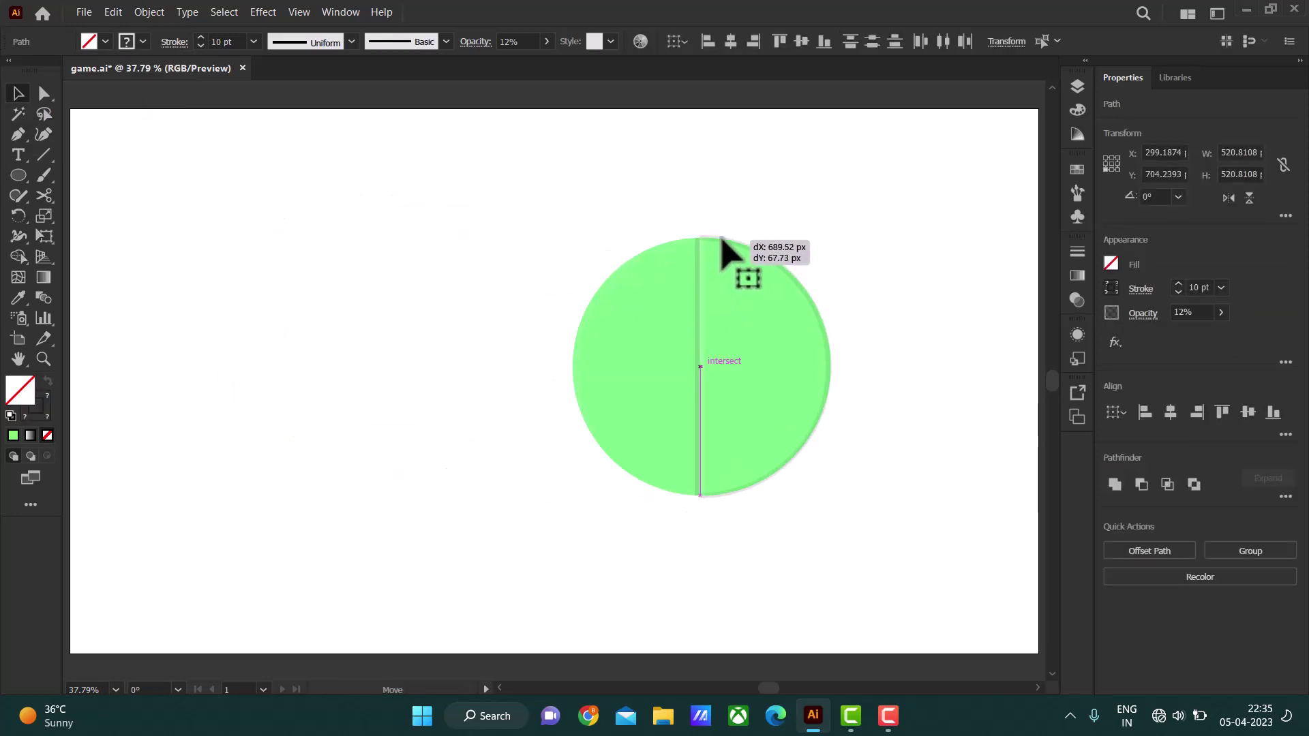
{"action": "left_click_drag", "start_coordinate": [723, 251], "coordinate": [721, 252]}
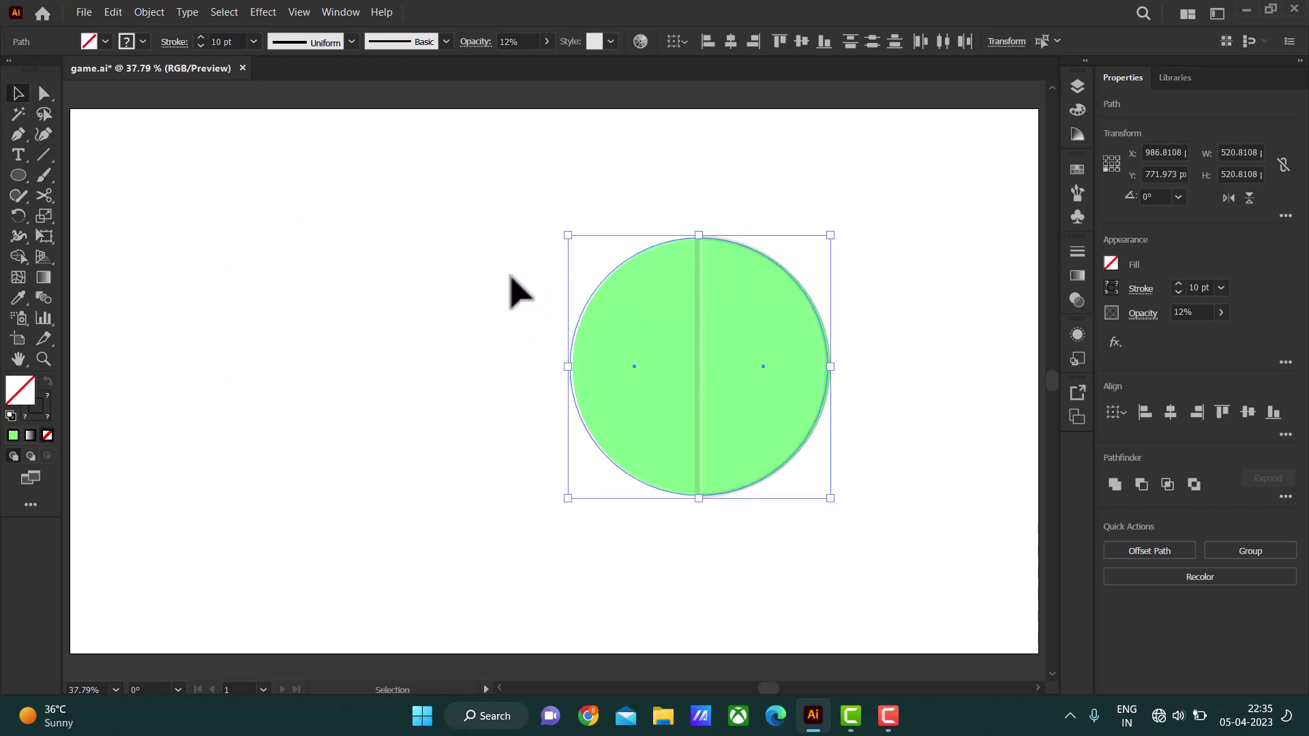
{"action": "left_click", "coordinate": [460, 259]}
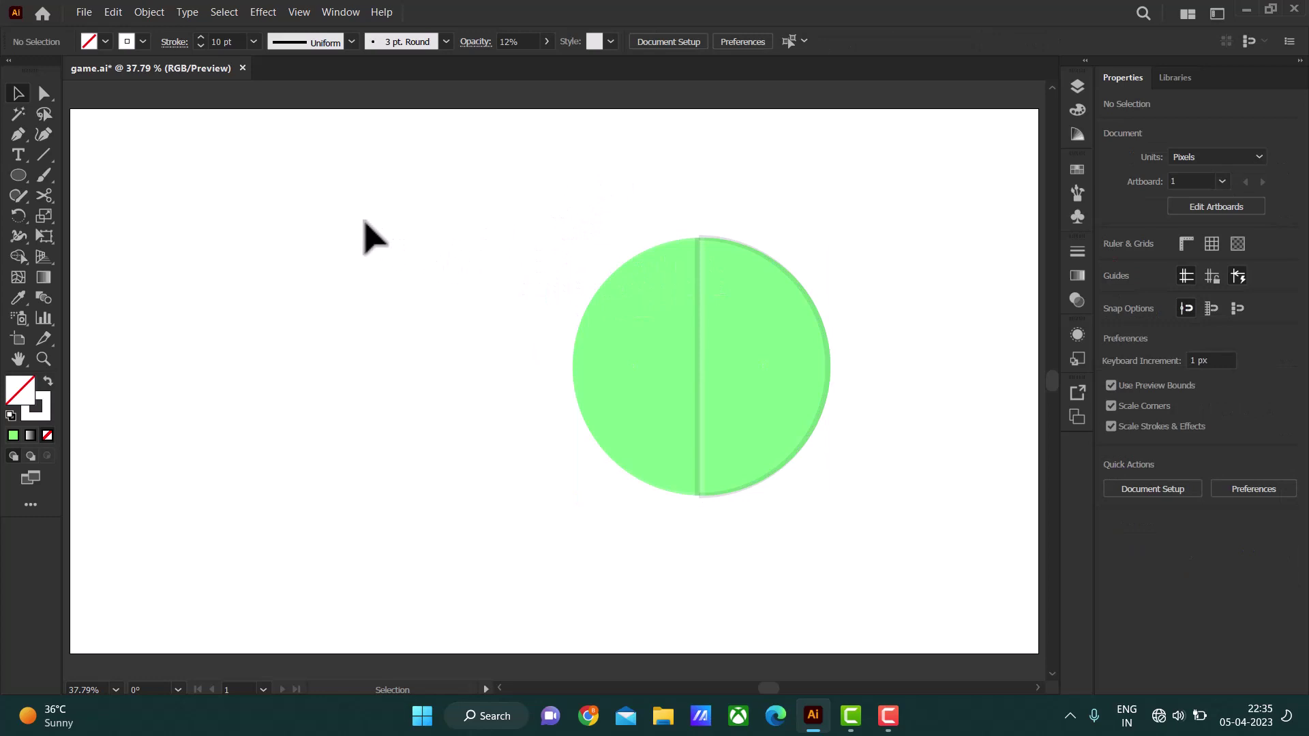
Draw a yellow-filled rectangle with no stroke around the green circle
{"action": "right_click", "coordinate": [15, 171]}
{"action": "left_click", "coordinate": [89, 175]}
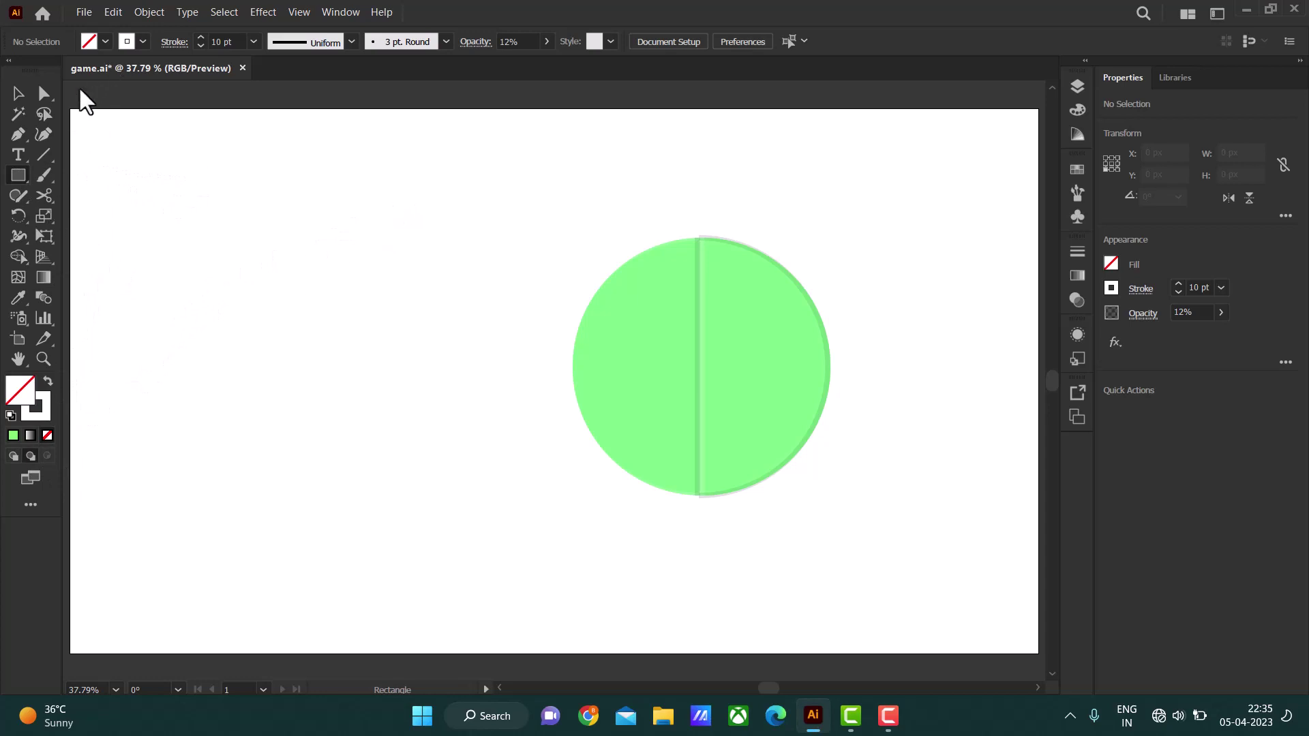
{"action": "left_click", "coordinate": [94, 45]}
{"action": "left_click", "coordinate": [71, 71]}
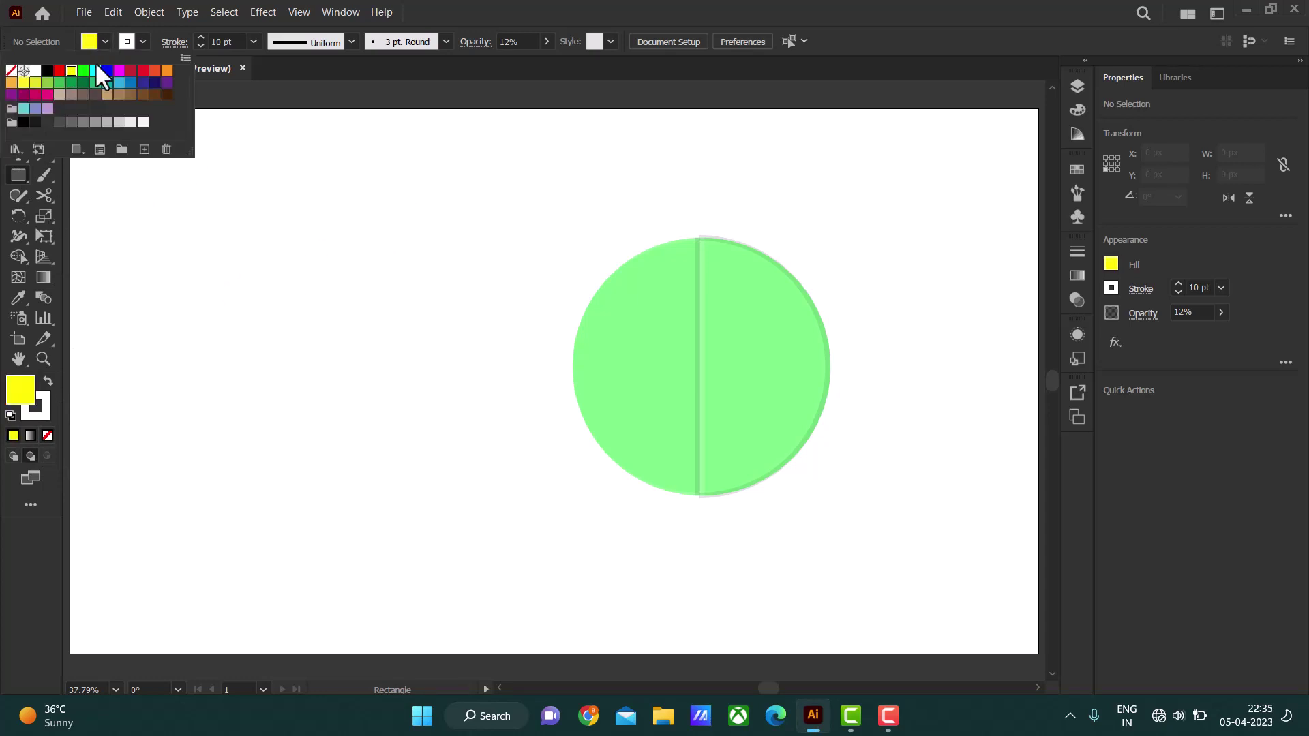
{"action": "left_click", "coordinate": [143, 41]}
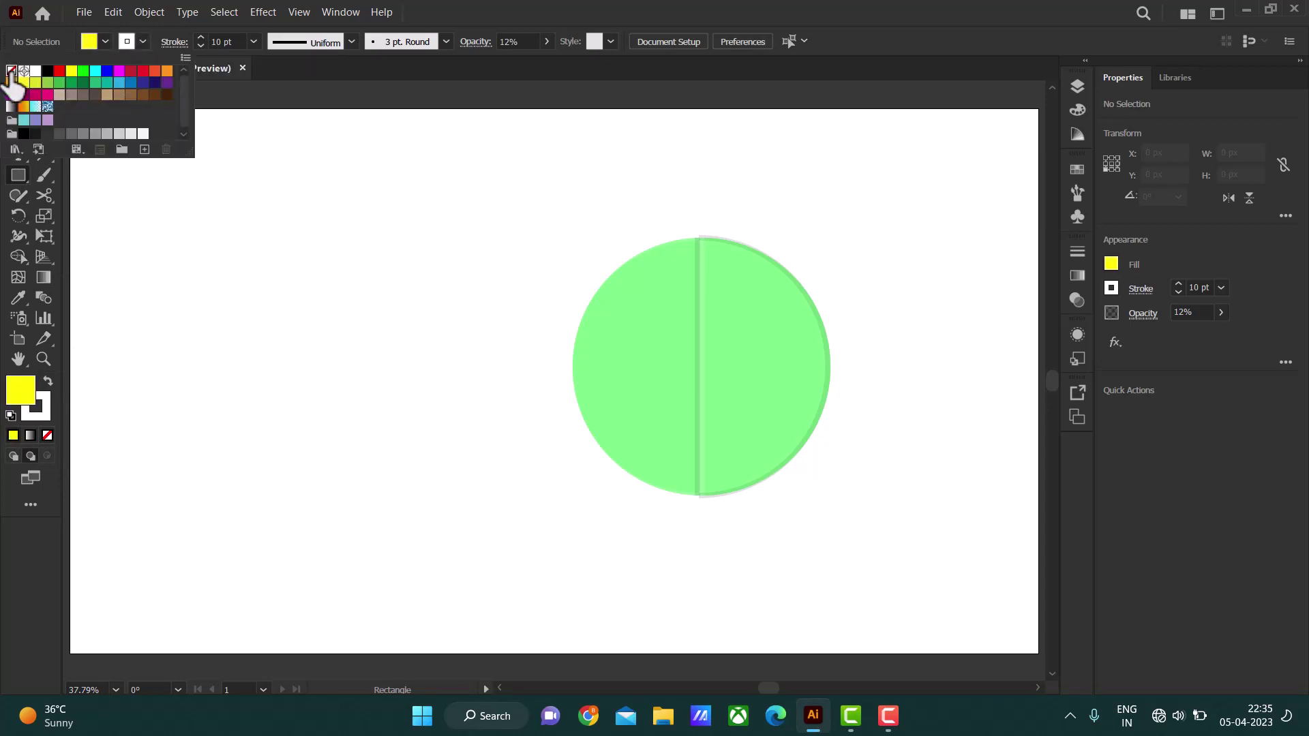
{"action": "left_click", "coordinate": [11, 71]}
{"action": "left_click_drag", "start_coordinate": [477, 172], "coordinate": [927, 571]}
{"action": "left_click", "coordinate": [16, 92]}
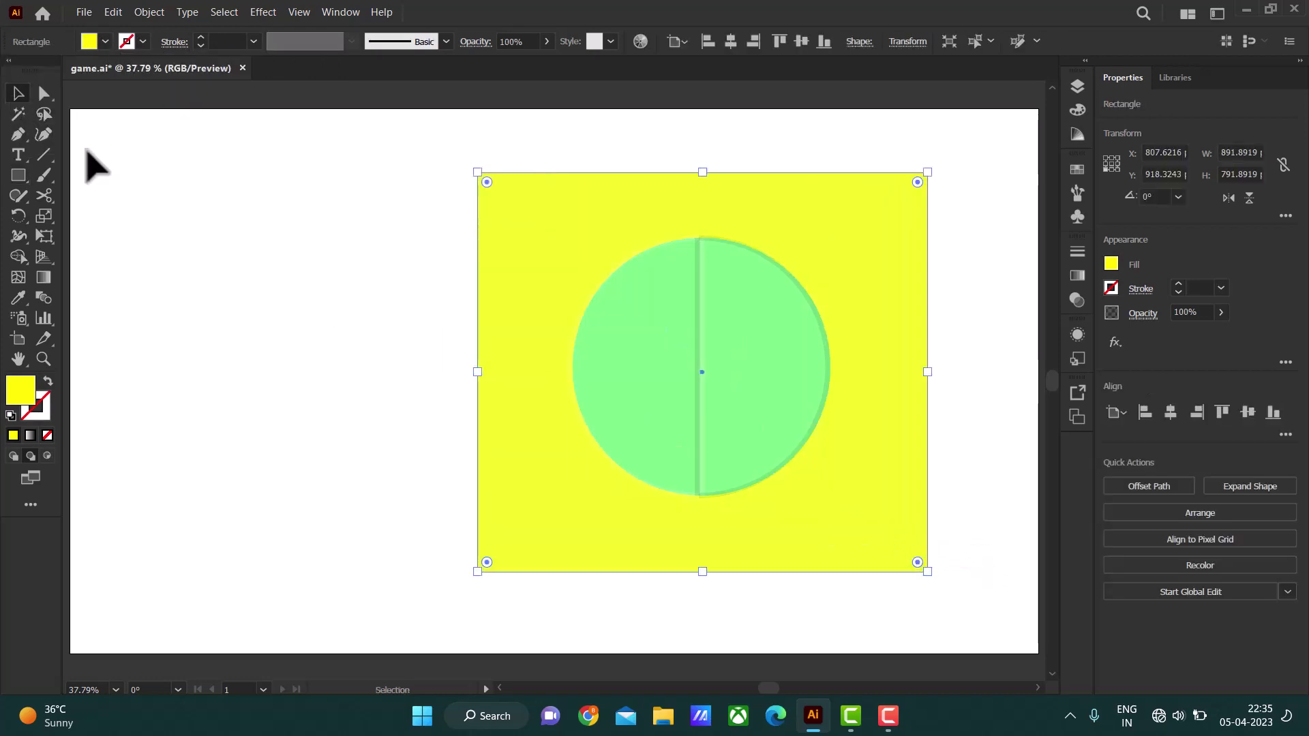
{"action": "left_click", "coordinate": [584, 351]}
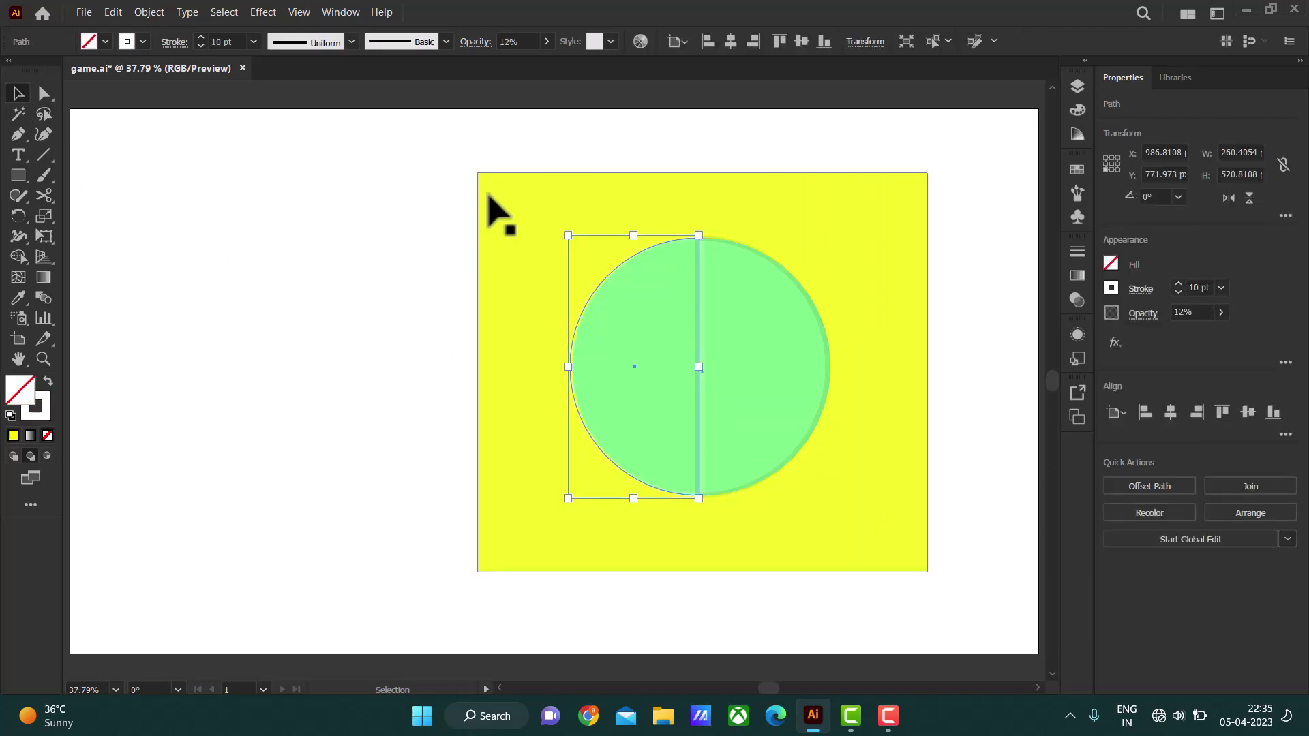
Set the selected half-arc's opacity to 53%
{"action": "left_click", "coordinate": [545, 40]}
{"action": "left_click_drag", "start_coordinate": [512, 57], "coordinate": [515, 60]}
{"action": "left_click", "coordinate": [380, 258]}
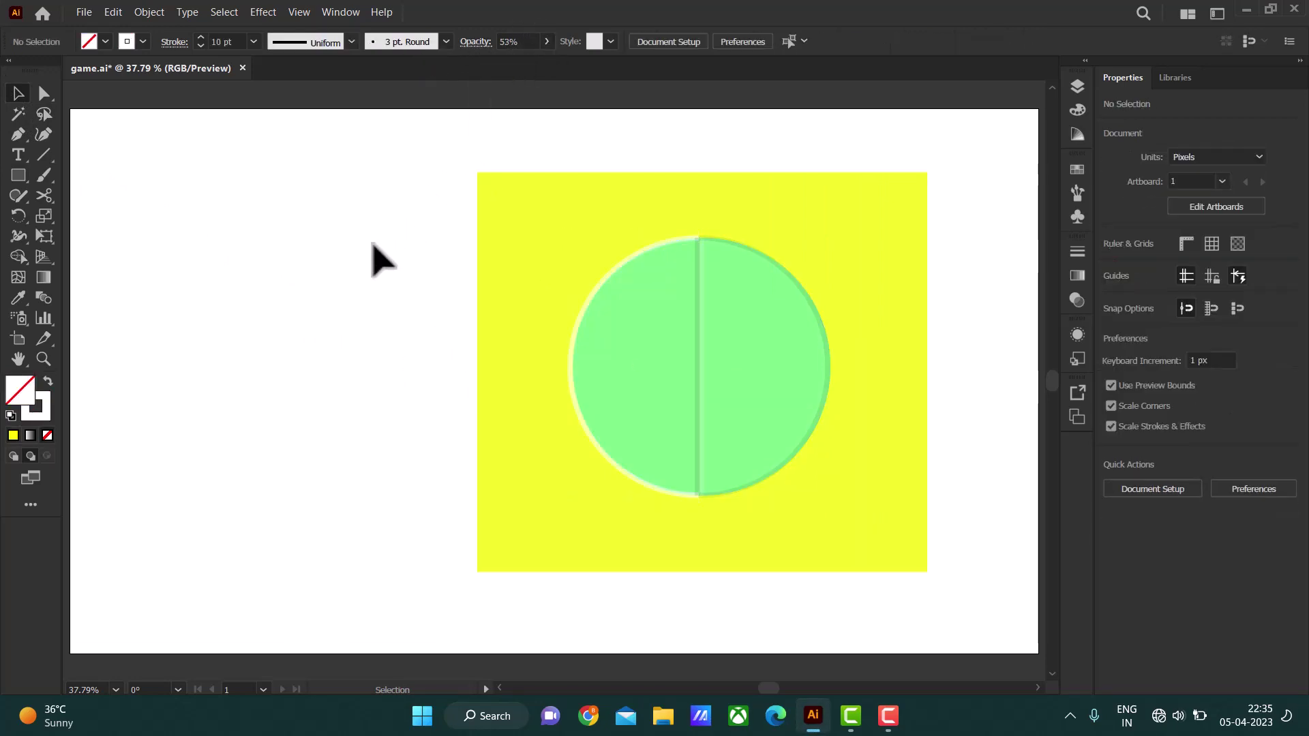
Give the left half-circle a pale grey outline from the stroke swatches
{"action": "left_click", "coordinate": [630, 259]}
{"action": "left_click", "coordinate": [313, 219]}
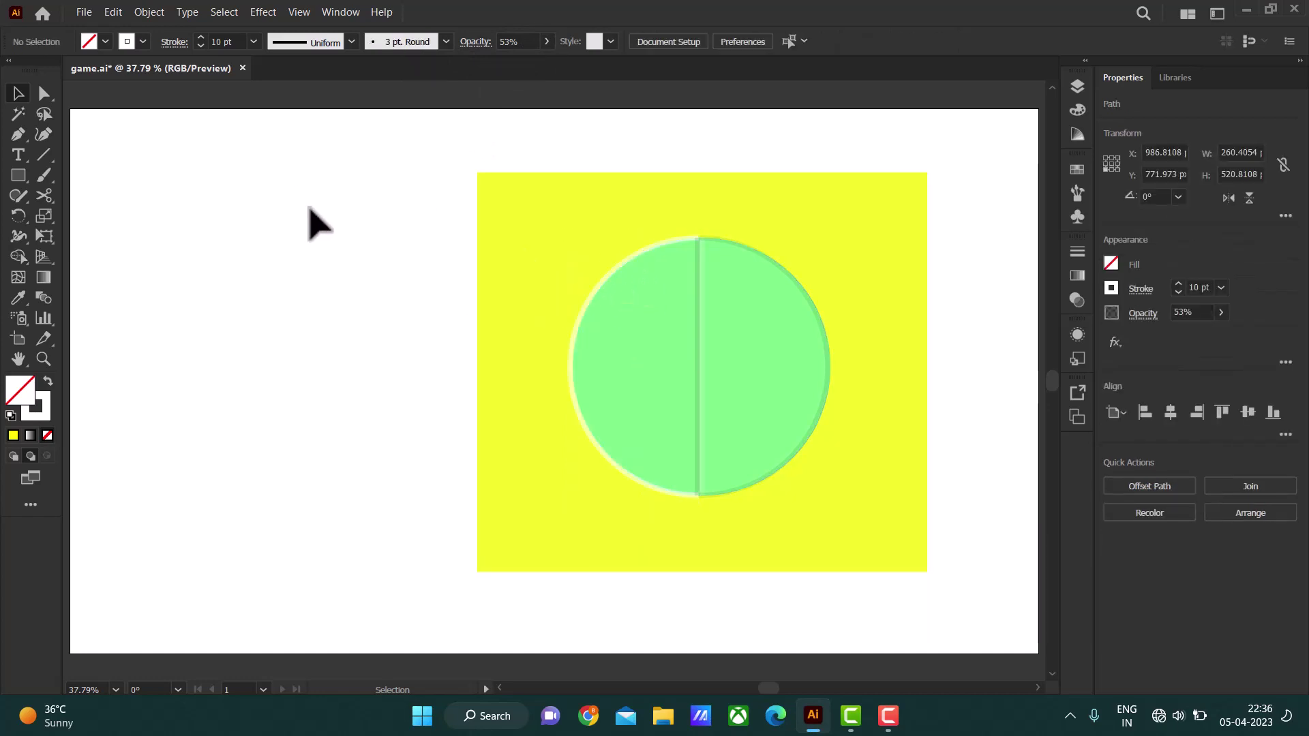
{"action": "left_click", "coordinate": [616, 269]}
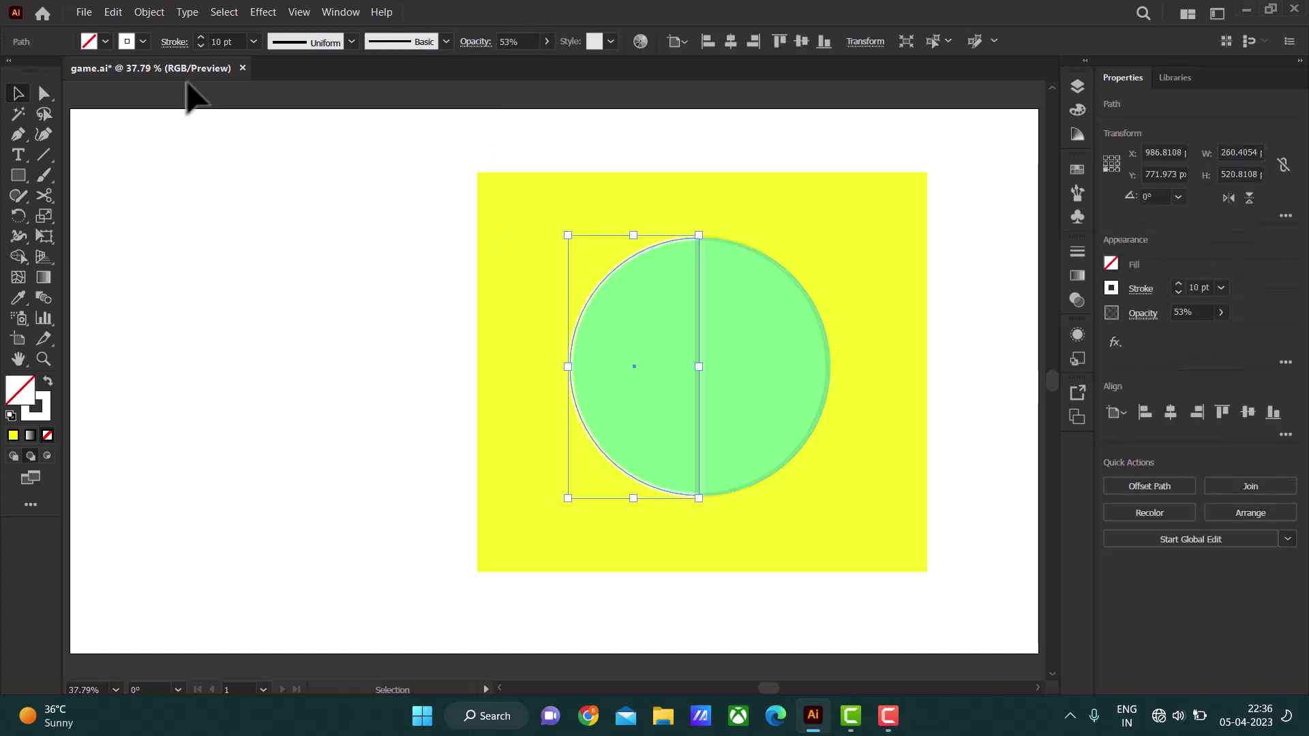
{"action": "left_click", "coordinate": [144, 41]}
{"action": "left_click", "coordinate": [107, 133]}
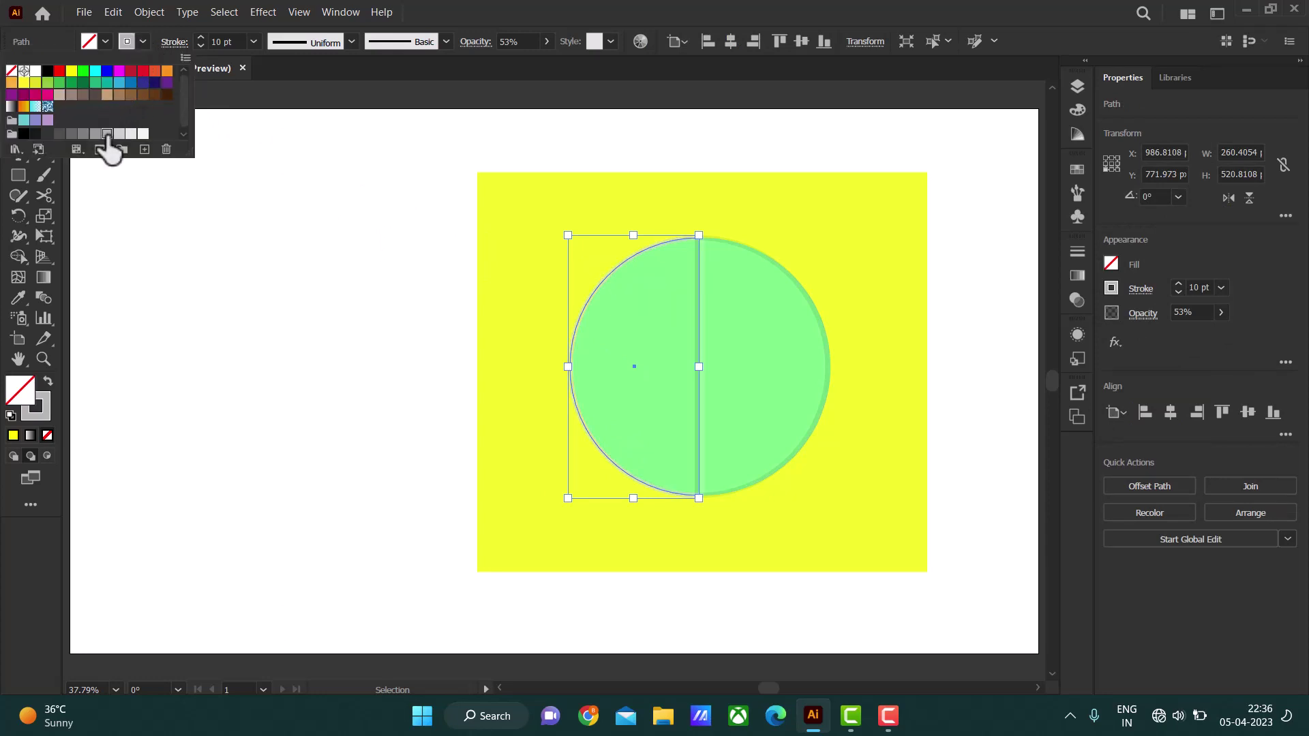
{"action": "left_click", "coordinate": [95, 134]}
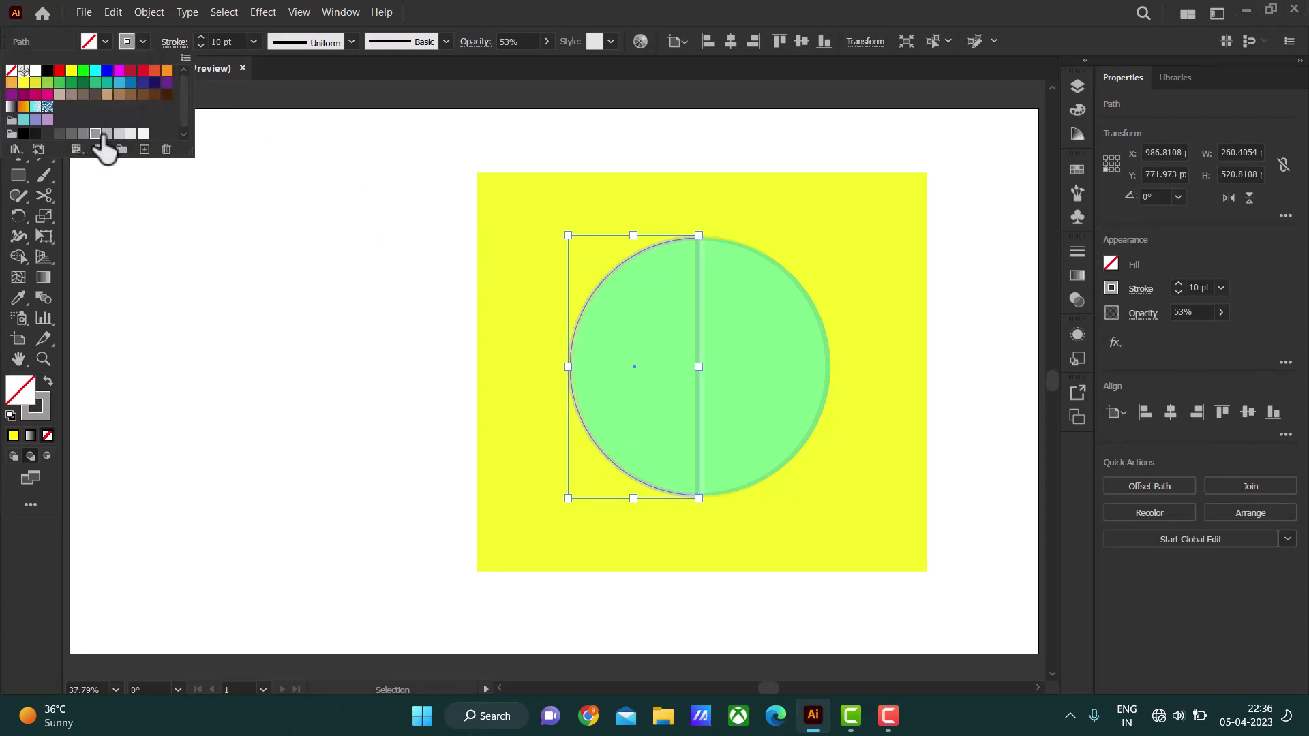
{"action": "left_click", "coordinate": [131, 134]}
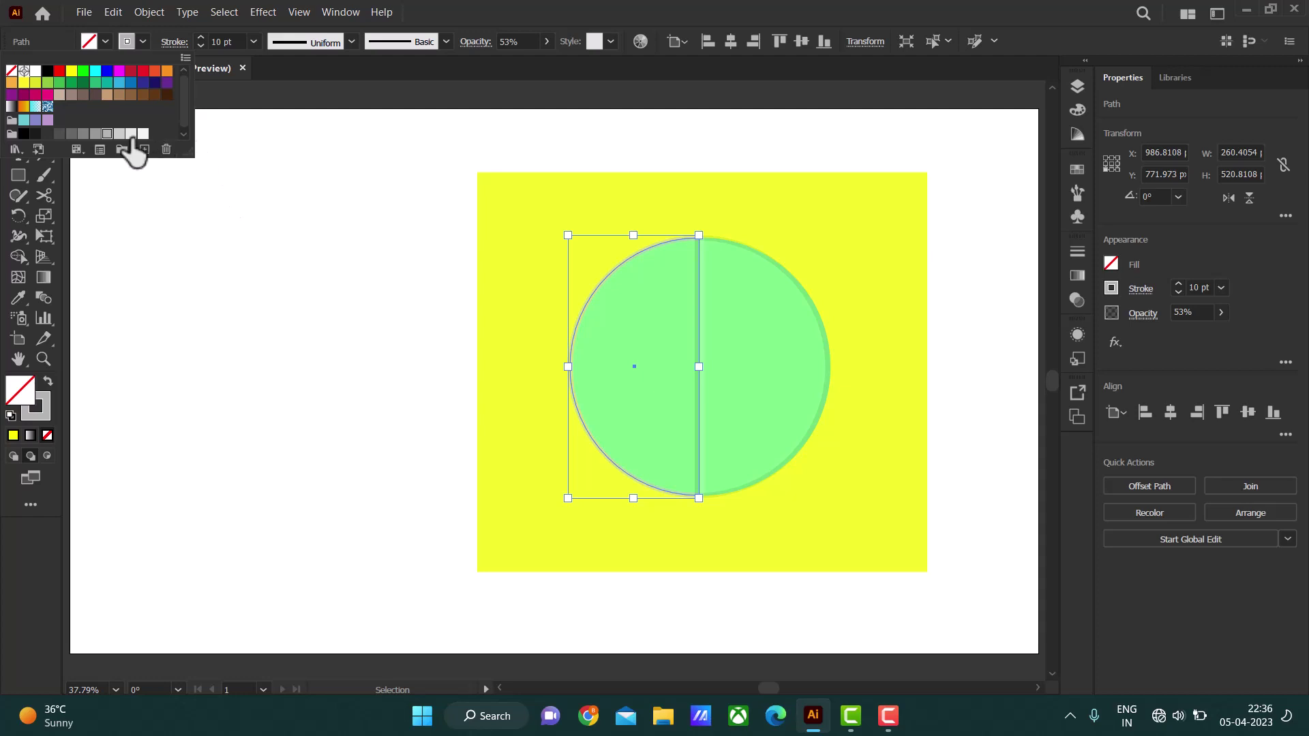
{"action": "left_click", "coordinate": [191, 213]}
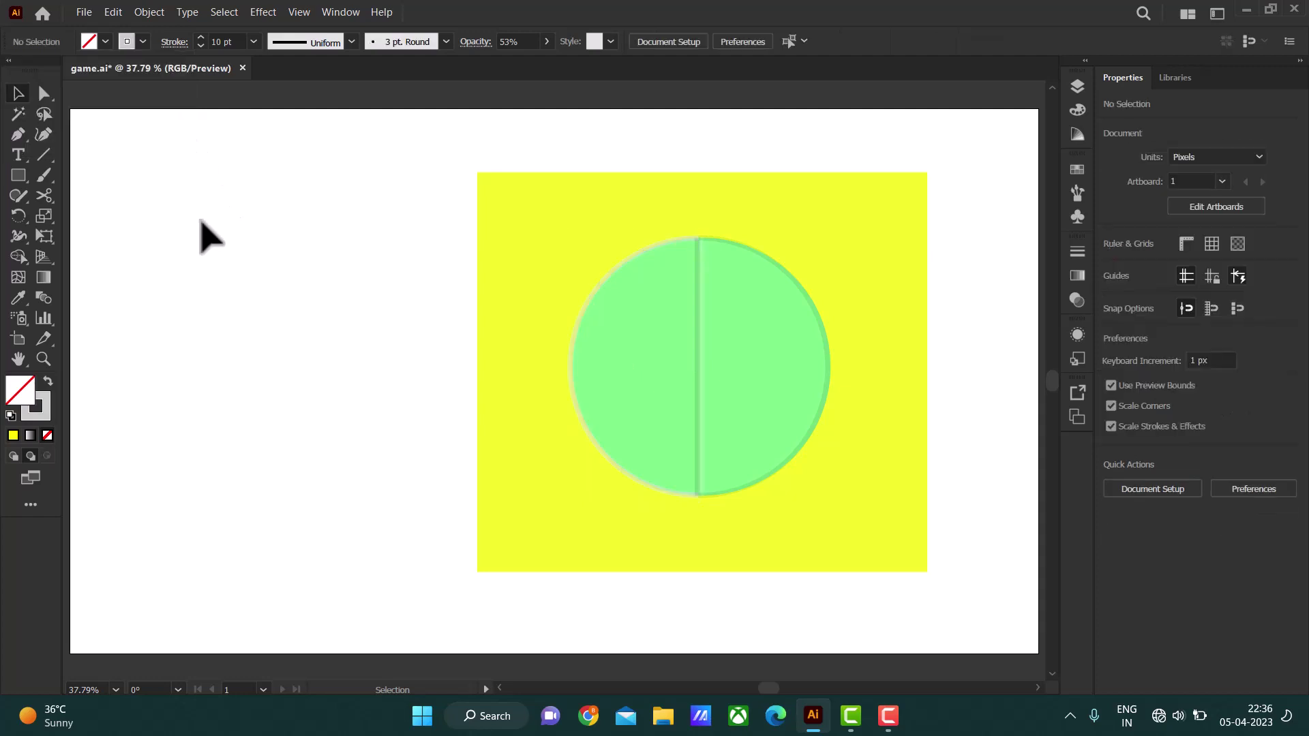
{"action": "left_click", "coordinate": [773, 261]}
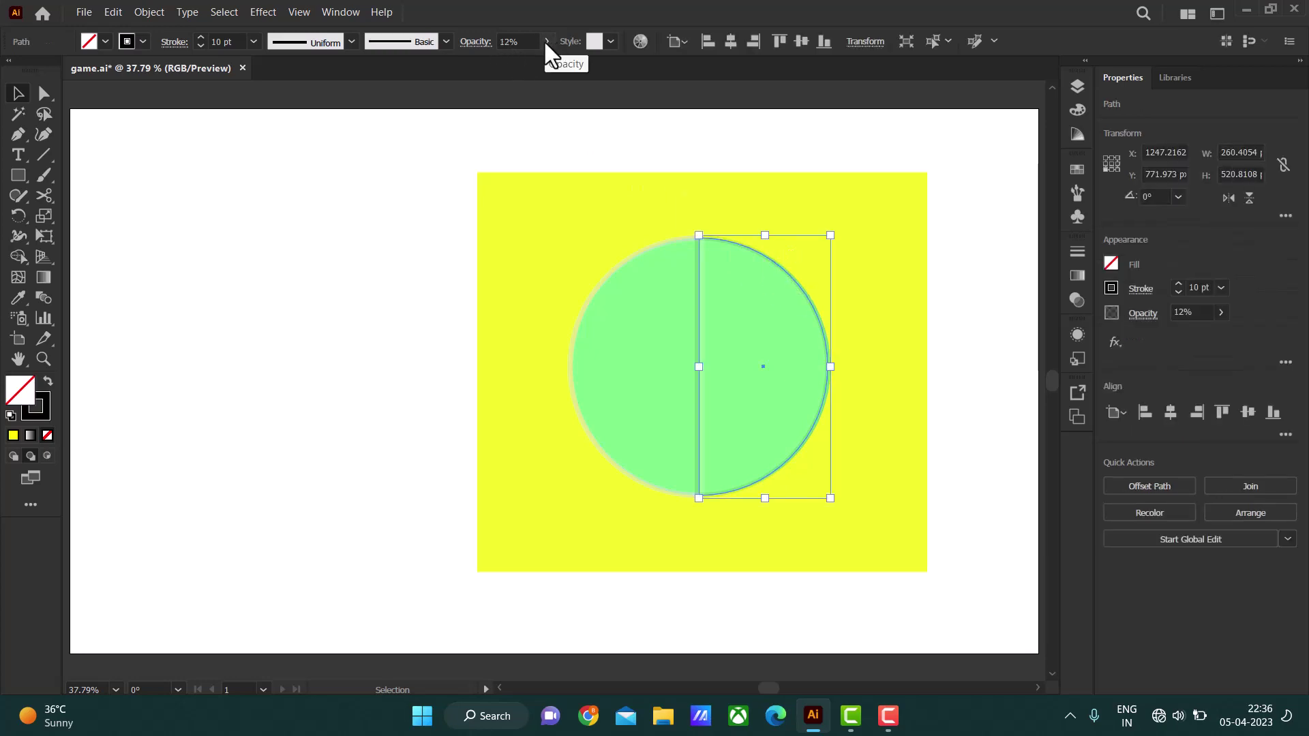
{"action": "left_click", "coordinate": [458, 155]}
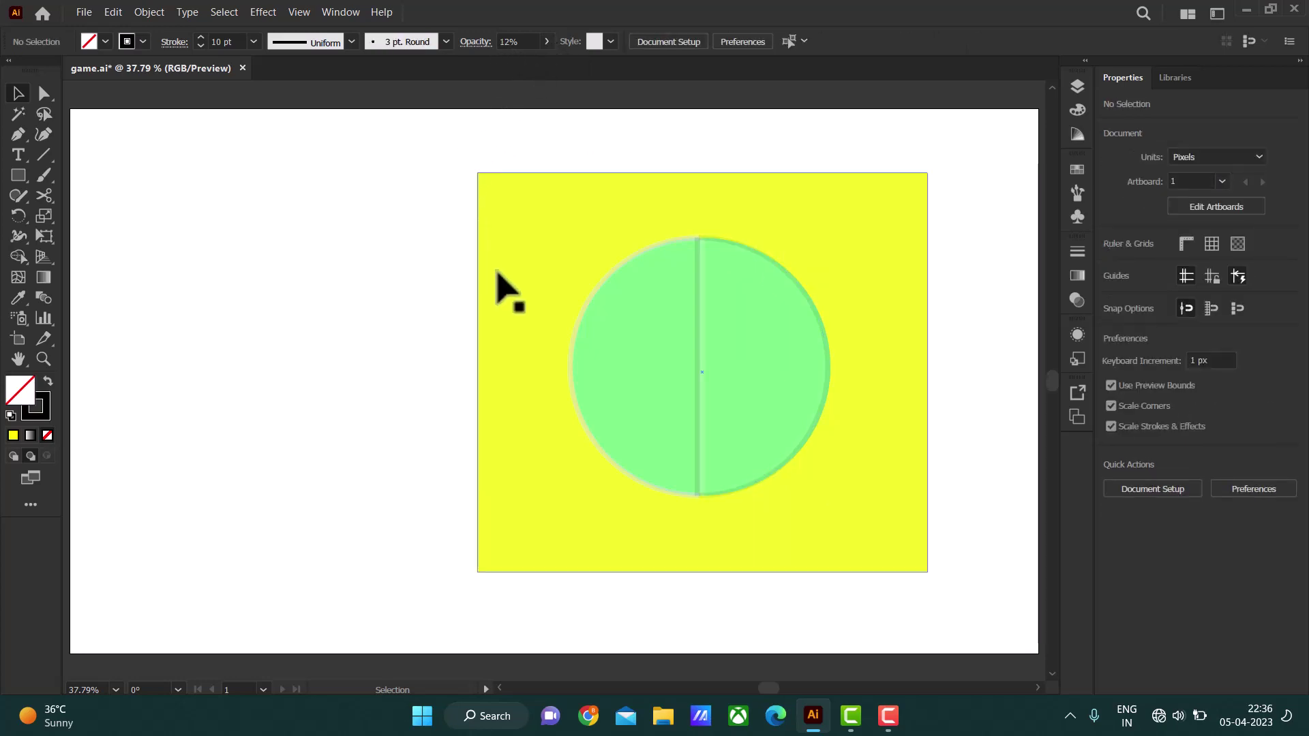
Change the left half-circle's outline to a darker grey
{"action": "left_click", "coordinate": [576, 329]}
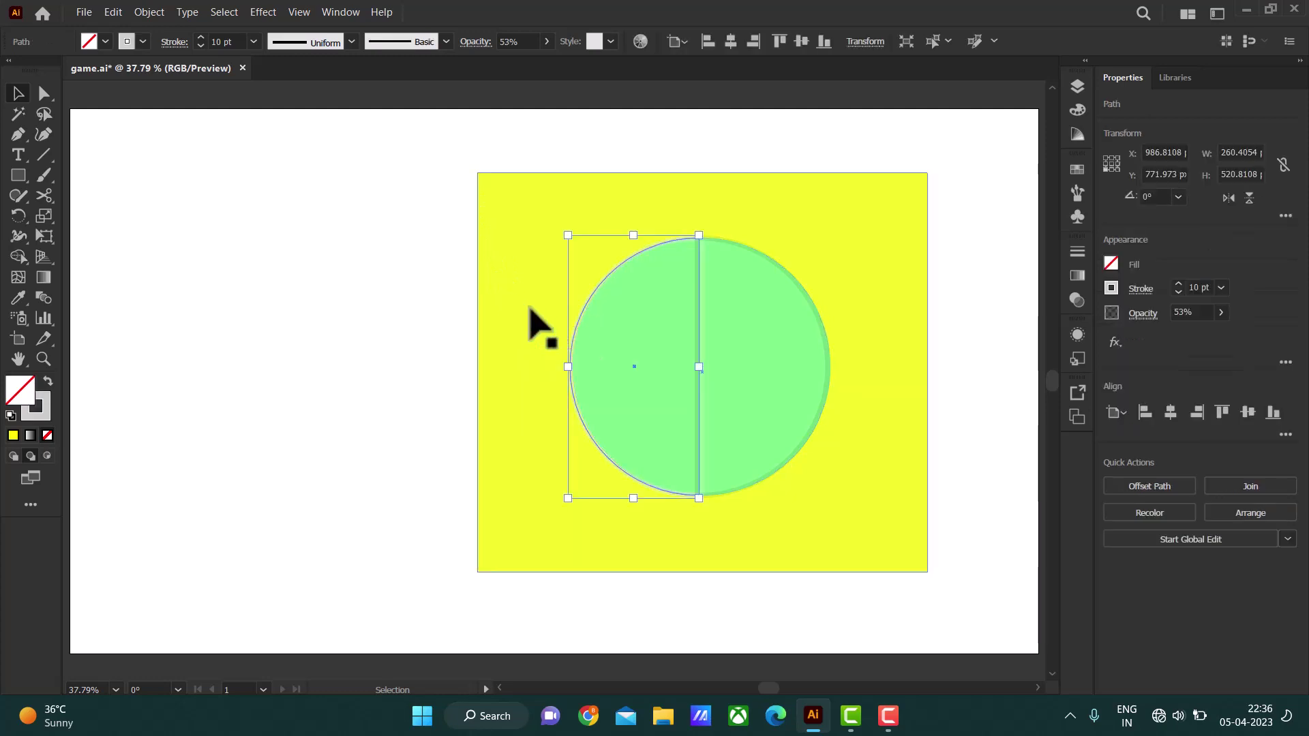
{"action": "left_click", "coordinate": [143, 41]}
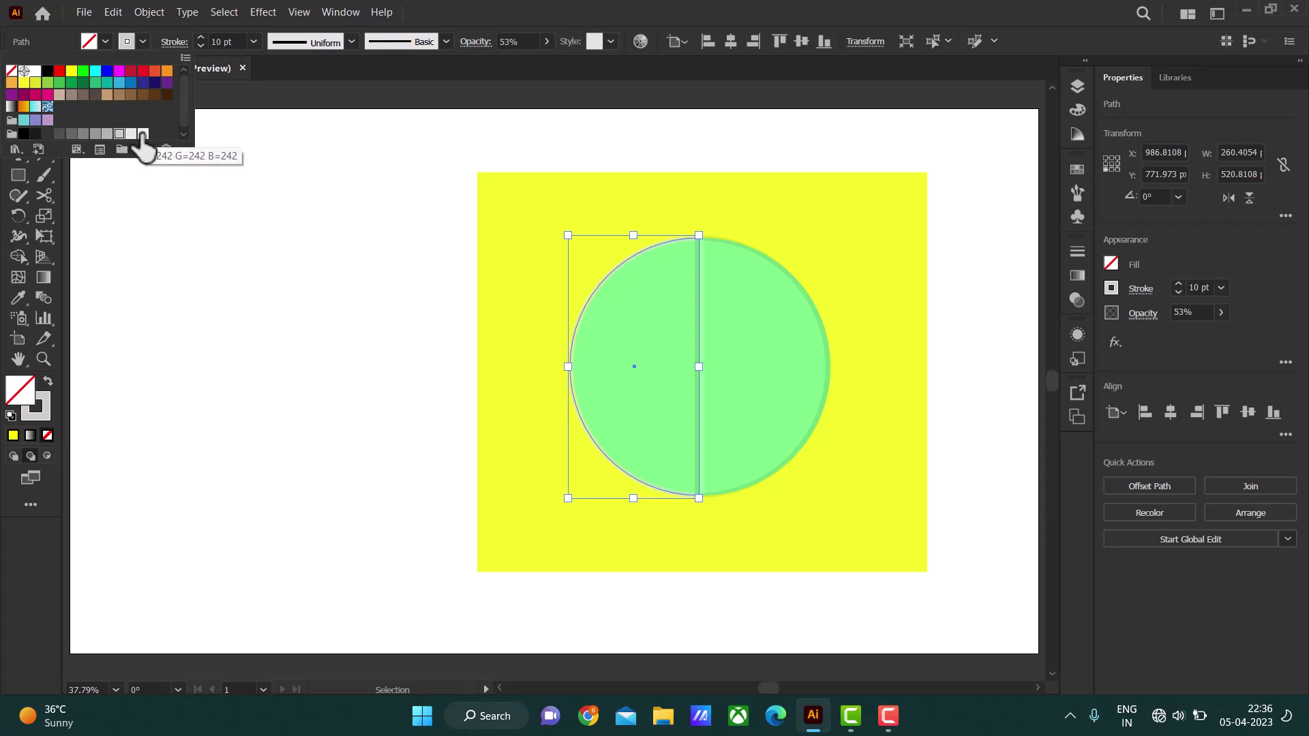
{"action": "left_click", "coordinate": [108, 135]}
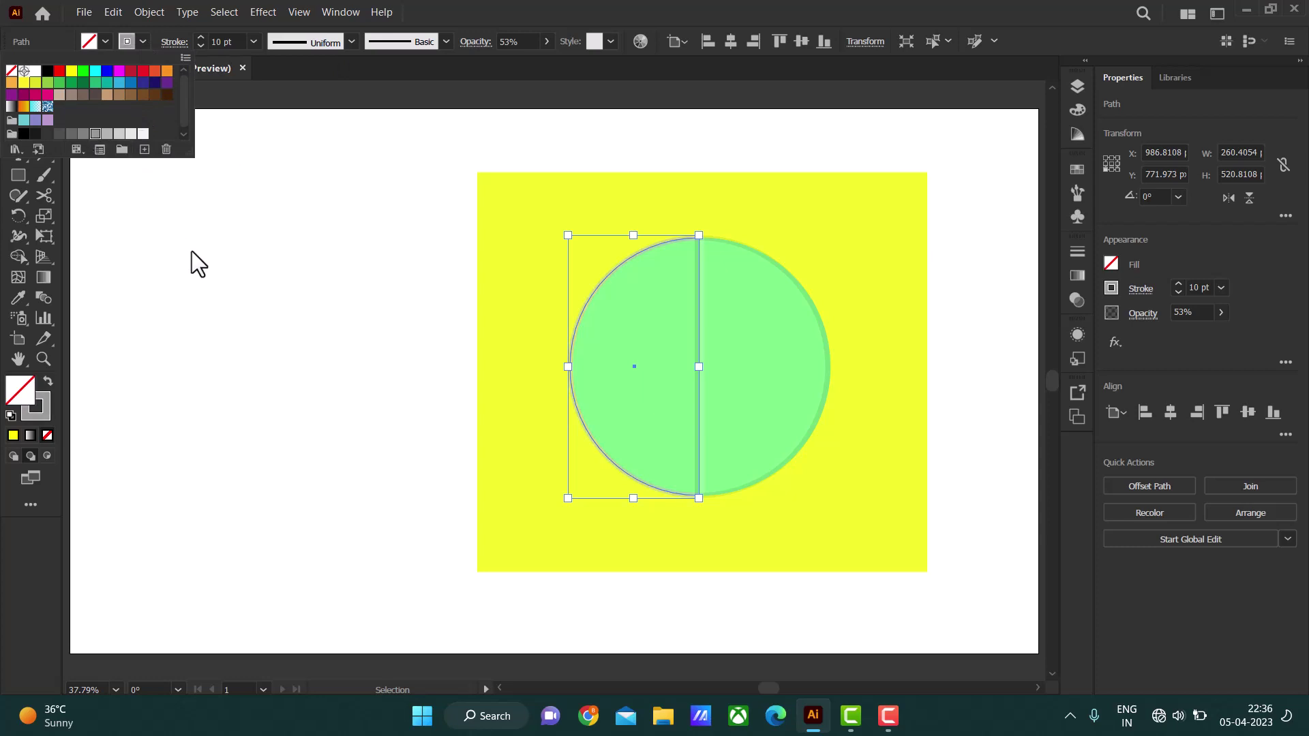
{"action": "left_click", "coordinate": [202, 273]}
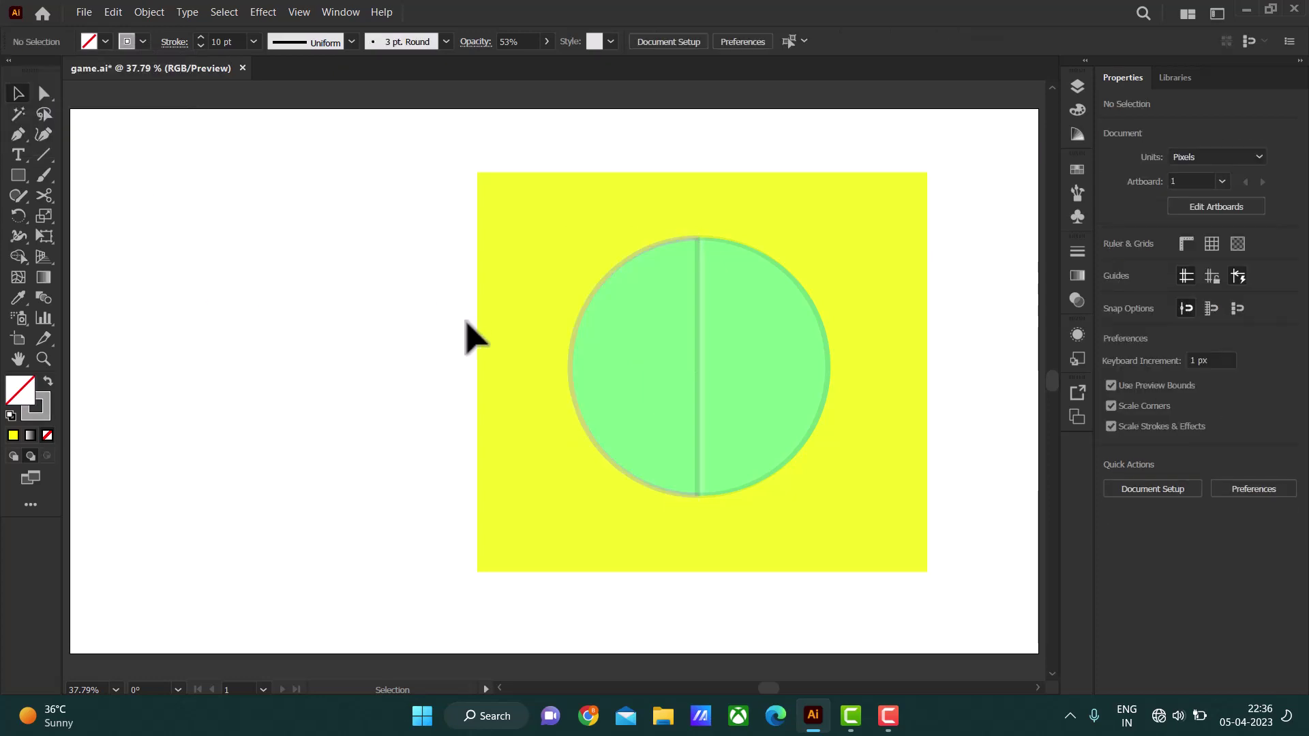
{"action": "left_click", "coordinate": [572, 341]}
{"action": "left_click", "coordinate": [140, 41]}
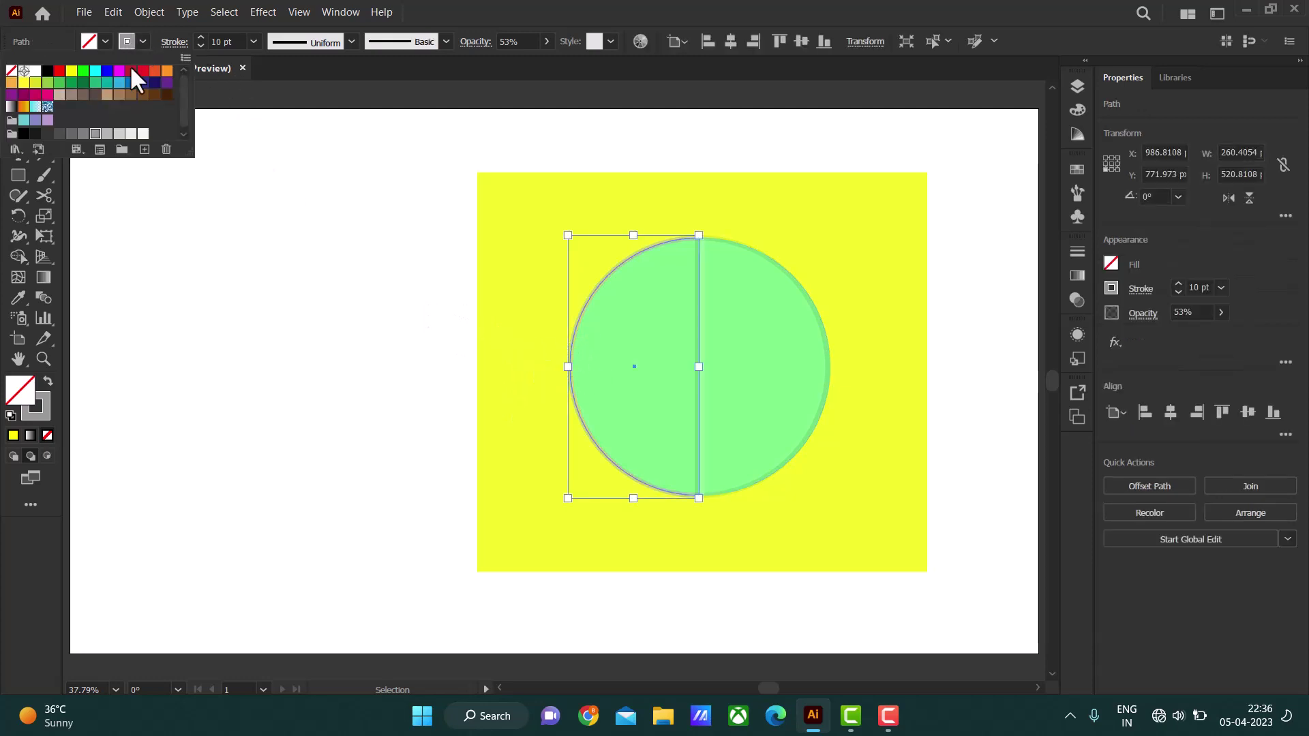
{"action": "left_click", "coordinate": [212, 282]}
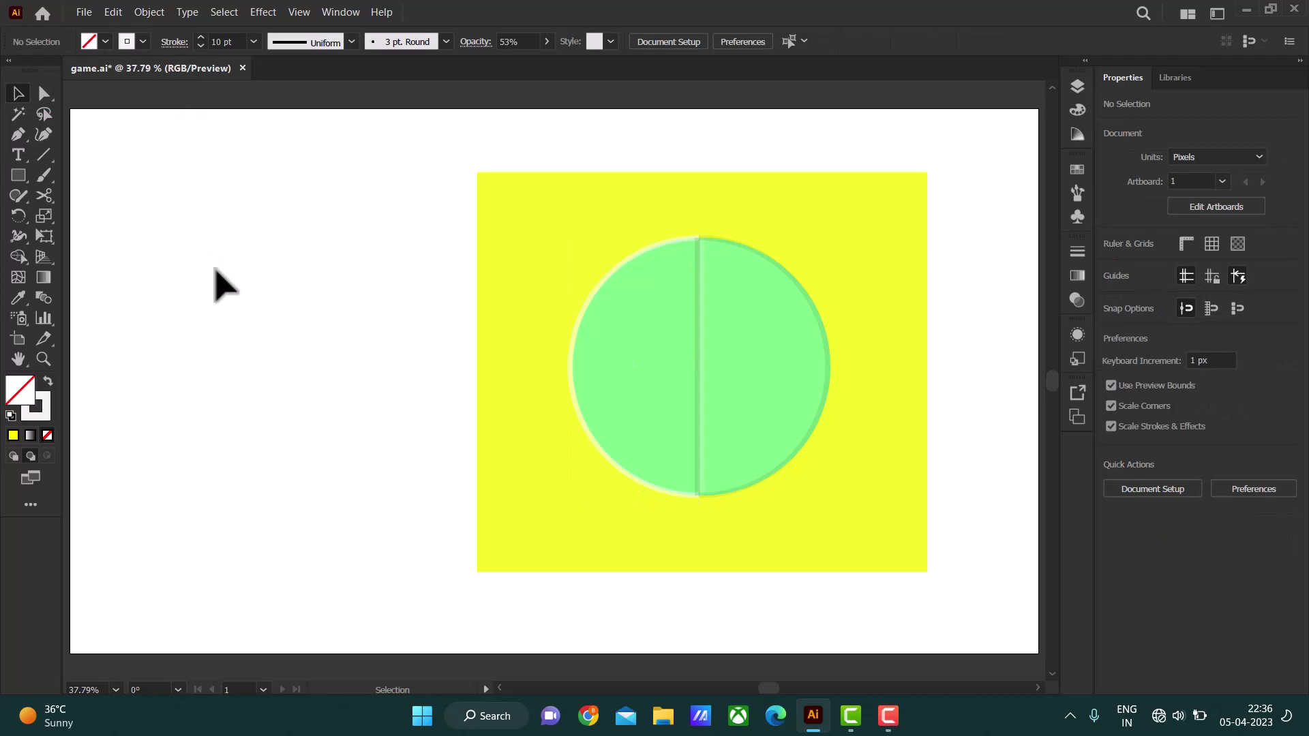
Make the left half-circle's outline black at 12% opacity
{"action": "left_click", "coordinate": [593, 312]}
{"action": "left_click", "coordinate": [142, 42]}
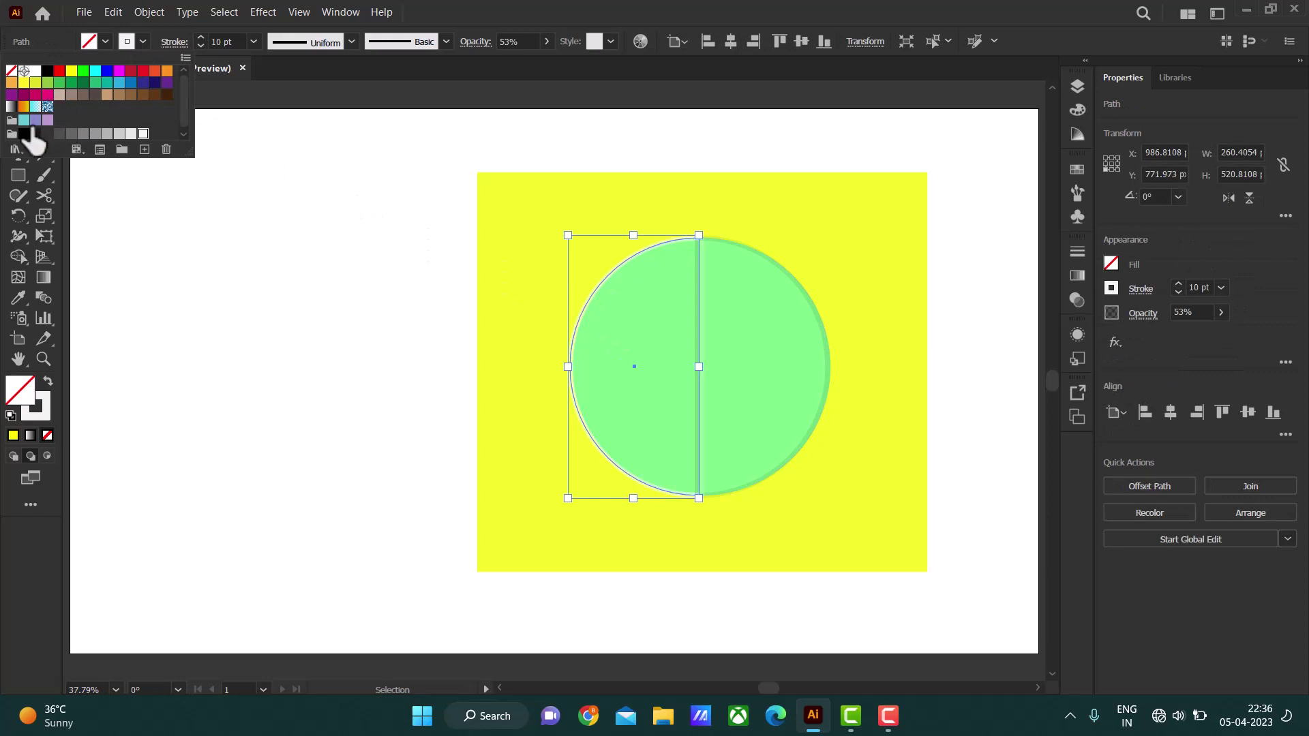
{"action": "left_click", "coordinate": [46, 72]}
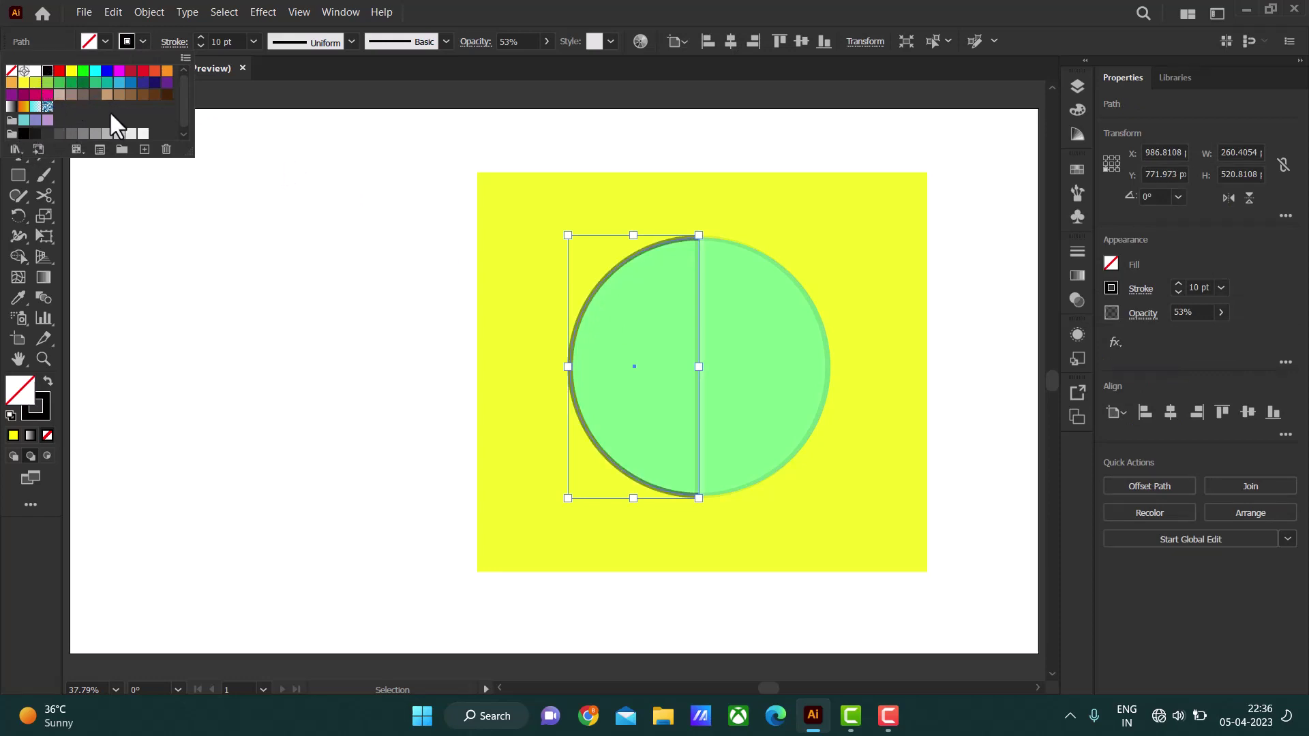
{"action": "left_click", "coordinate": [522, 41]}
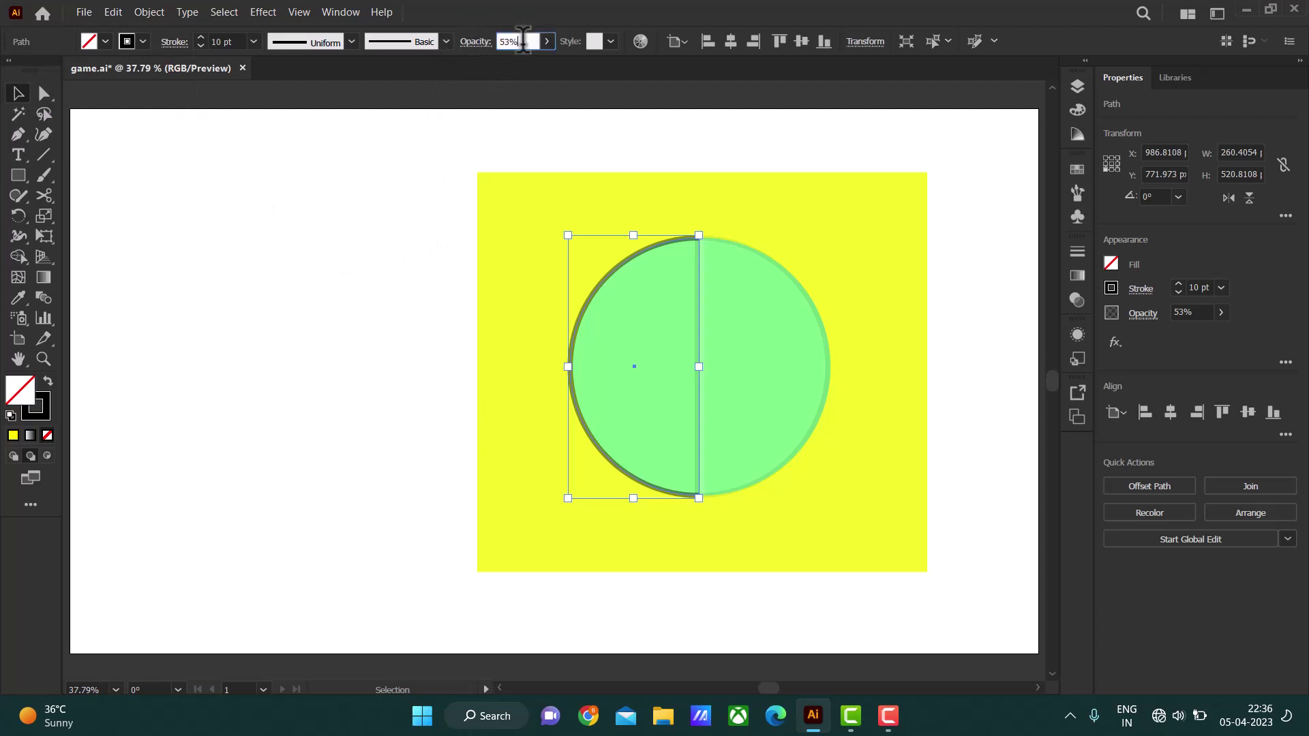
{"action": "type", "text": "12"}
{"action": "key", "text": "Return"}
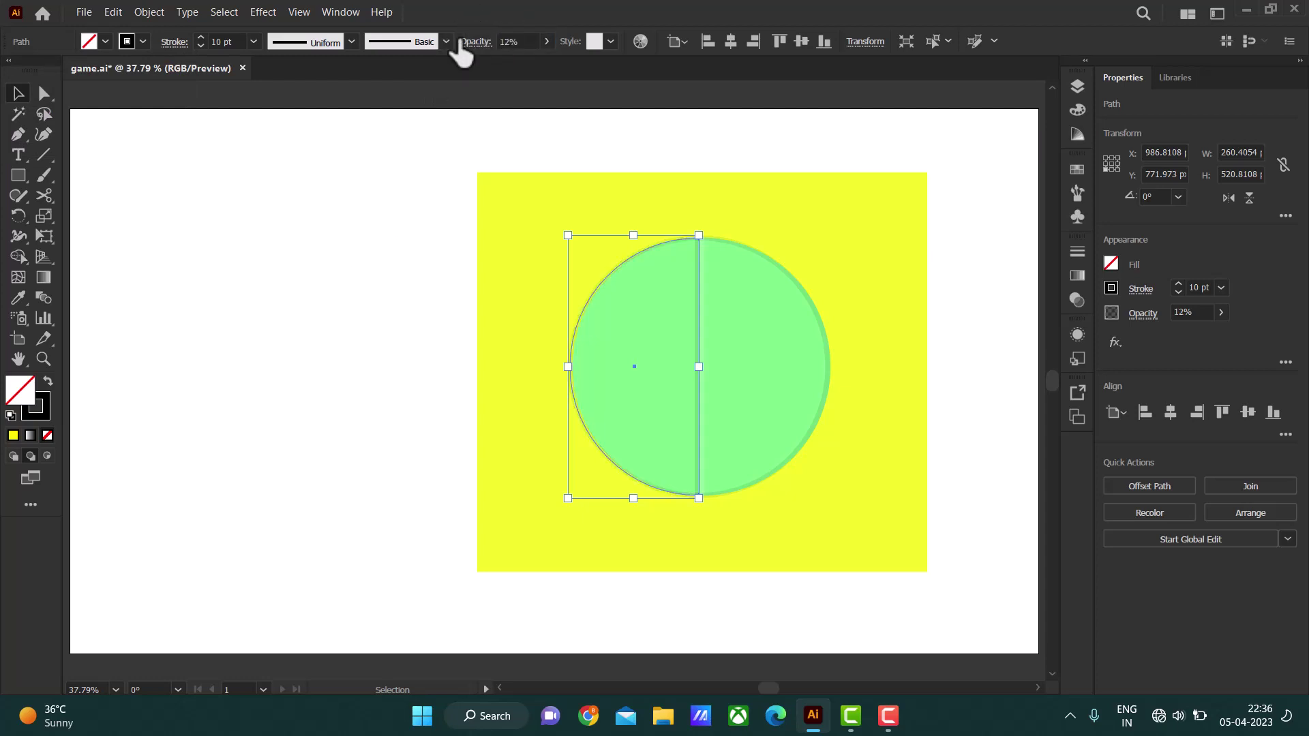
{"action": "left_click", "coordinate": [444, 334]}
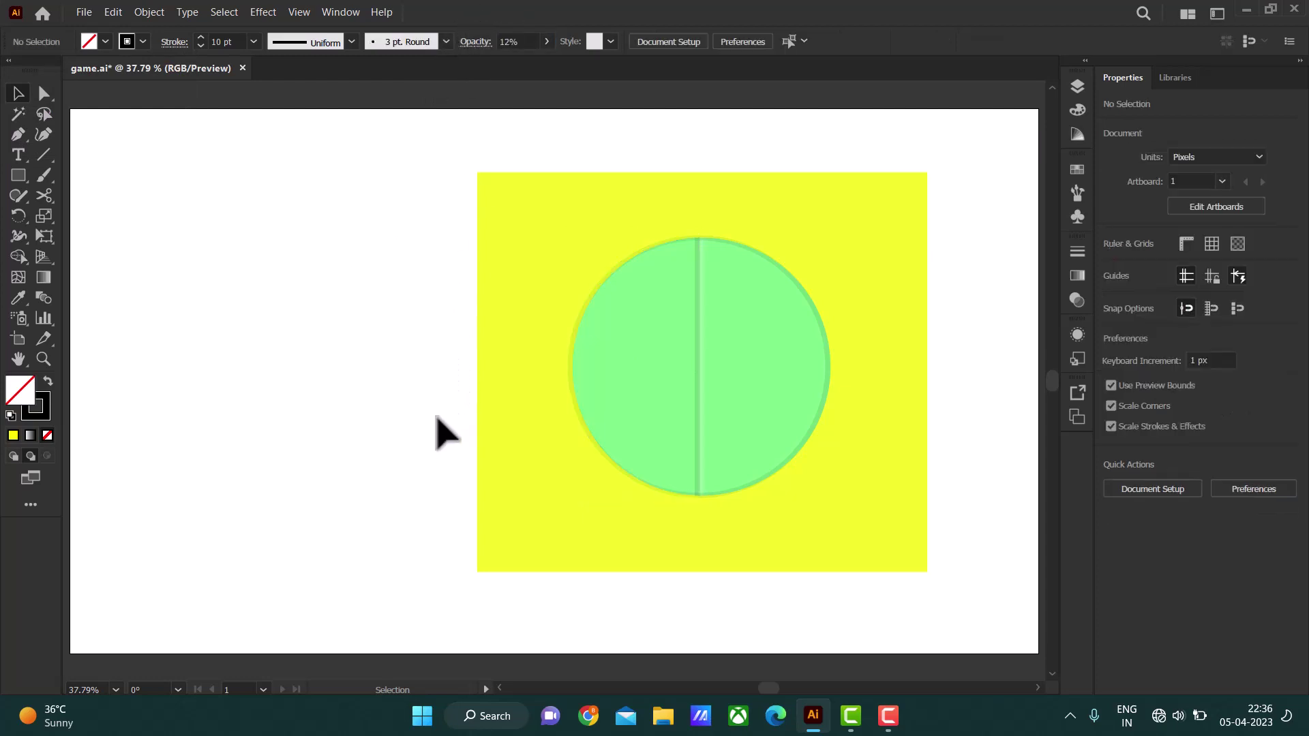
{"action": "left_click", "coordinate": [658, 256]}
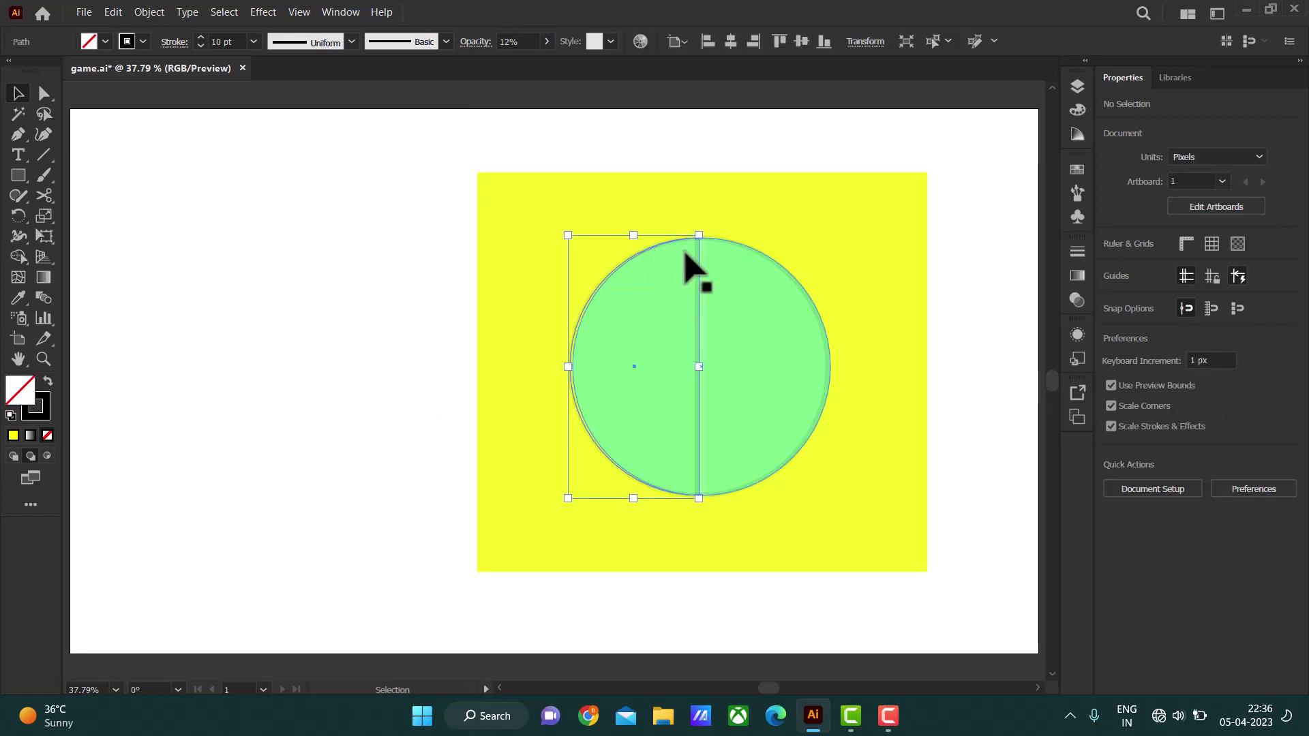
Nudge both half-circles slightly to the right
{"action": "left_click", "coordinate": [758, 253], "text": "shift"}
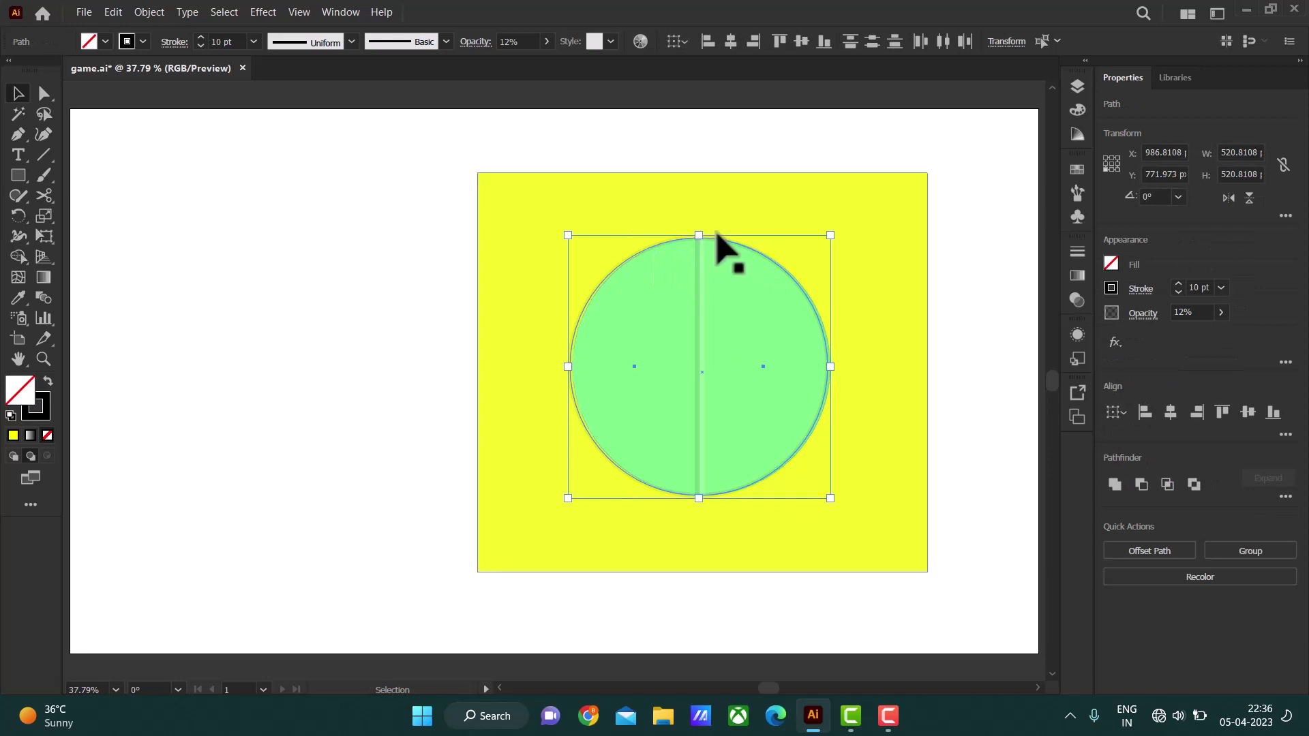
{"action": "left_click_drag", "start_coordinate": [715, 239], "coordinate": [717, 237]}
{"action": "left_click", "coordinate": [332, 352]}
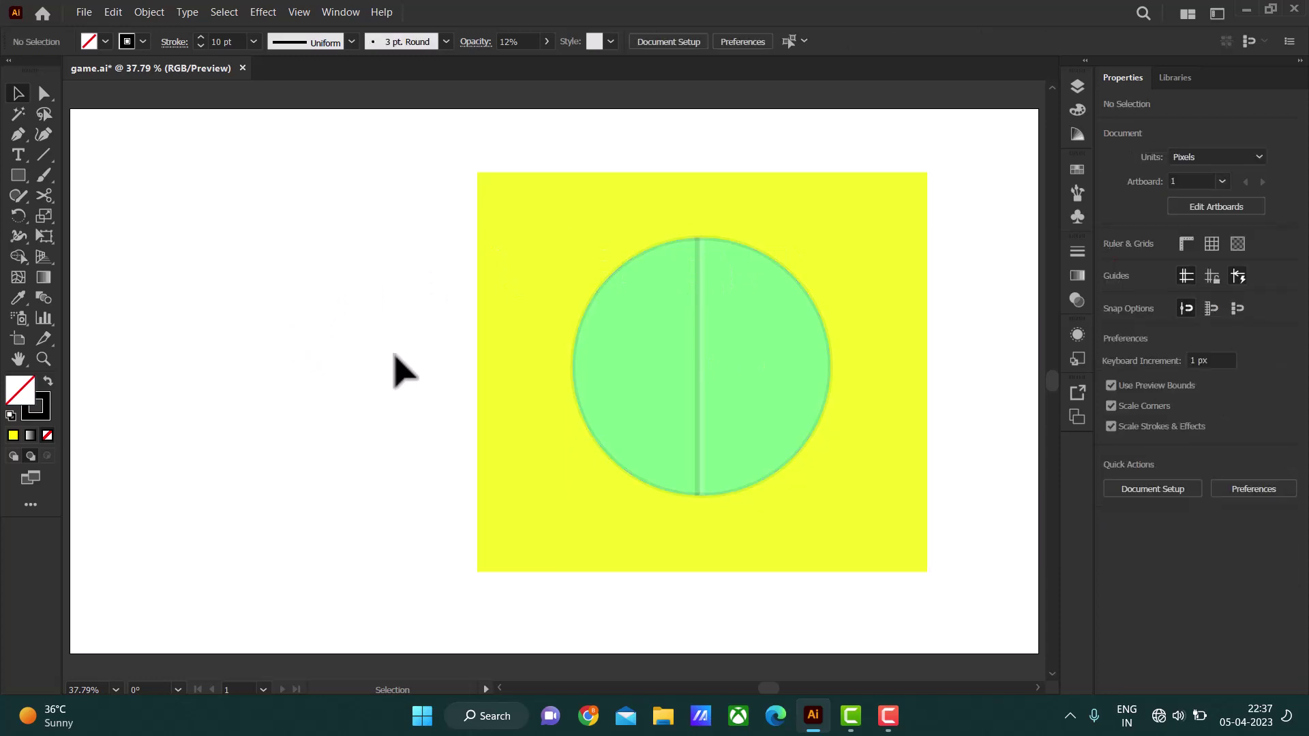
Move the yellow square to the artboard's left and zoom into the circle's seam
{"action": "left_click_drag", "start_coordinate": [614, 204], "coordinate": [245, 219]}
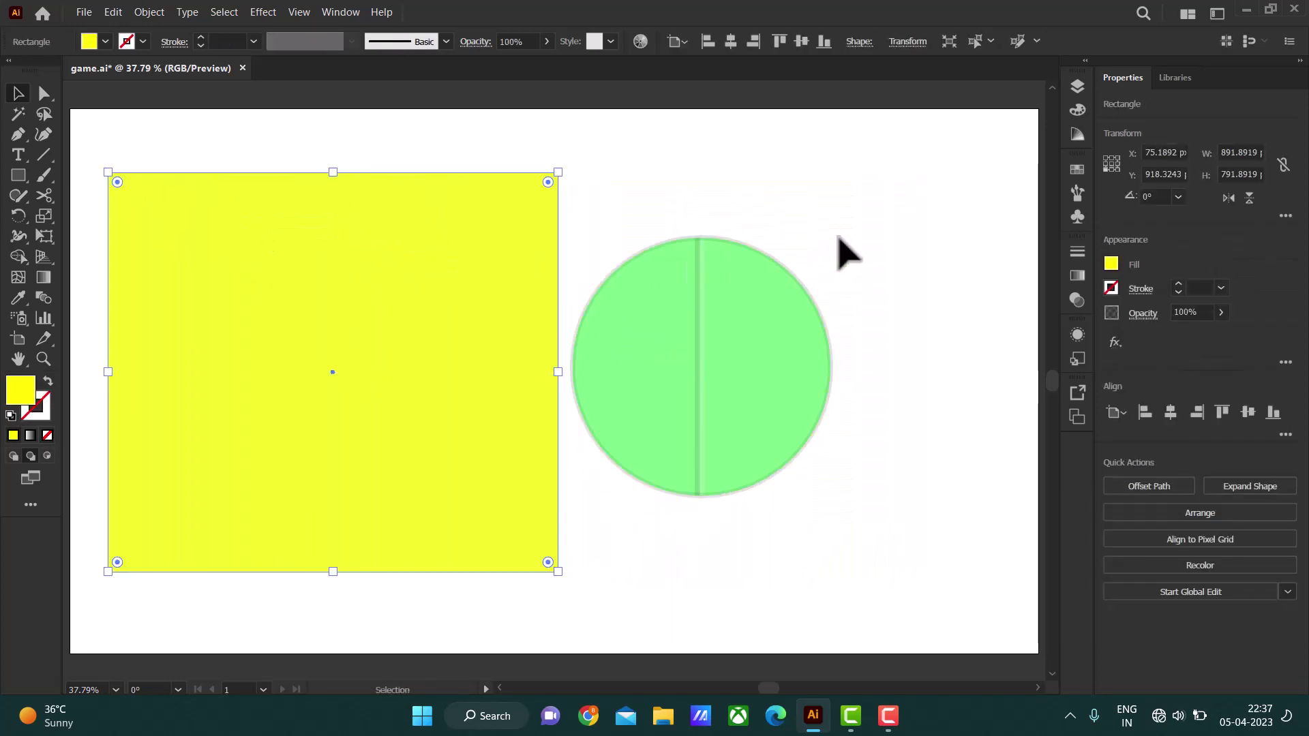
{"action": "left_click", "coordinate": [854, 238]}
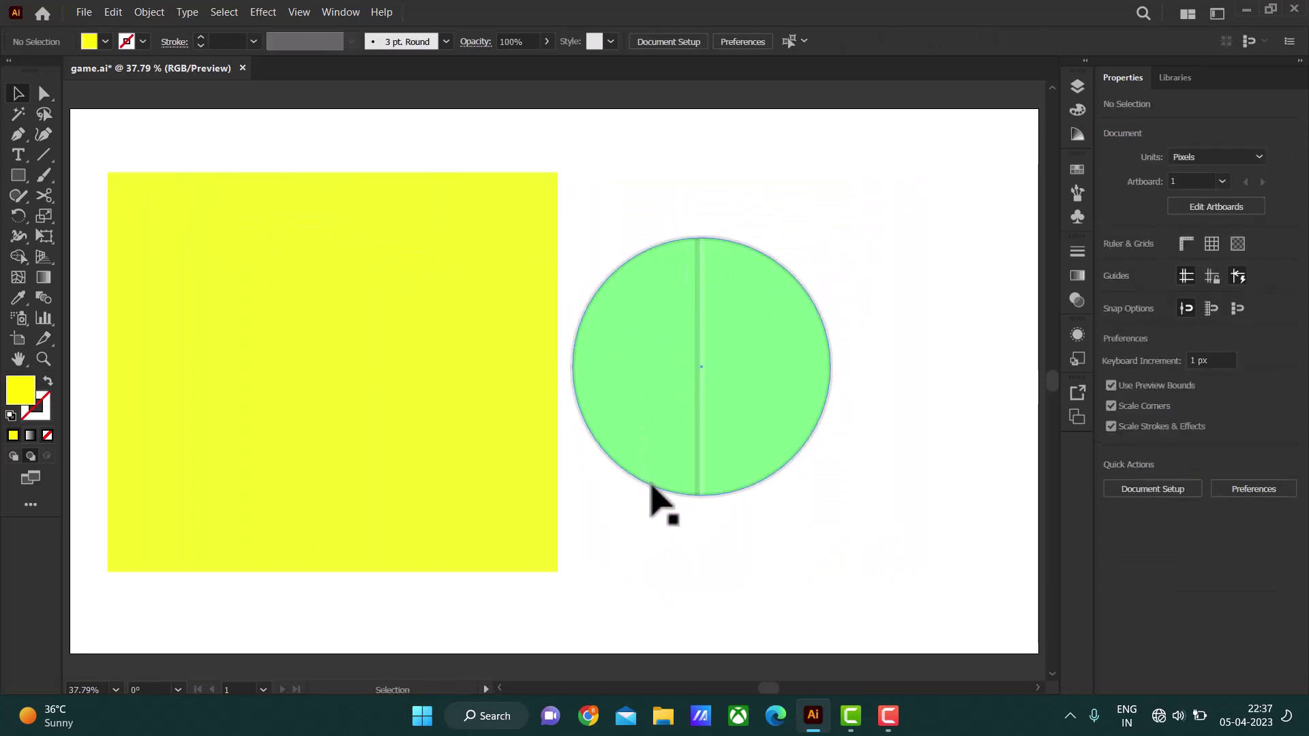
{"action": "key", "text": "z"}
{"action": "mouse_move", "coordinate": [637, 453]}
{"action": "left_mouse_down"}
{"action": "mouse_move", "coordinate": [1031, 551]}
{"action": "mouse_move", "coordinate": [422, 310]}
{"action": "left_mouse_up"}
Nudge the thin centre line about 1.5 px right onto the seam, then fit the artboard
{"action": "left_click", "coordinate": [17, 96]}
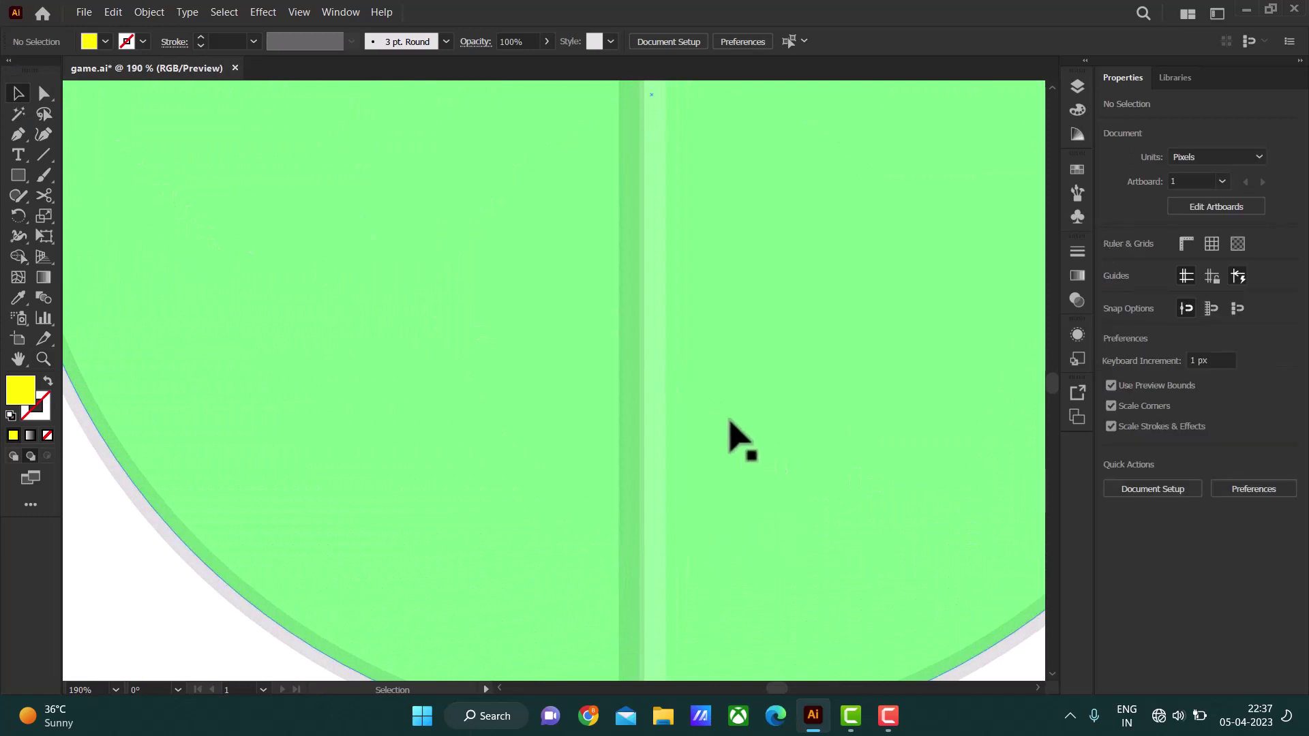
{"action": "left_click_drag", "start_coordinate": [649, 434], "coordinate": [651, 530]}
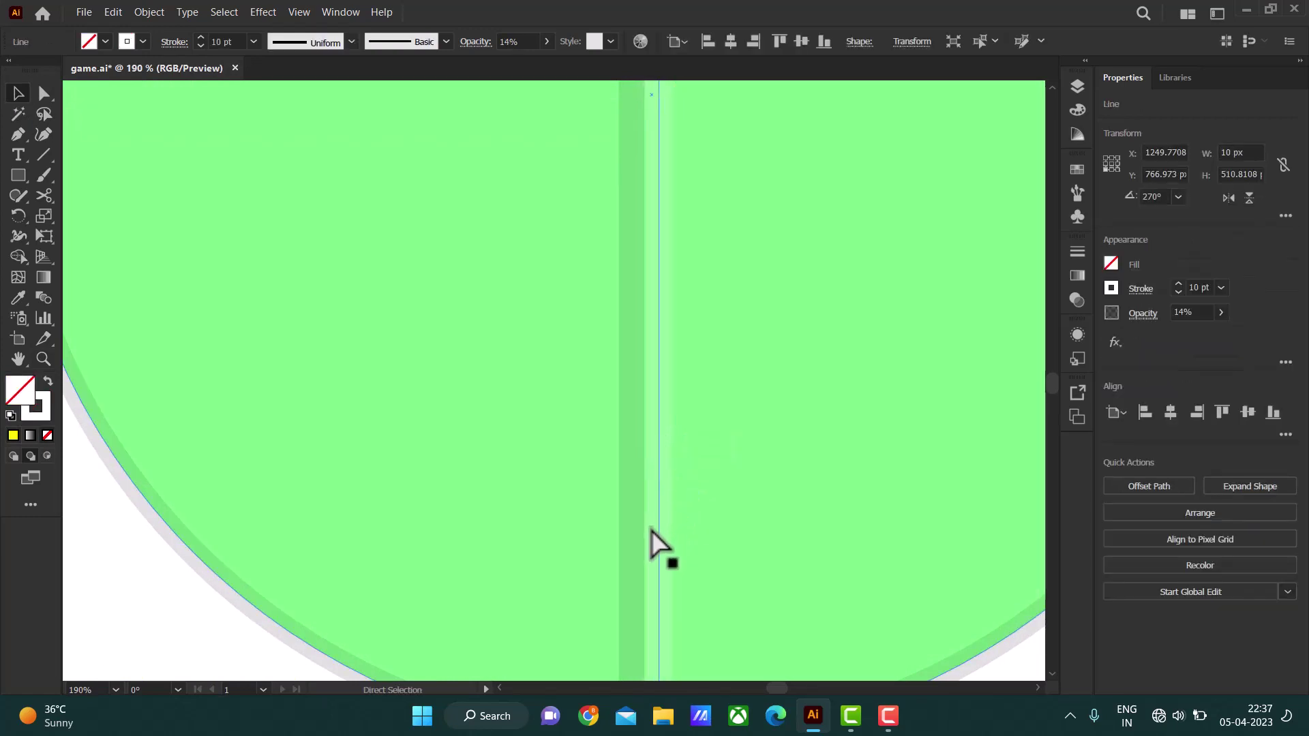
{"action": "key", "text": "ctrl+0"}
Reselect the green circle after briefly browsing the Object menu without applying anything
{"action": "left_click", "coordinate": [804, 571]}
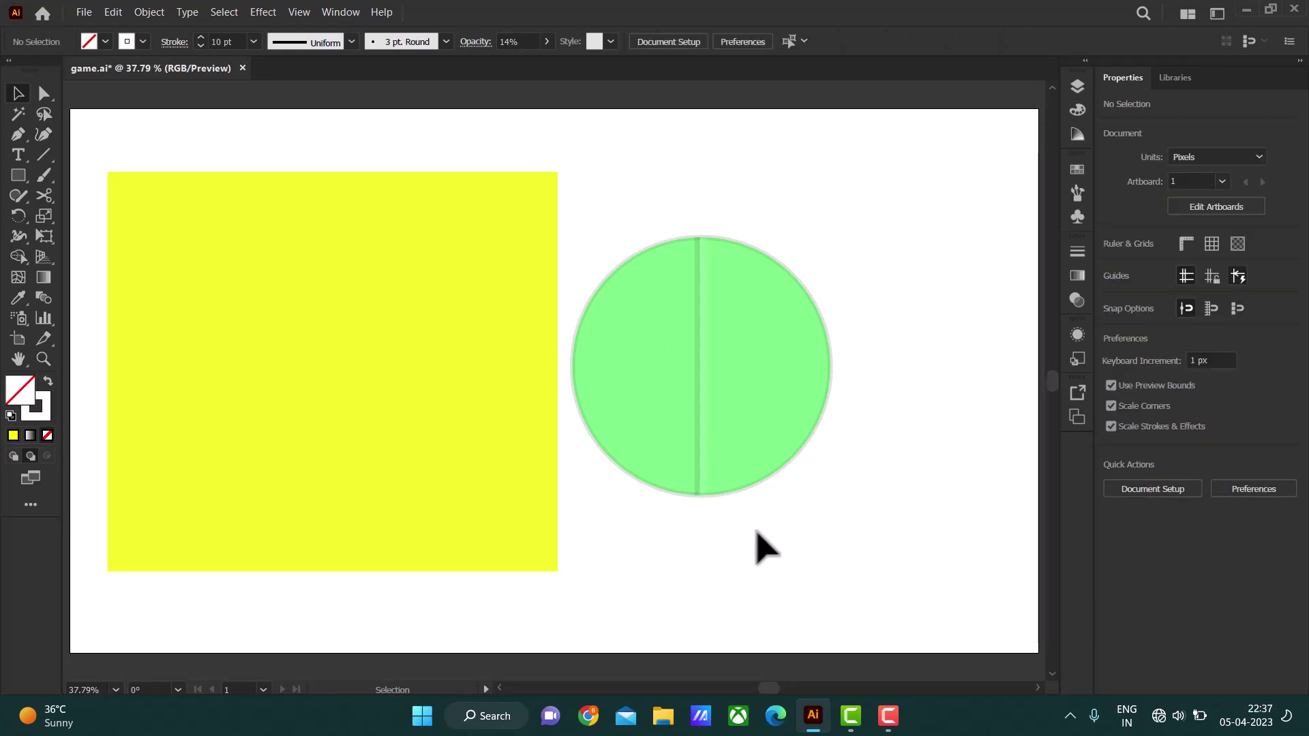
{"action": "left_click", "coordinate": [792, 458]}
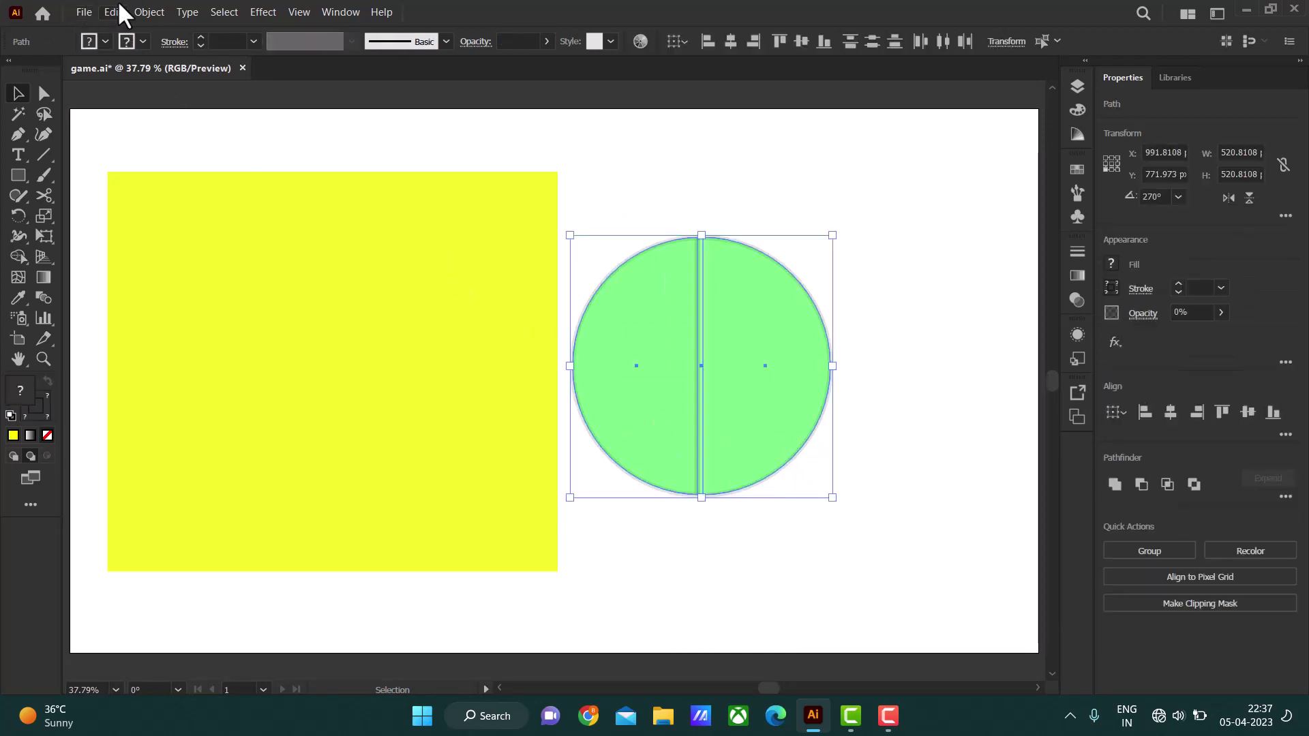
{"action": "left_click", "coordinate": [149, 12]}
{"action": "left_click", "coordinate": [739, 198]}
{"action": "left_click", "coordinate": [742, 356]}
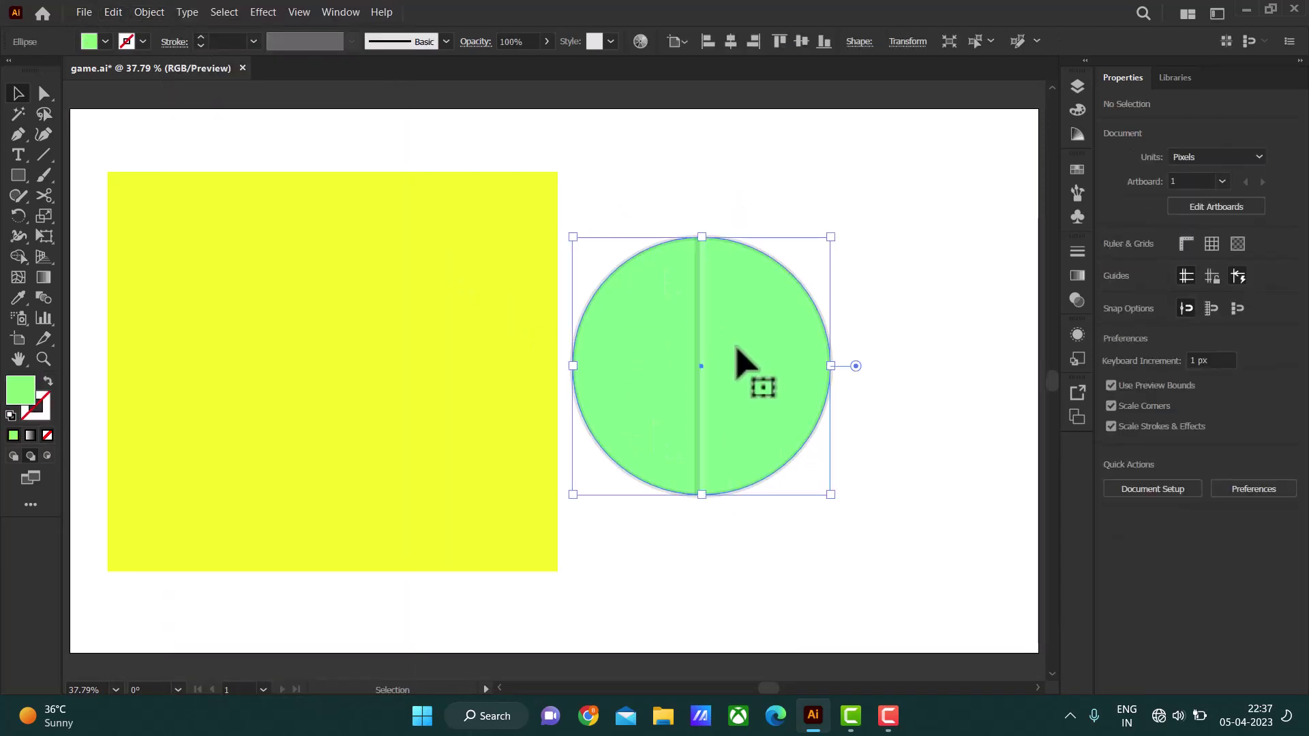
{"action": "left_click", "coordinate": [106, 41]}
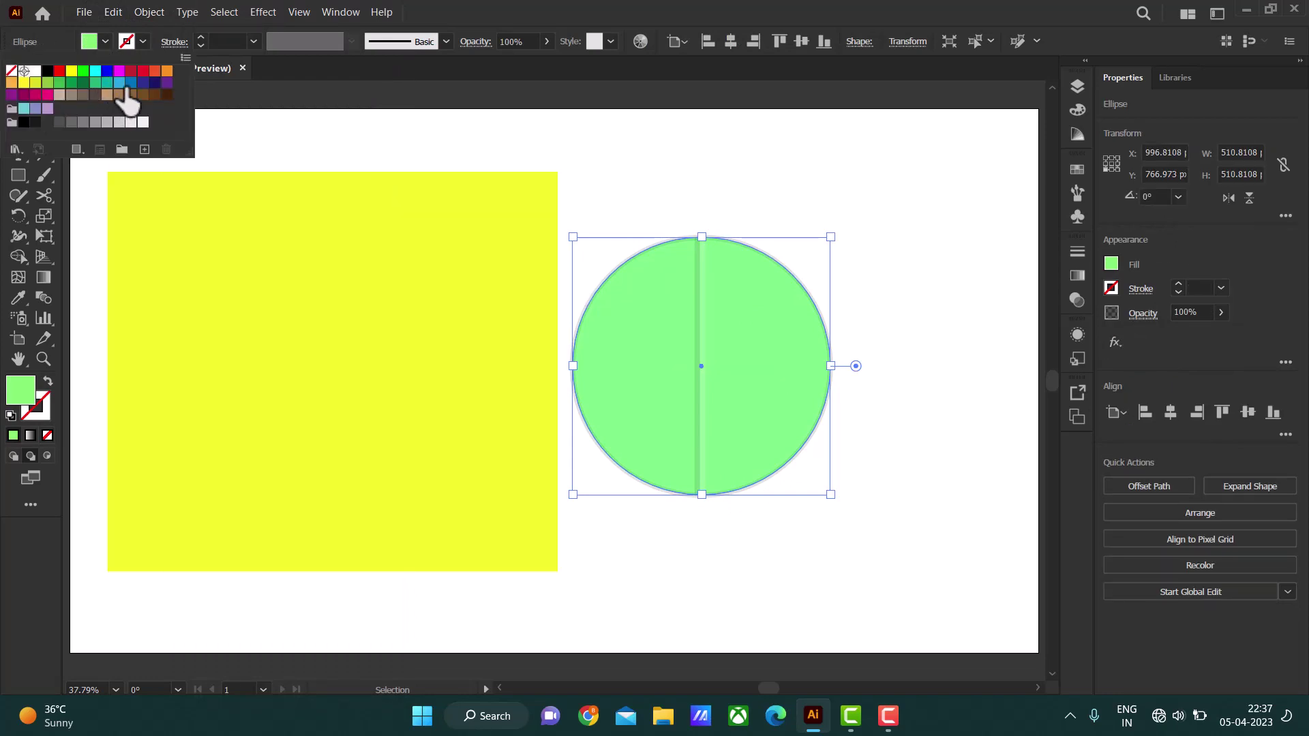
Try blue, teal, violet, green and cyan swatches on the circle before settling on orange
{"action": "left_click", "coordinate": [130, 83]}
{"action": "left_click", "coordinate": [107, 83]}
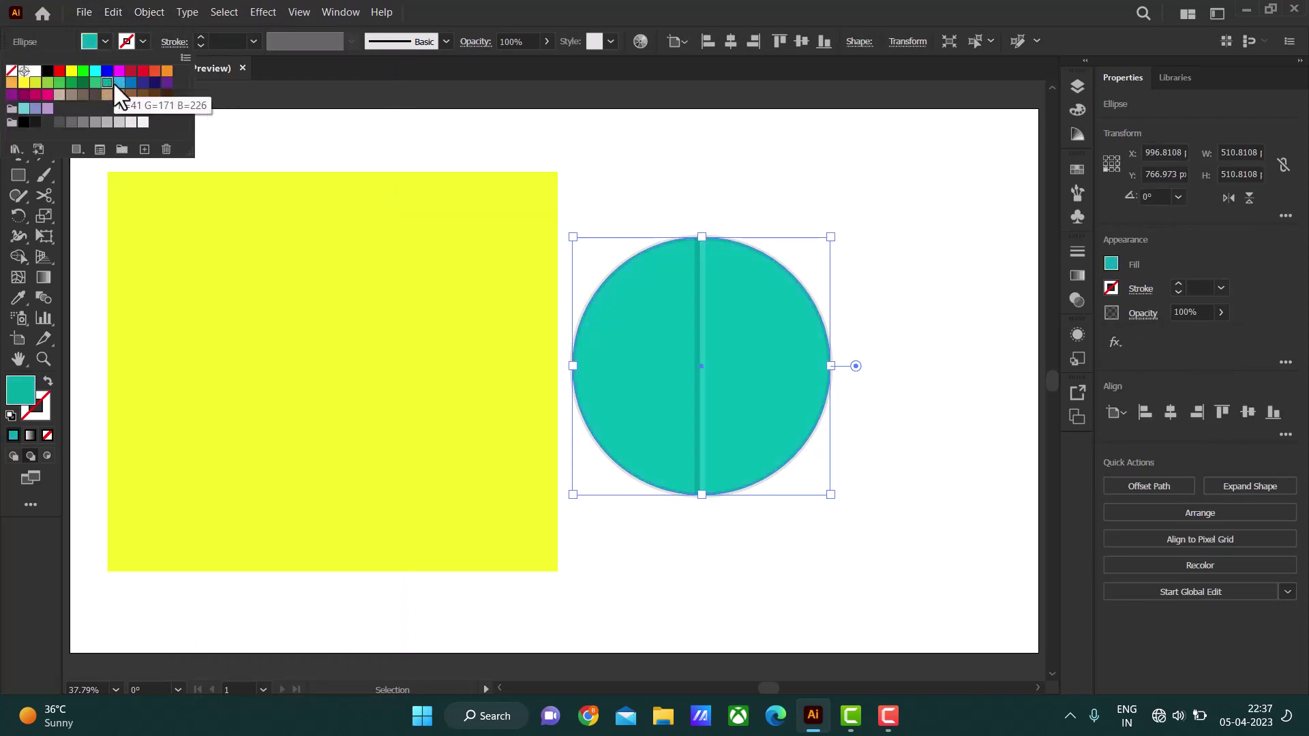
{"action": "left_click", "coordinate": [119, 83]}
{"action": "left_click", "coordinate": [130, 82]}
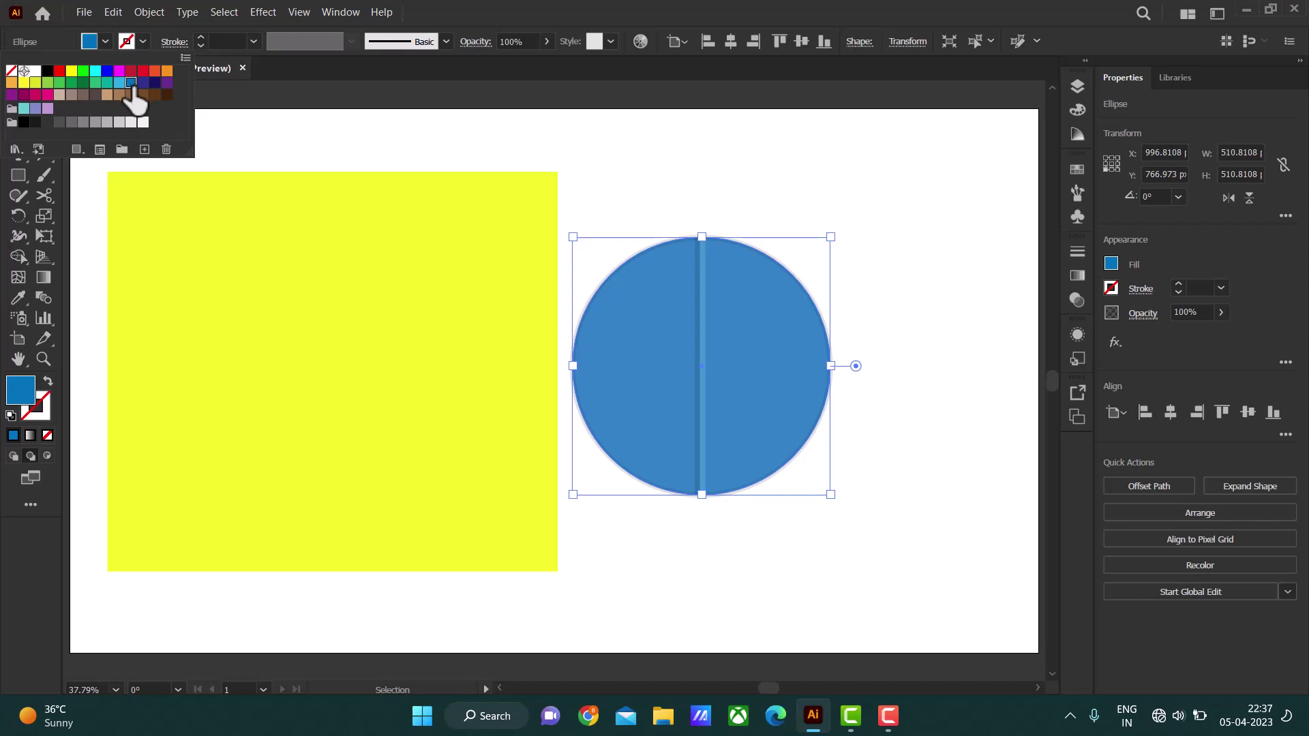
{"action": "left_click", "coordinate": [142, 83]}
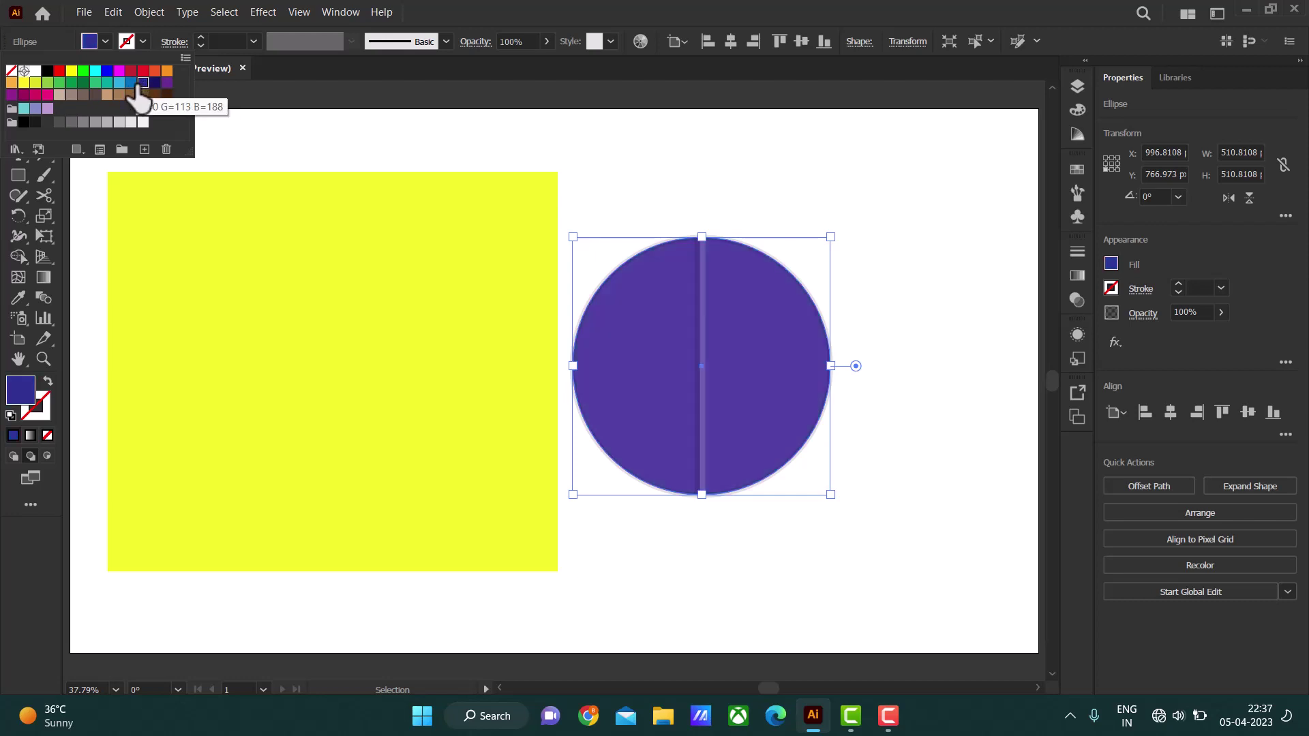
{"action": "left_click", "coordinate": [131, 83]}
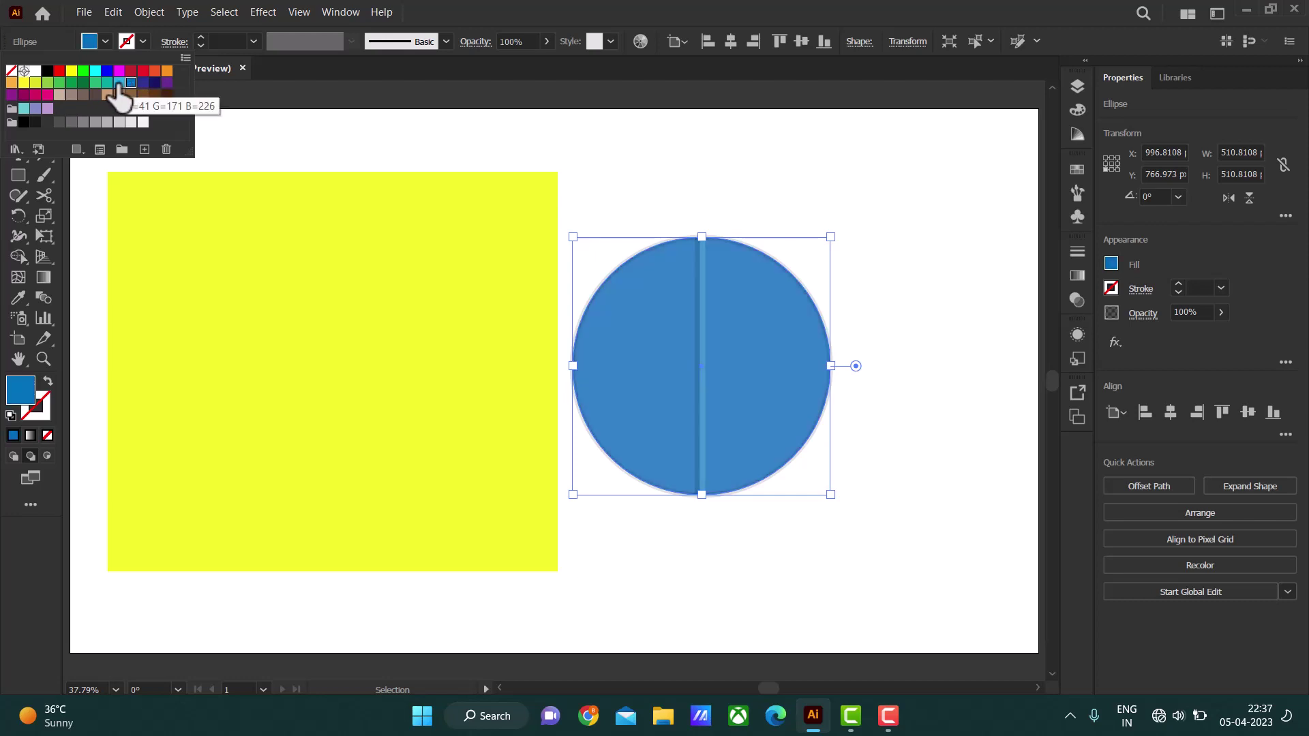
{"action": "left_click", "coordinate": [35, 83]}
{"action": "left_click", "coordinate": [59, 82]}
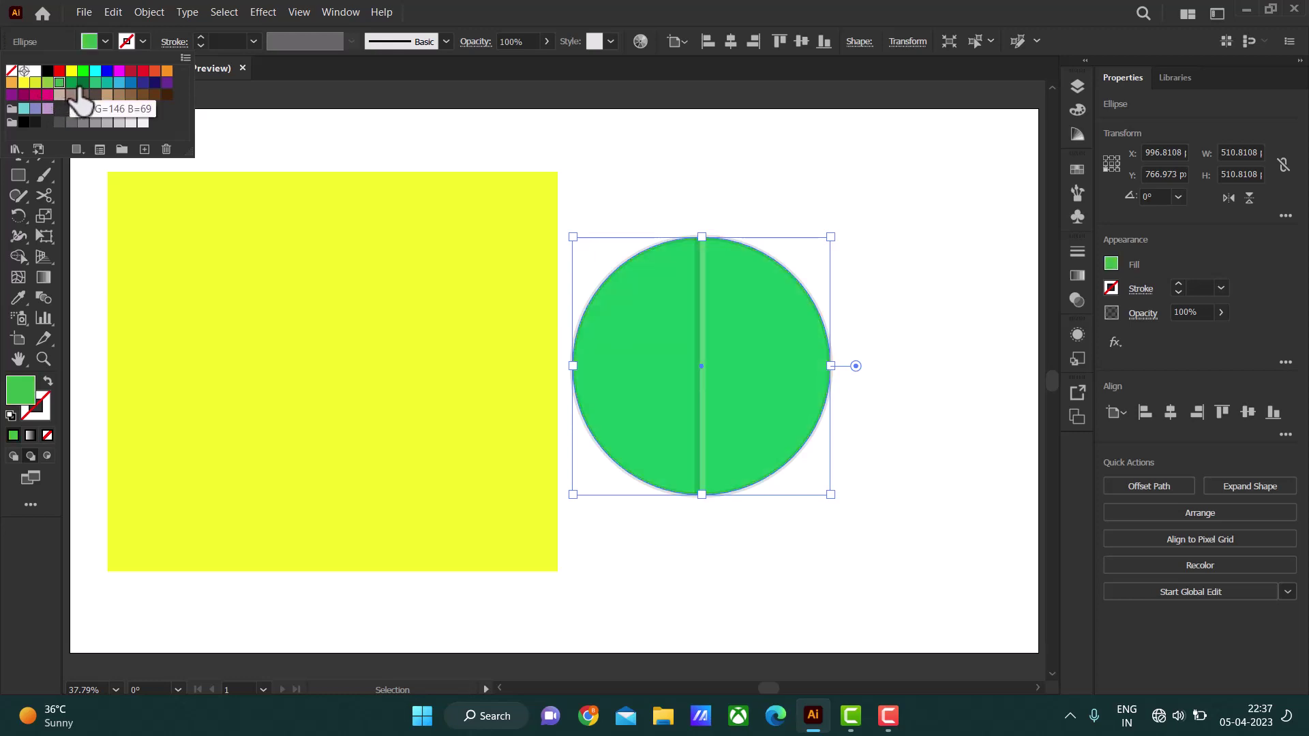
{"action": "left_click", "coordinate": [72, 83]}
{"action": "left_click", "coordinate": [120, 82]}
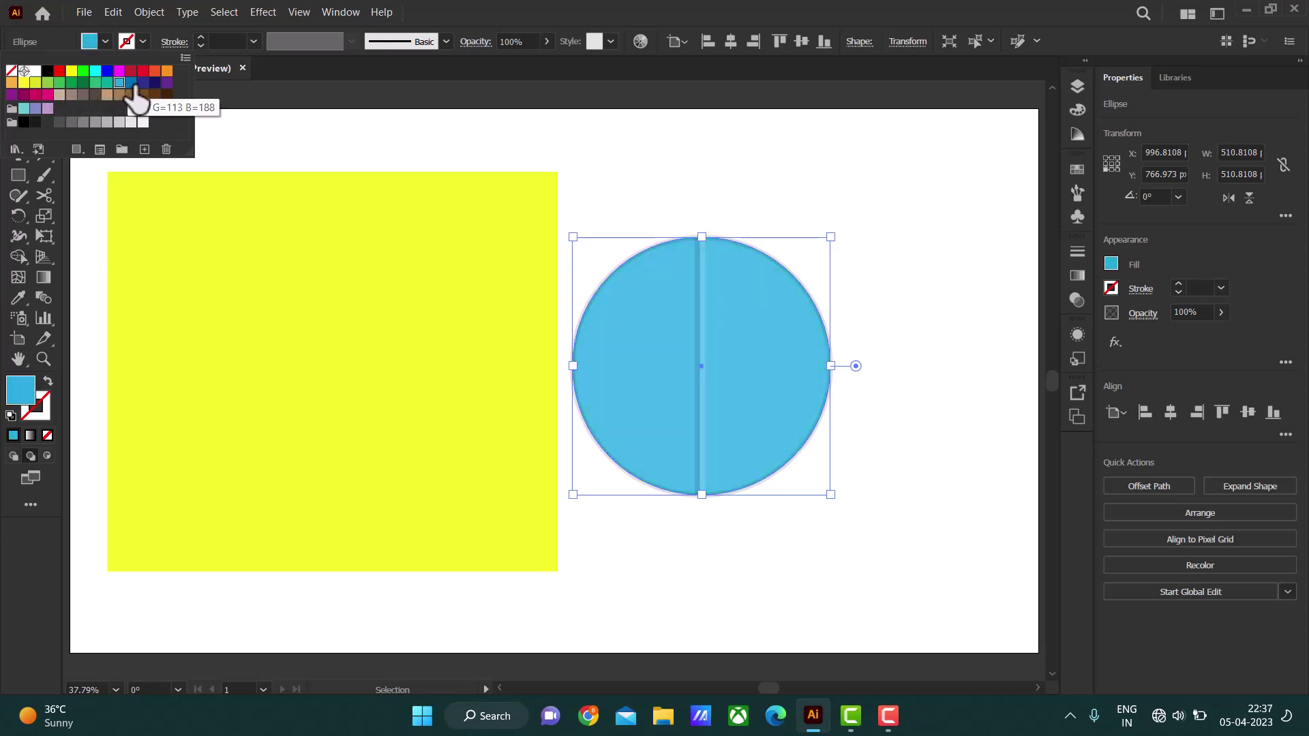
{"action": "left_click", "coordinate": [95, 71]}
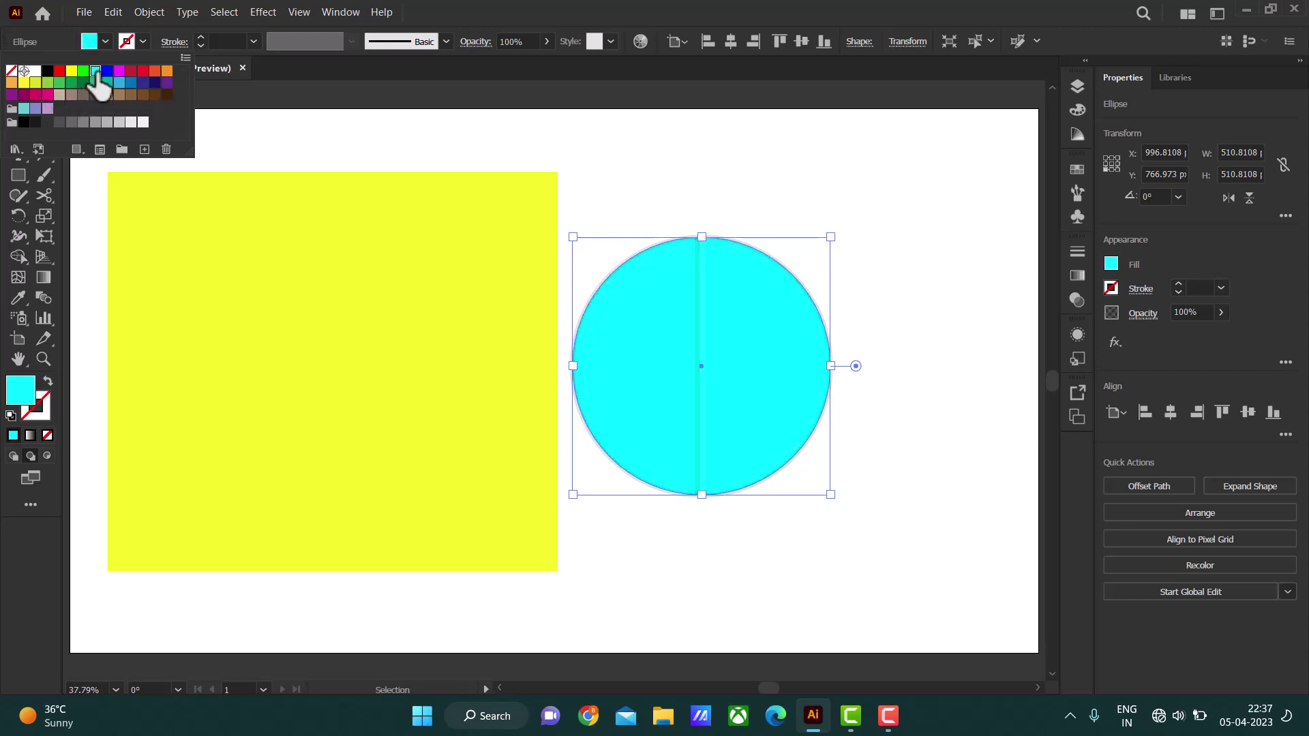
{"action": "left_click", "coordinate": [155, 71]}
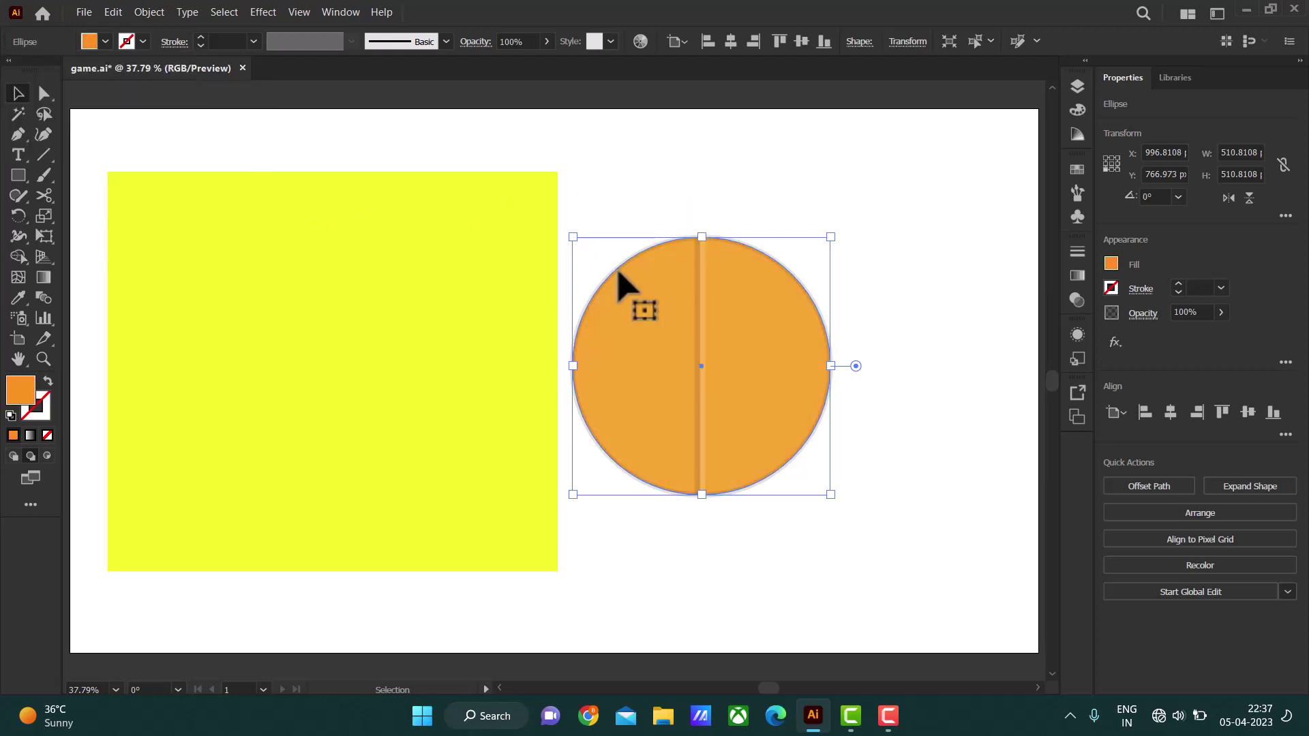
{"action": "left_click", "coordinate": [491, 301]}
Move the yellow rectangle further left
{"action": "left_click_drag", "start_coordinate": [490, 301], "coordinate": [354, 322]}
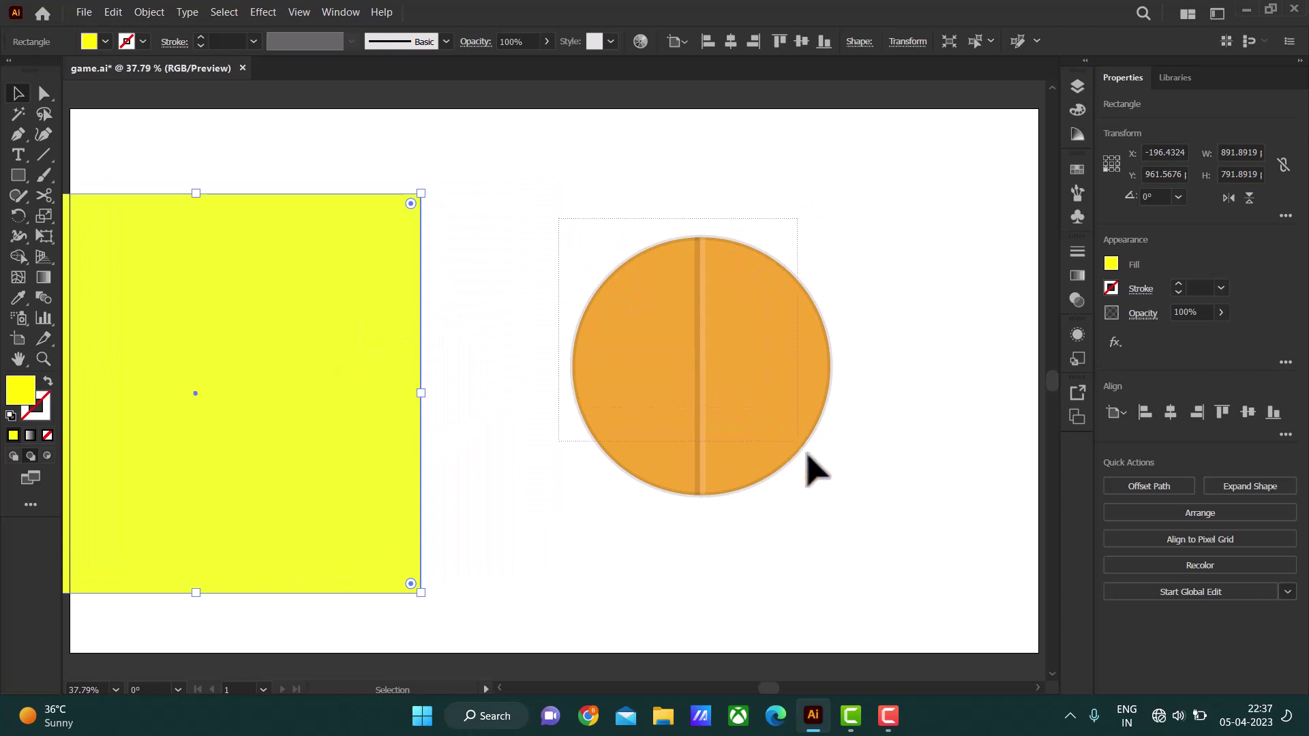
{"action": "left_click_drag", "start_coordinate": [590, 240], "coordinate": [818, 462]}
{"action": "left_click", "coordinate": [814, 208]}
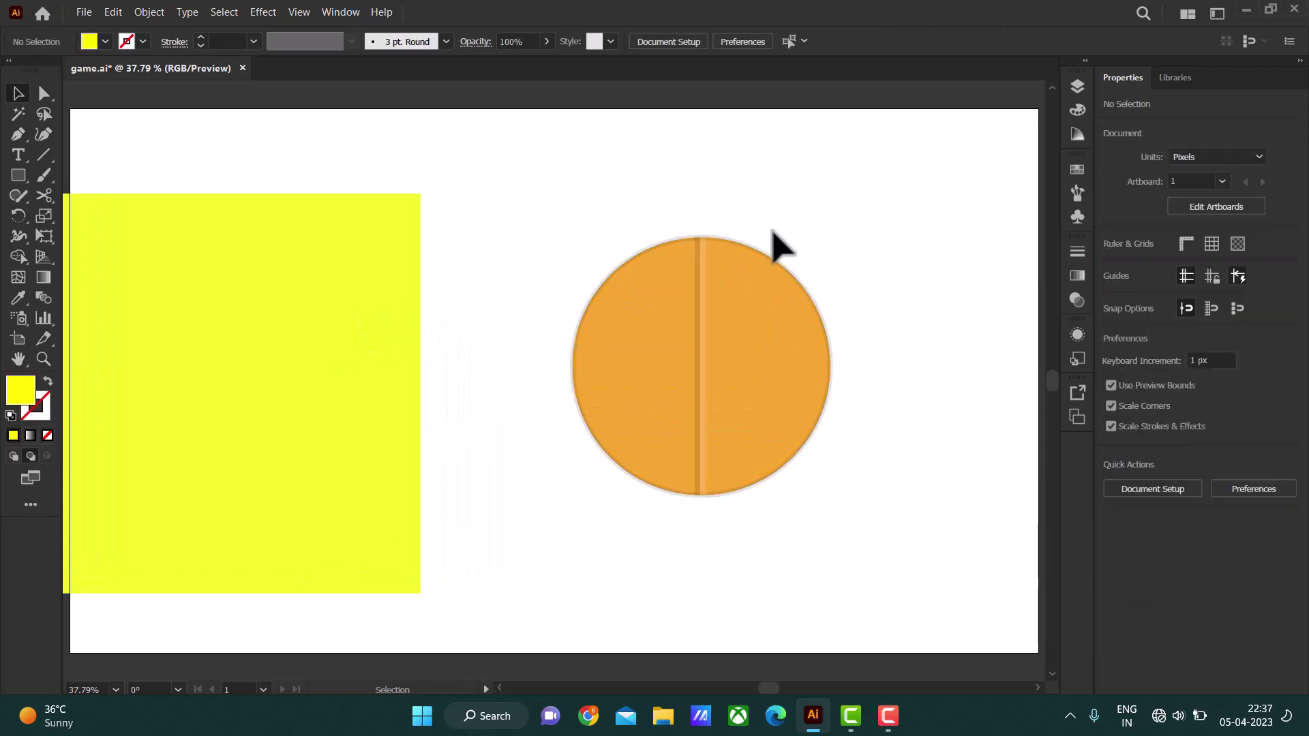
Thin the left and right circle halves' strokes from 10 pt to about 6–7 pt
{"action": "left_click", "coordinate": [627, 247]}
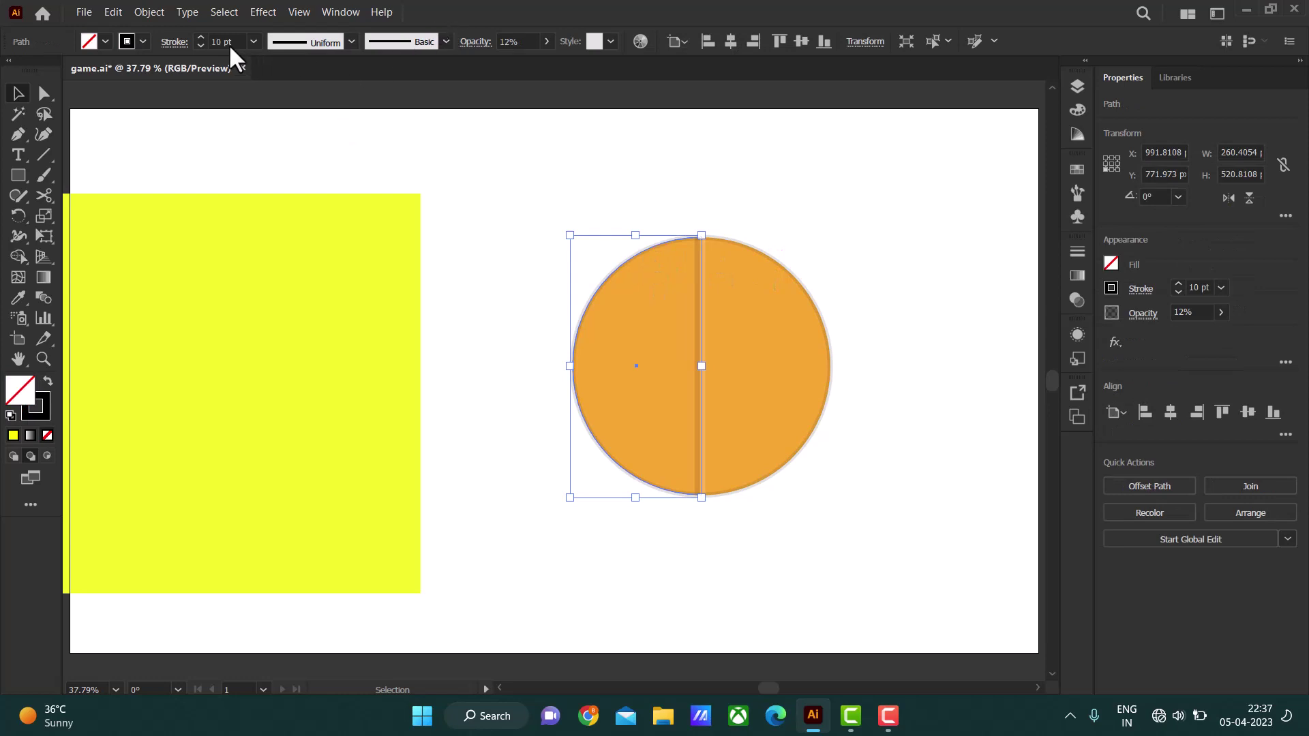
{"action": "left_click", "coordinate": [200, 46]}
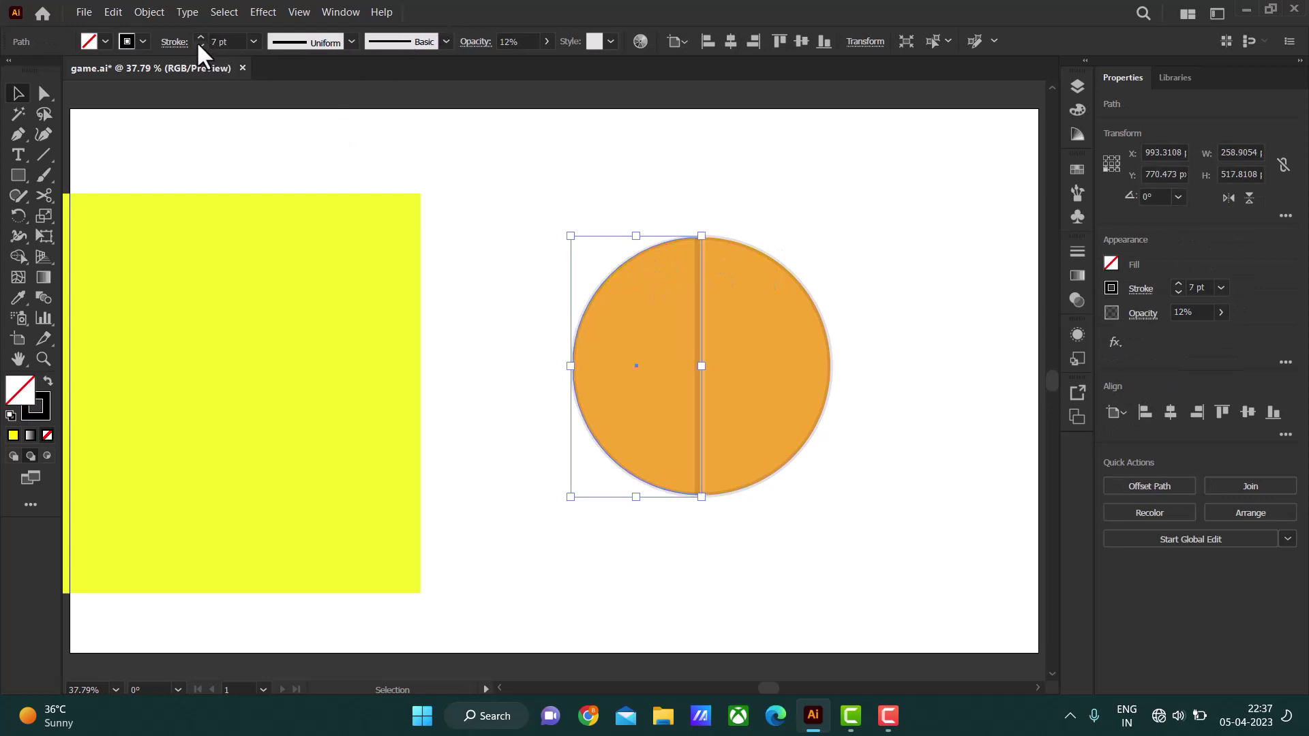
{"action": "left_click", "coordinate": [569, 176]}
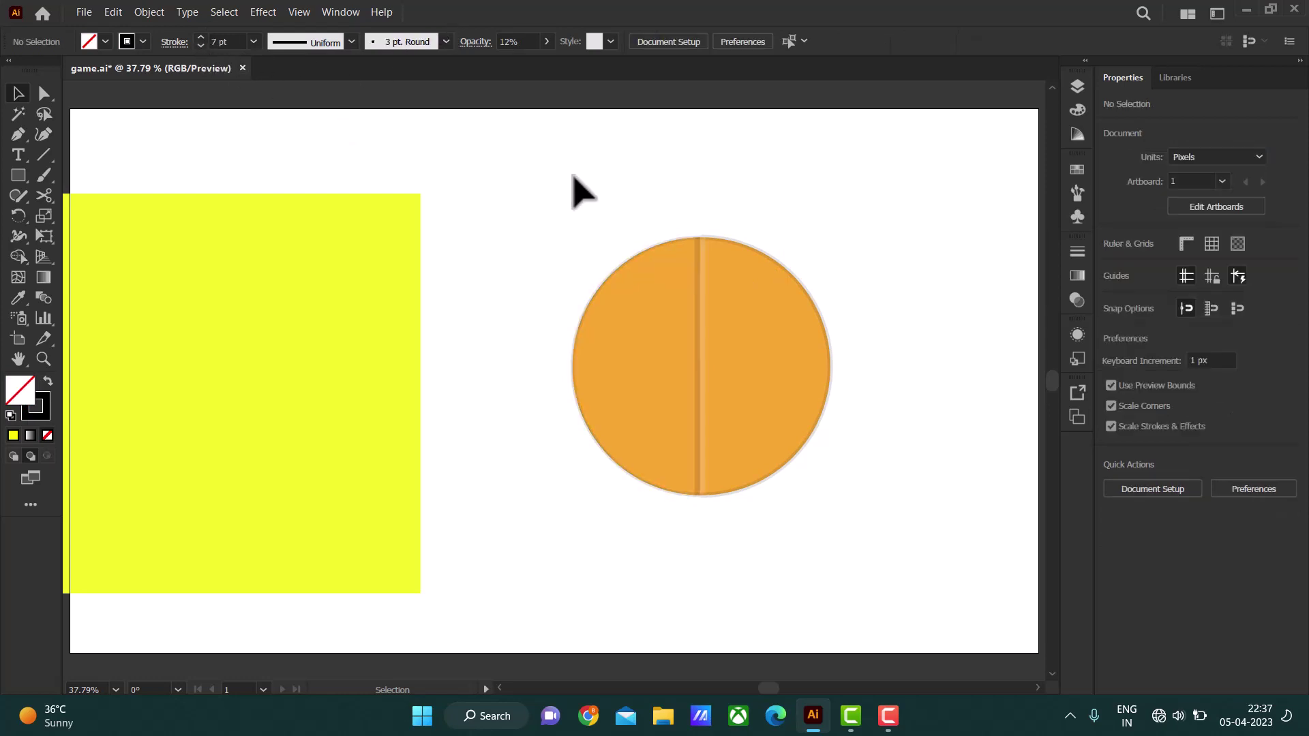
{"action": "left_click", "coordinate": [764, 253]}
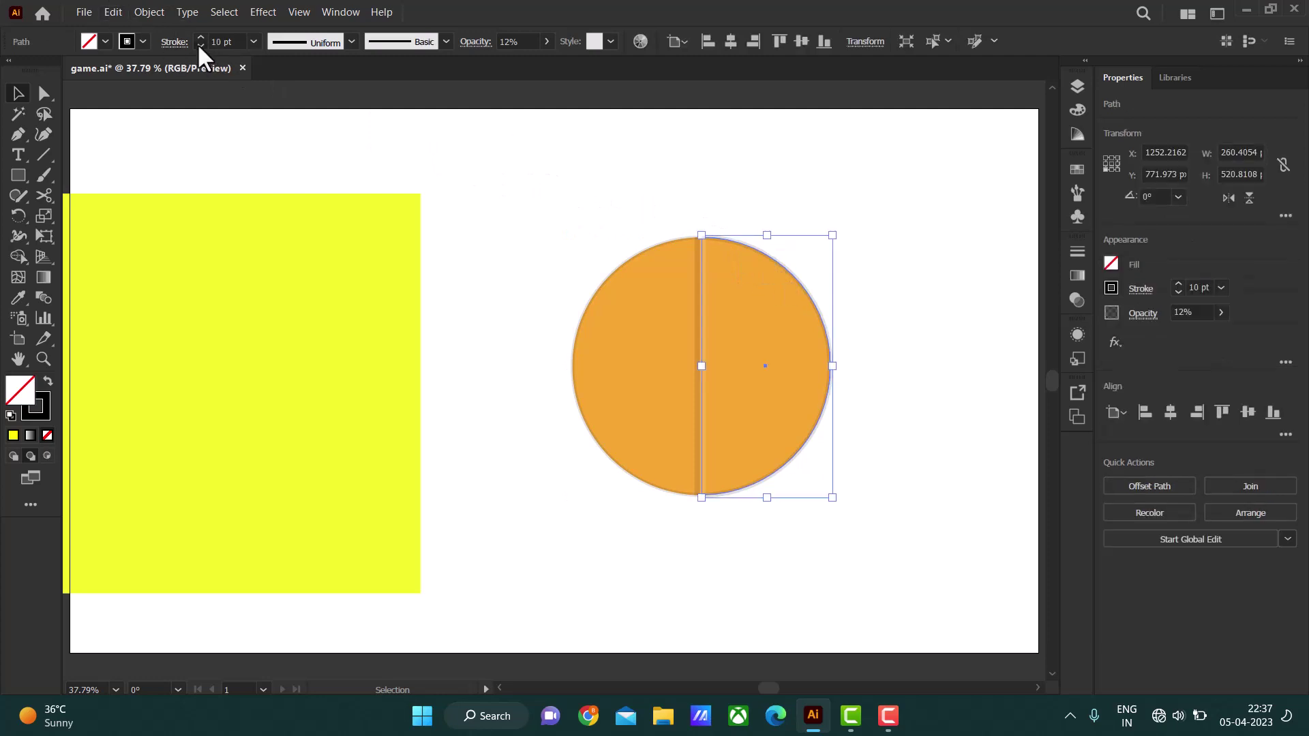
{"action": "left_click", "coordinate": [199, 44]}
{"action": "left_click", "coordinate": [198, 45]}
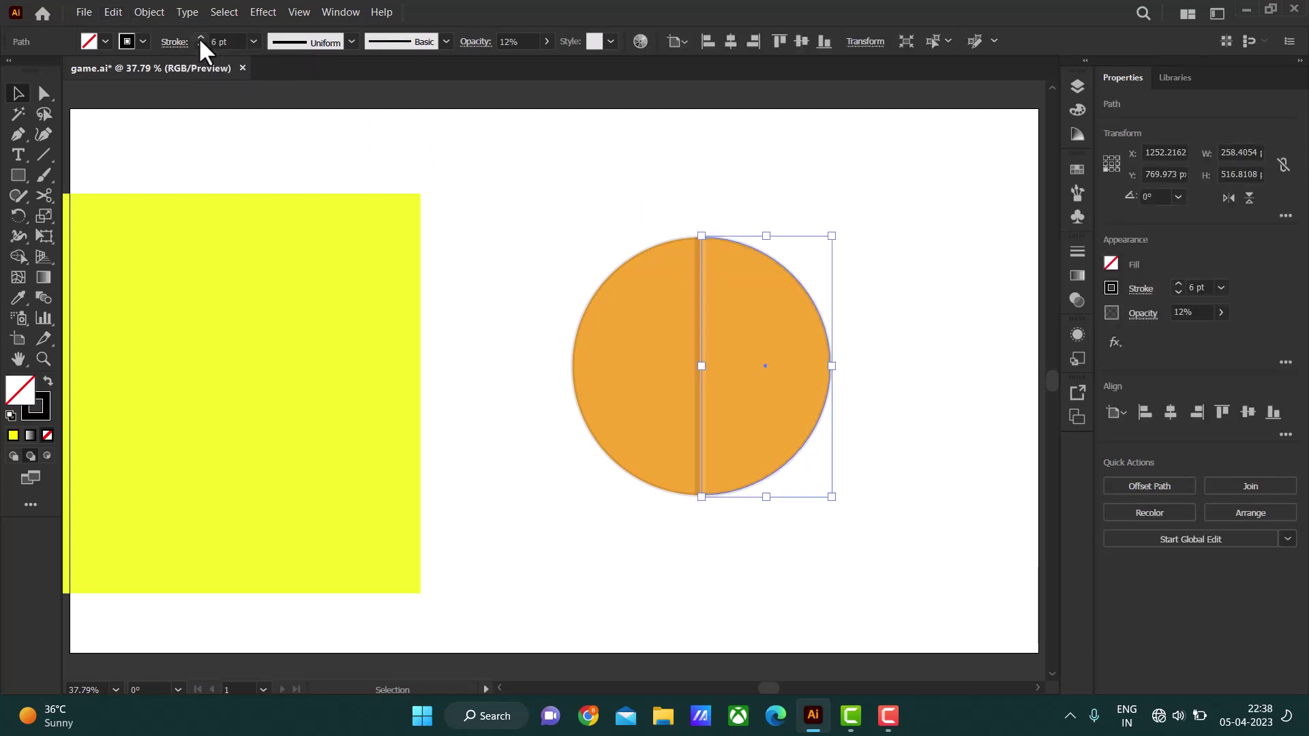
{"action": "left_click", "coordinate": [745, 175]}
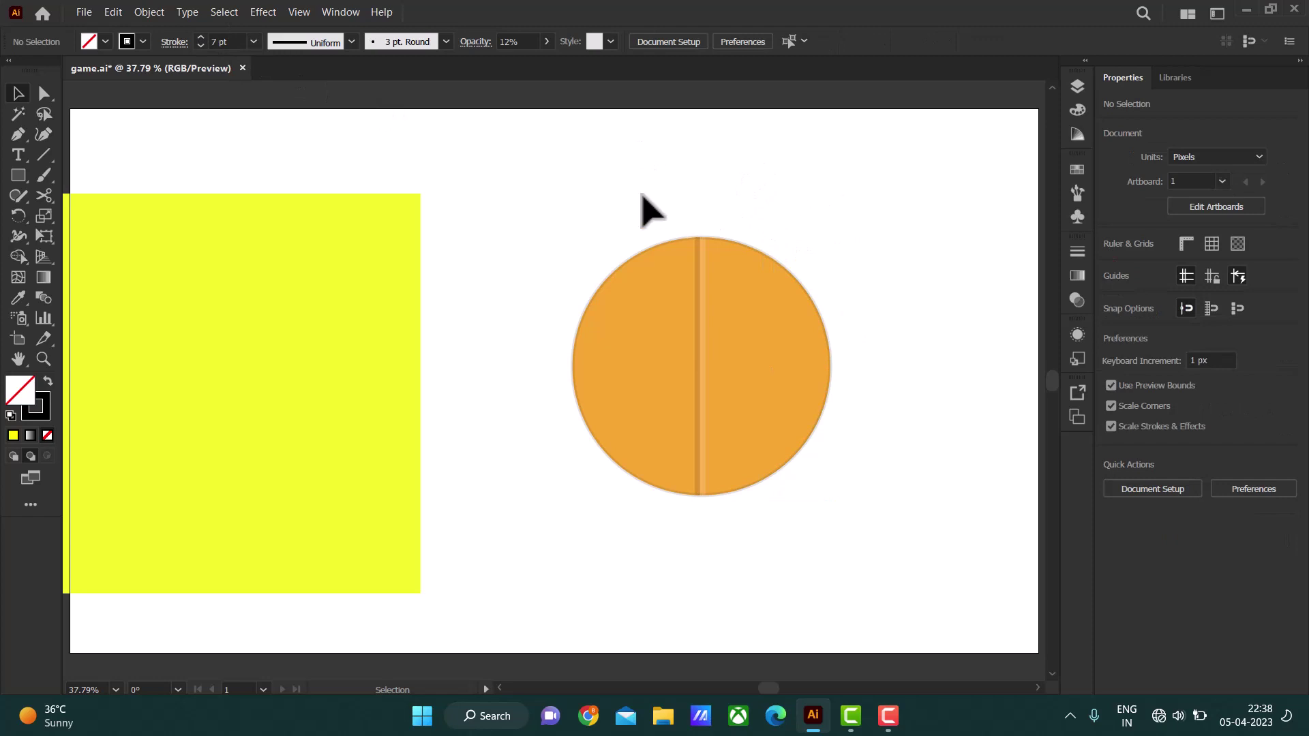
{"action": "left_click_drag", "start_coordinate": [642, 195], "coordinate": [807, 488]}
Group the two orange halves and scale the group to about half size
{"action": "left_click", "coordinate": [148, 13]}
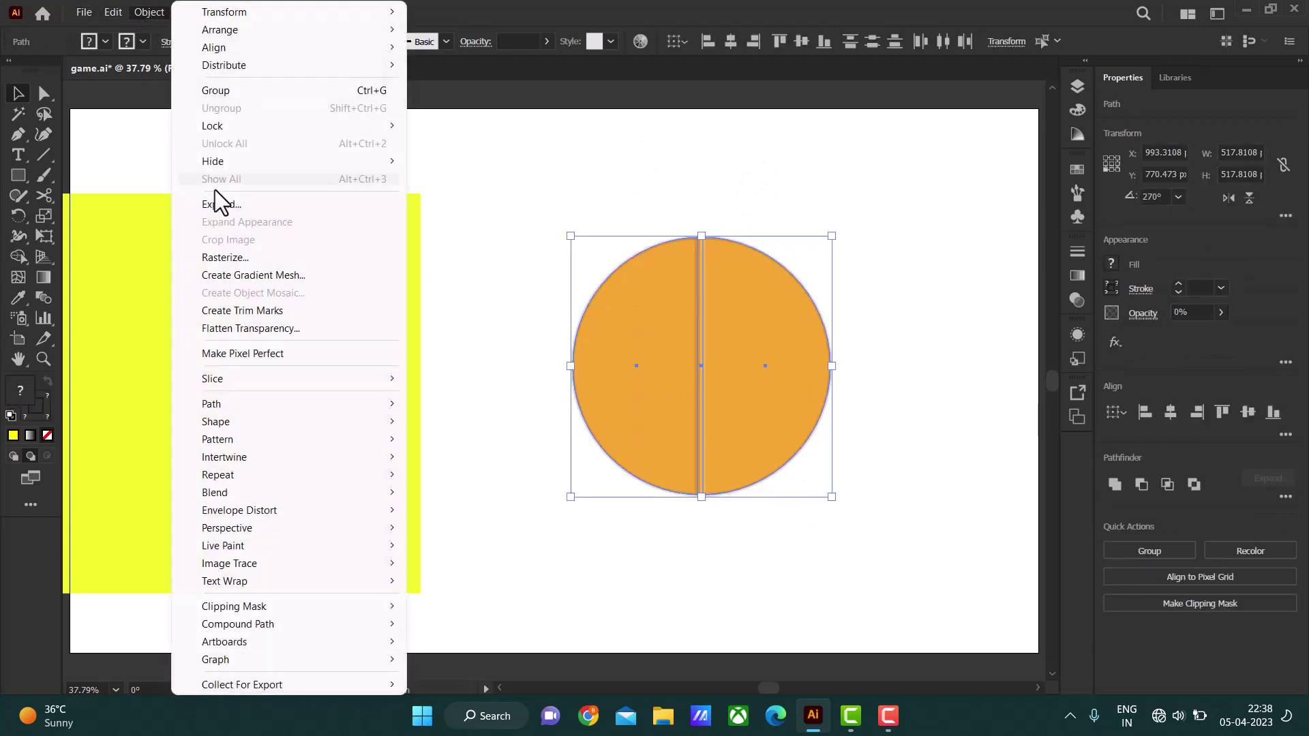
{"action": "left_click", "coordinate": [216, 91]}
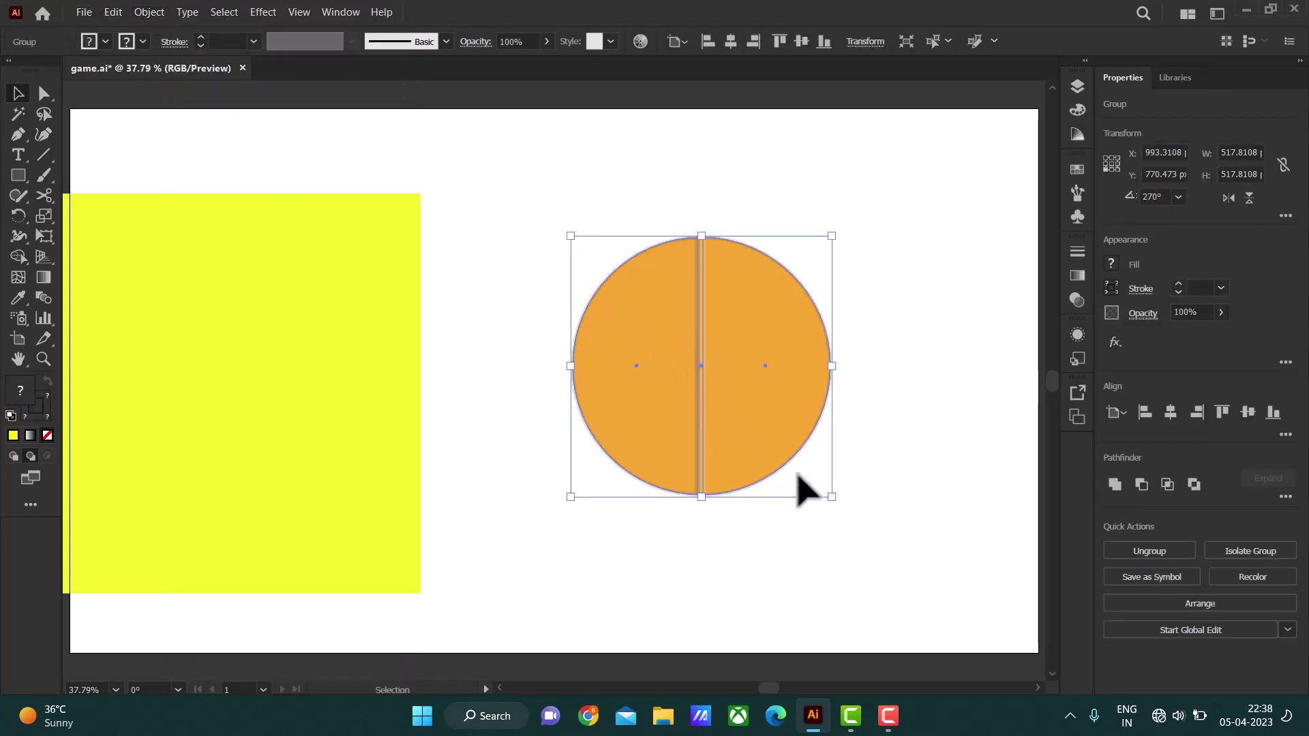
{"action": "left_click_drag", "start_coordinate": [832, 497], "coordinate": [697, 361]}
{"action": "left_click", "coordinate": [702, 423]}
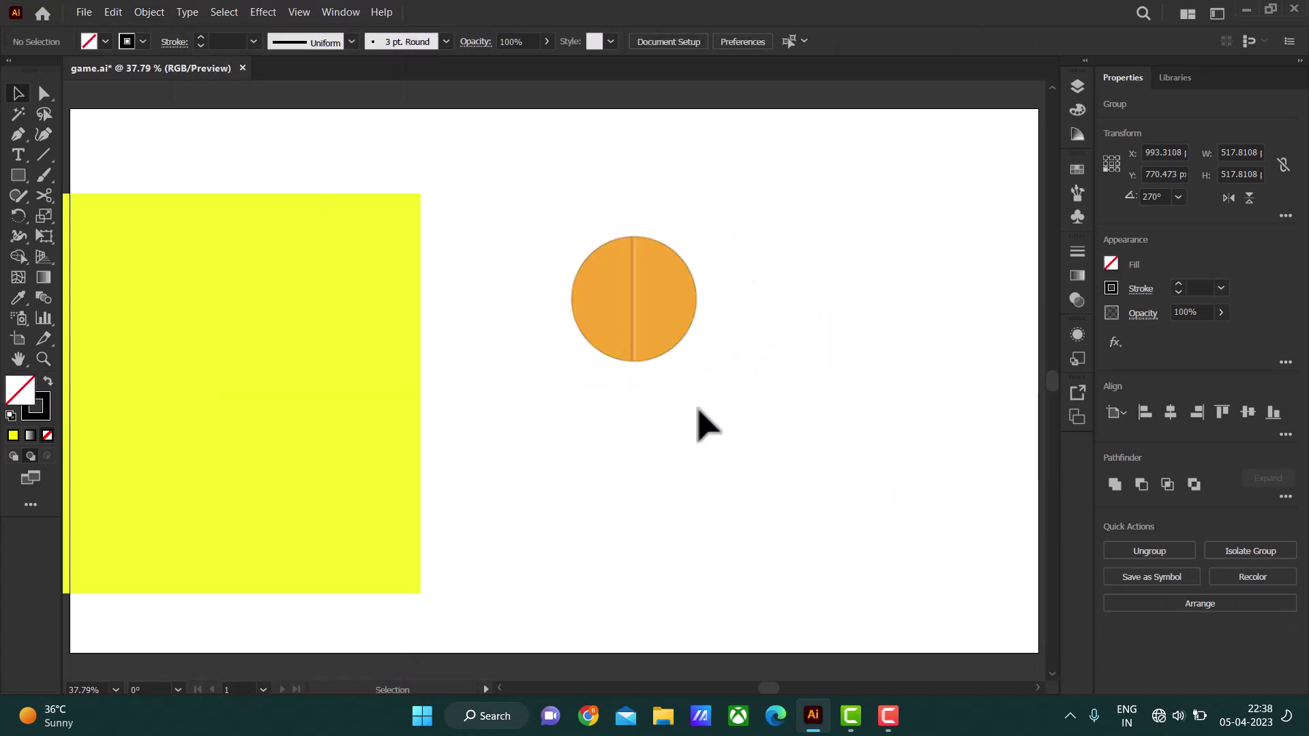
Move the pill to the artboard's upper right and slide the yellow rectangle further left
{"action": "left_click_drag", "start_coordinate": [641, 328], "coordinate": [894, 269]}
{"action": "left_click", "coordinate": [822, 406]}
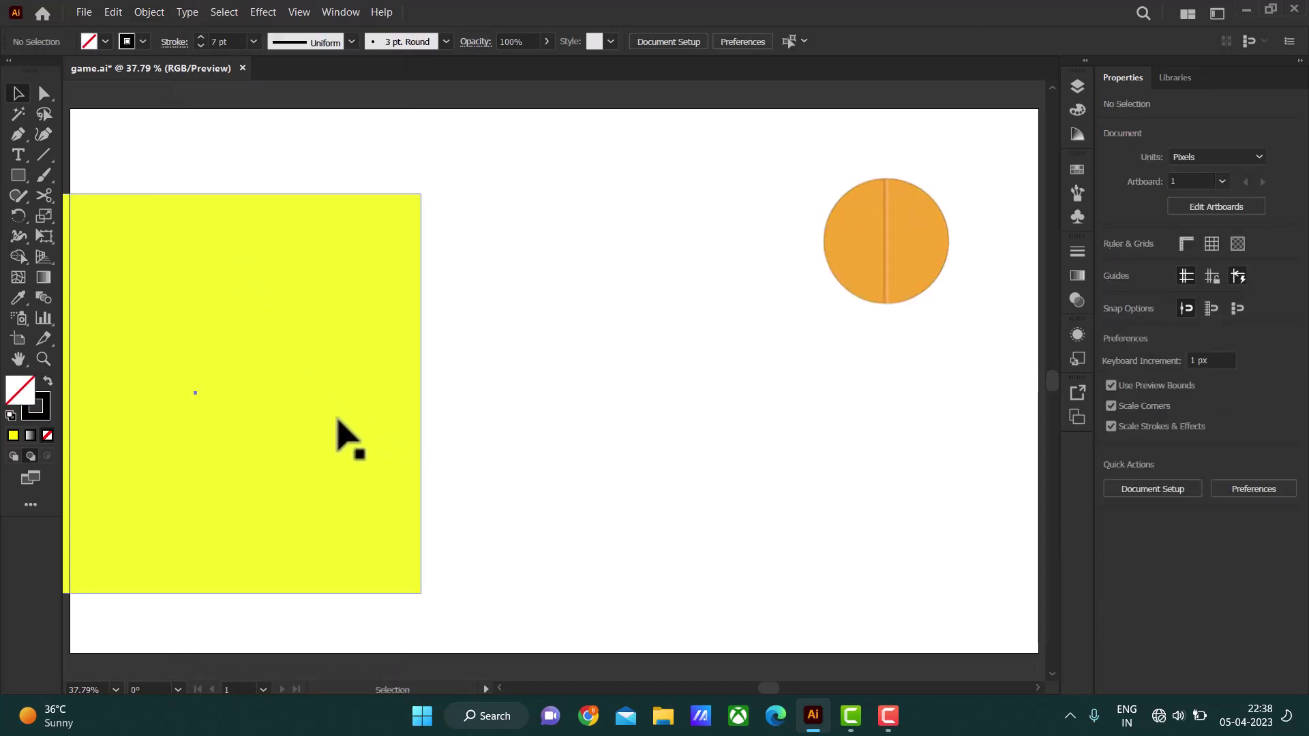
{"action": "left_click_drag", "start_coordinate": [347, 437], "coordinate": [181, 429]}
Draw a tall rectangle left of the orange circle and round its corners
{"action": "left_click", "coordinate": [18, 174]}
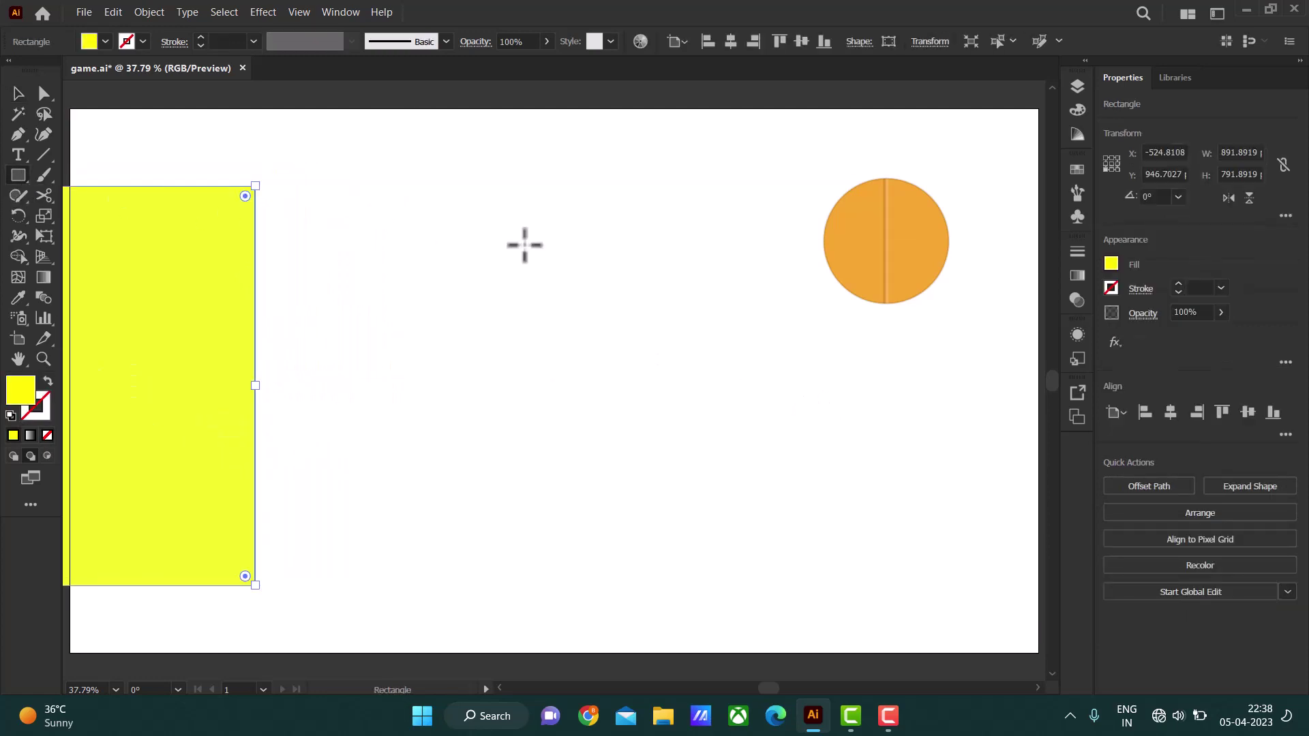
{"action": "mouse_move", "coordinate": [489, 212]}
{"action": "left_mouse_down"}
{"action": "mouse_move", "coordinate": [672, 540]}
{"action": "mouse_move", "coordinate": [654, 544]}
{"action": "left_mouse_up"}
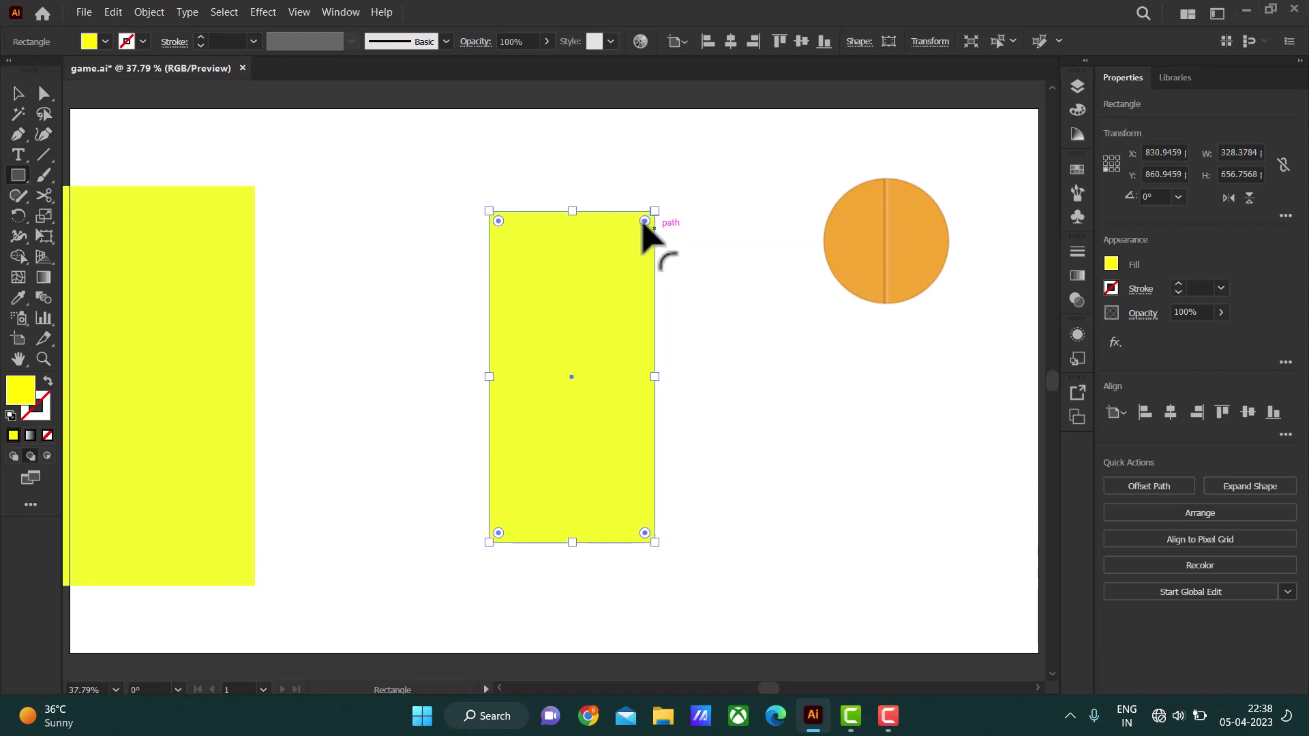
{"action": "mouse_move", "coordinate": [643, 221]}
{"action": "left_mouse_down"}
{"action": "mouse_move", "coordinate": [636, 253]}
{"action": "mouse_move", "coordinate": [618, 256]}
{"action": "left_mouse_up"}
Fill the rounded rectangle with a very light grey
{"action": "left_click", "coordinate": [89, 41]}
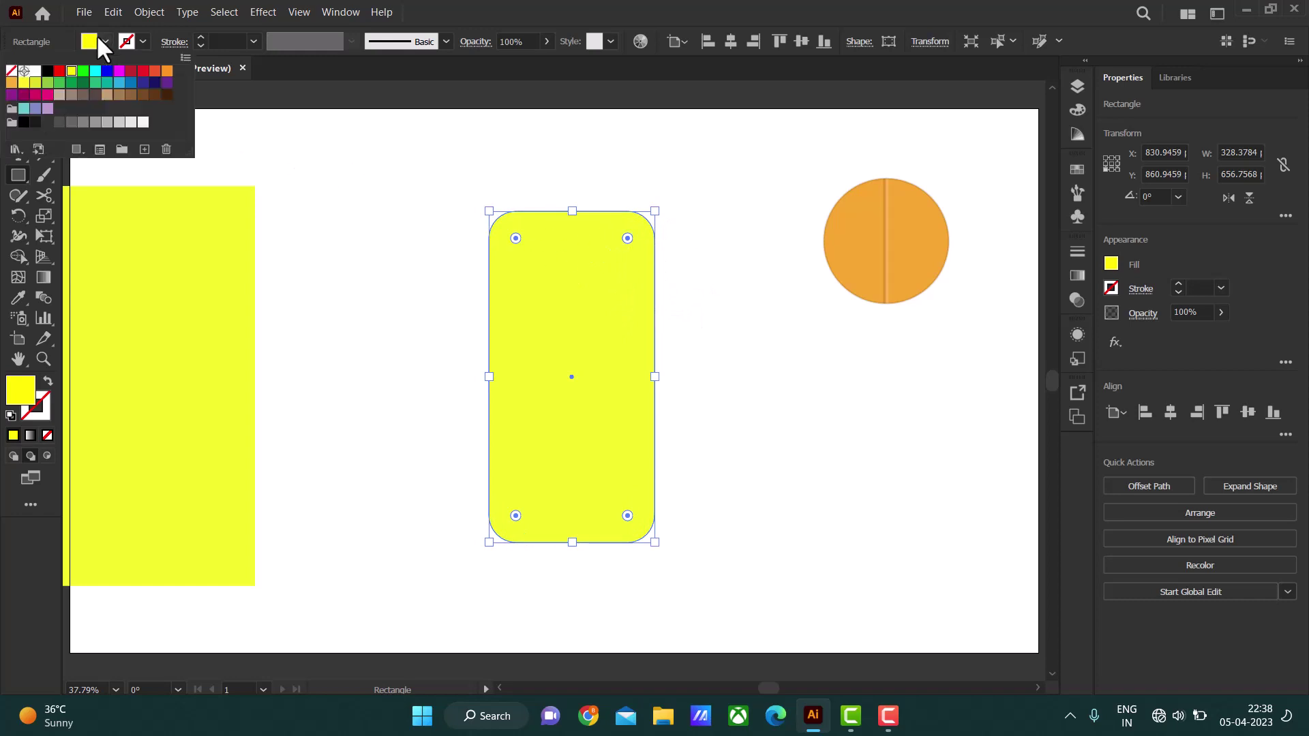
{"action": "left_click", "coordinate": [94, 122]}
{"action": "left_click", "coordinate": [107, 122]}
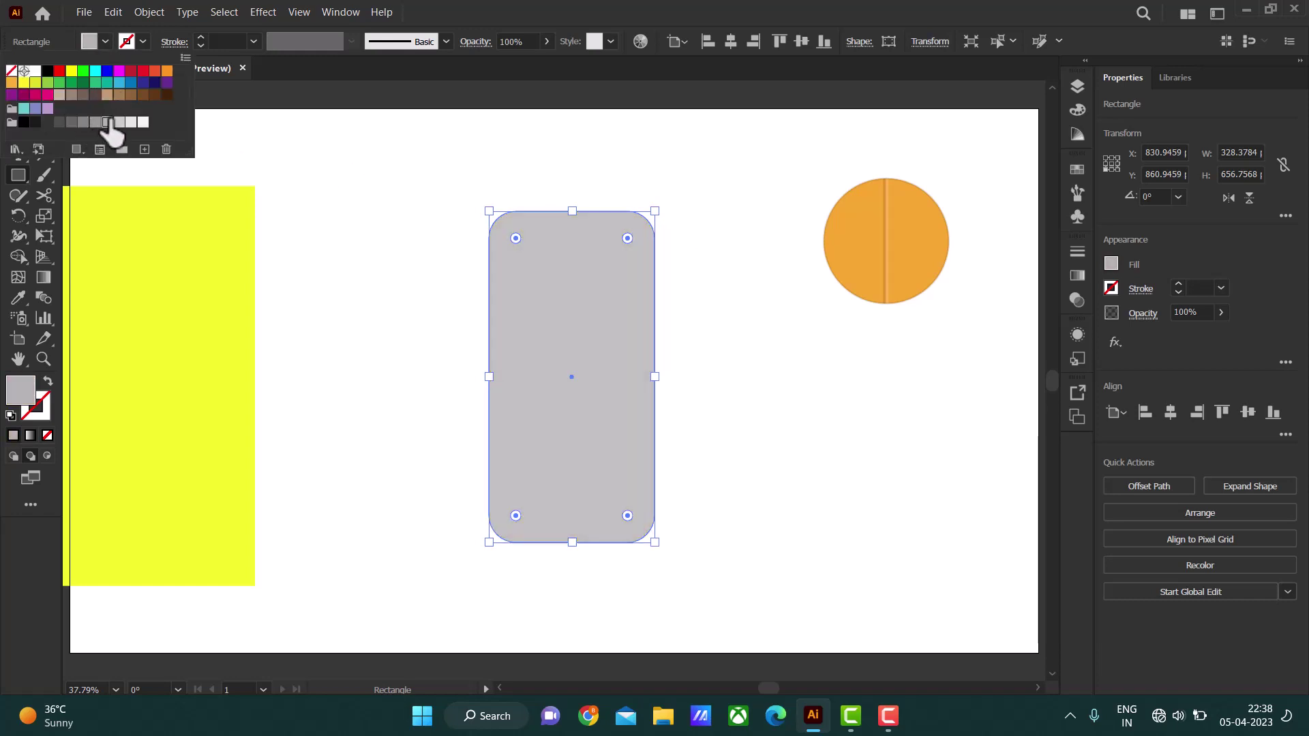
{"action": "left_click", "coordinate": [119, 122]}
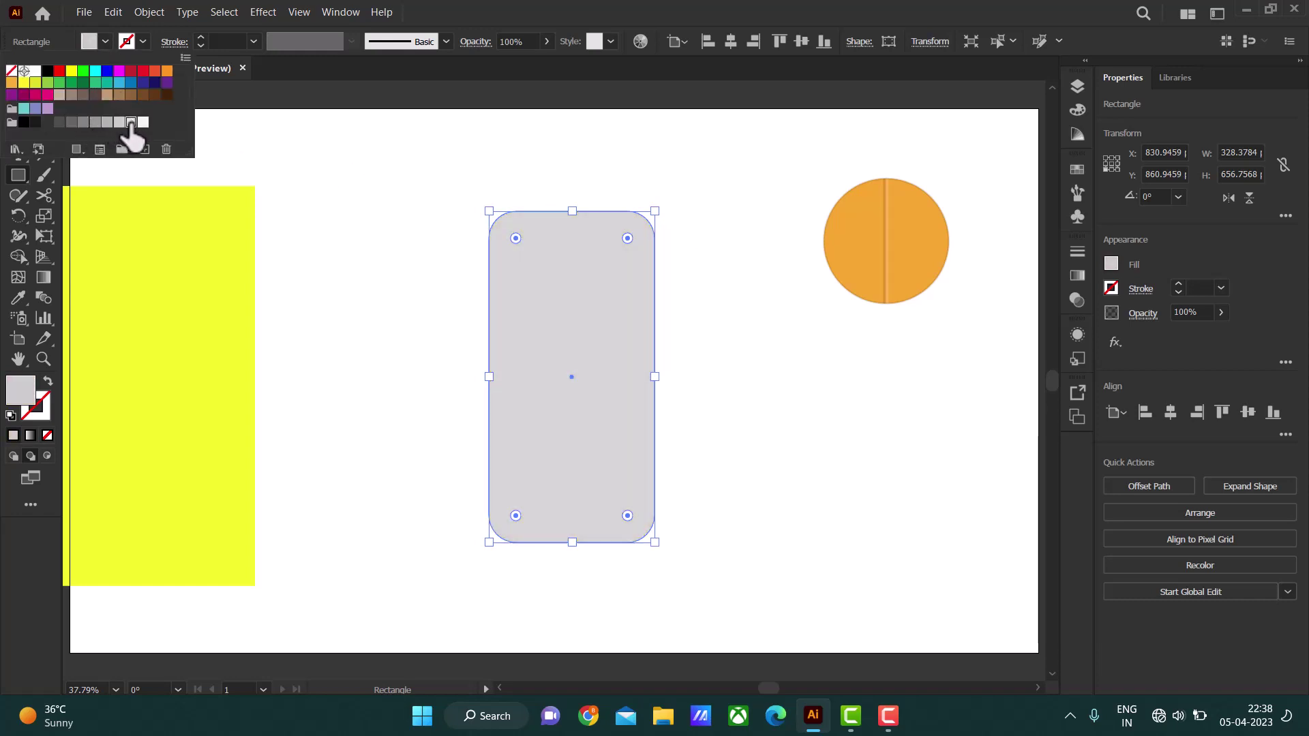
{"action": "left_click", "coordinate": [131, 123]}
{"action": "left_click", "coordinate": [280, 175]}
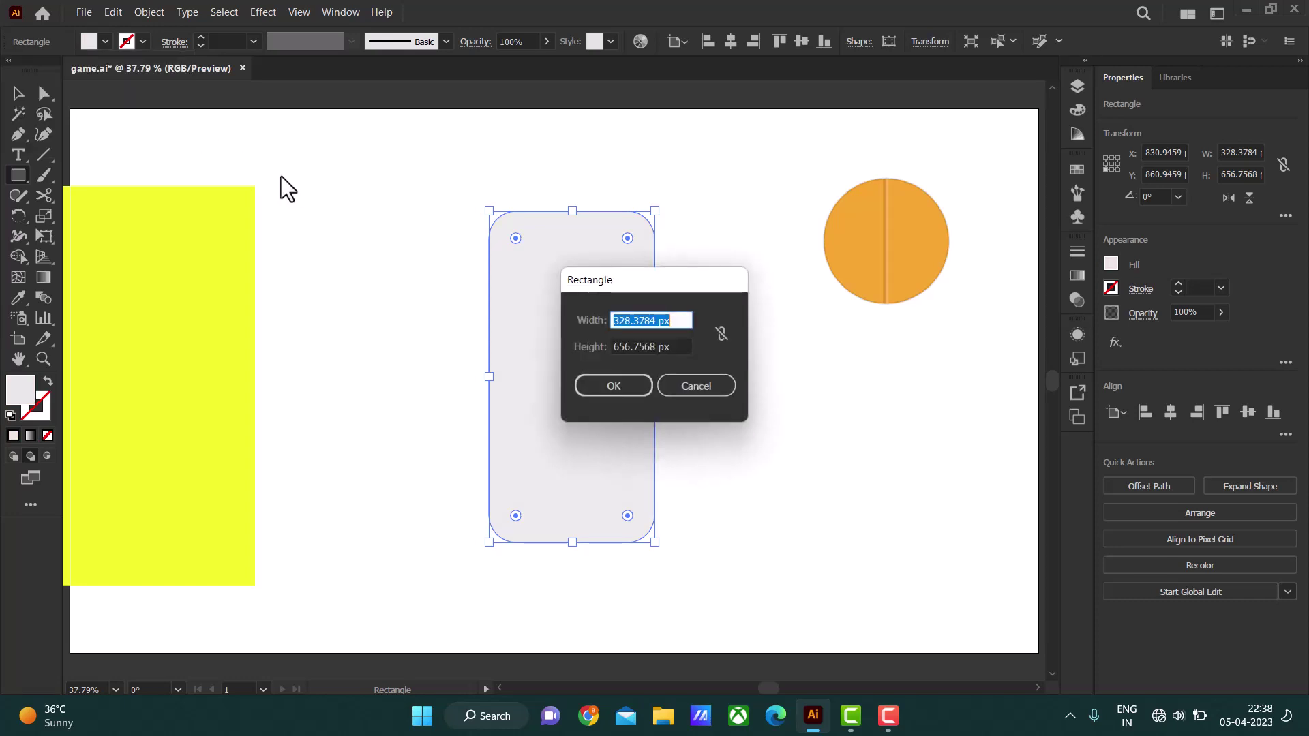
{"action": "left_click", "coordinate": [697, 394]}
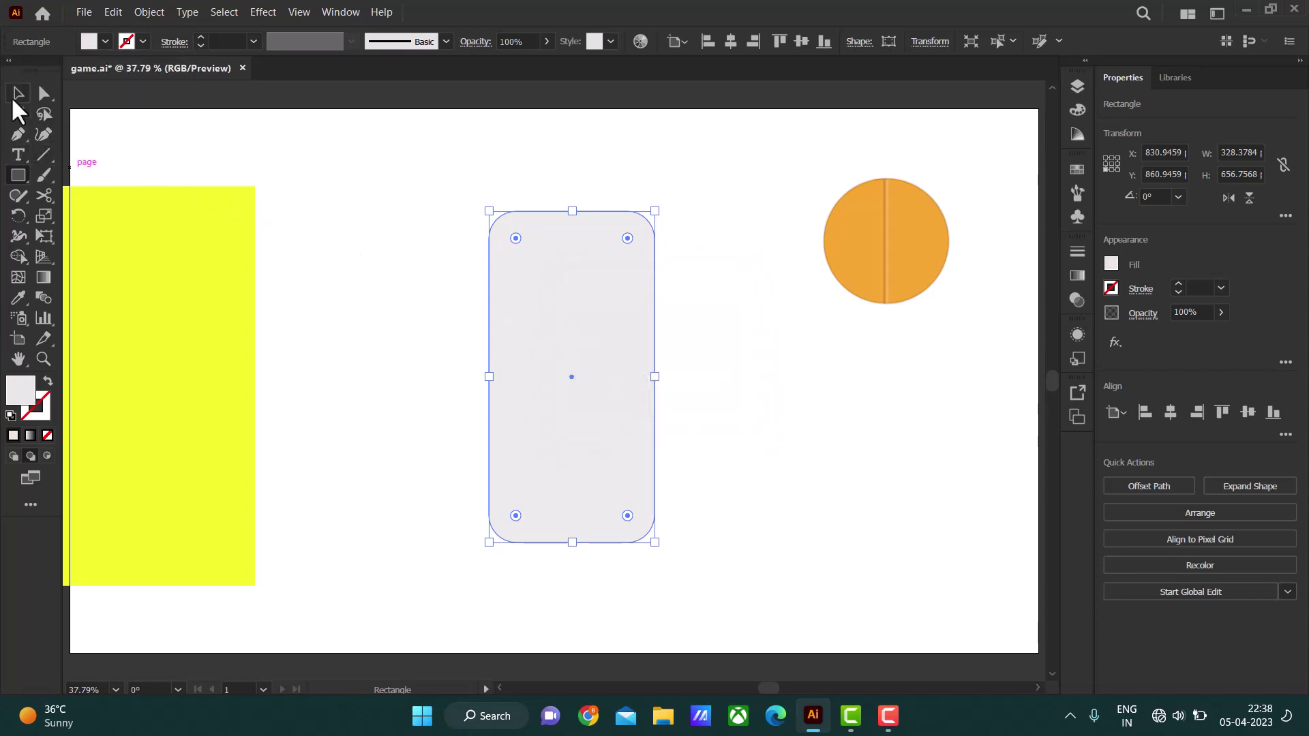
Move the rounded rectangle up-left and enlarge it to about 386 × 780 px, bottom-aligned with the yellow block
{"action": "left_click", "coordinate": [18, 96]}
{"action": "left_click", "coordinate": [757, 252]}
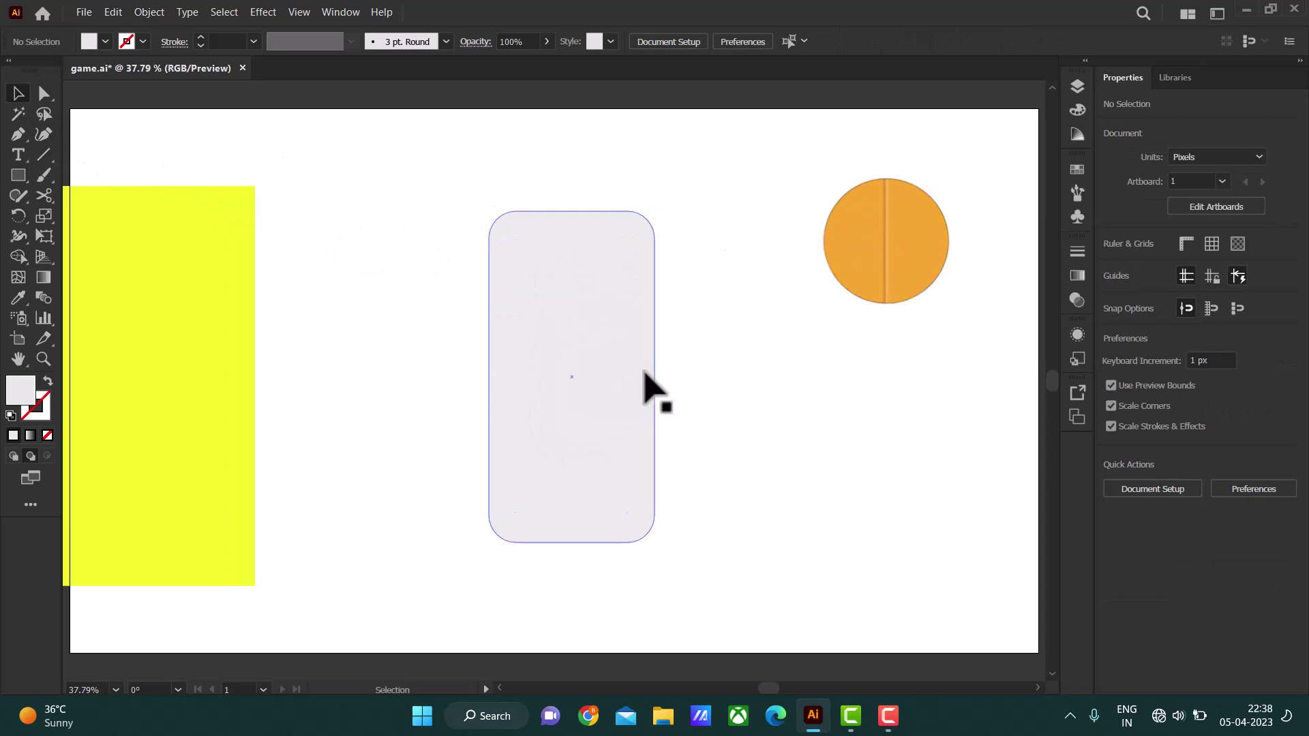
{"action": "left_click_drag", "start_coordinate": [645, 385], "coordinate": [578, 379]}
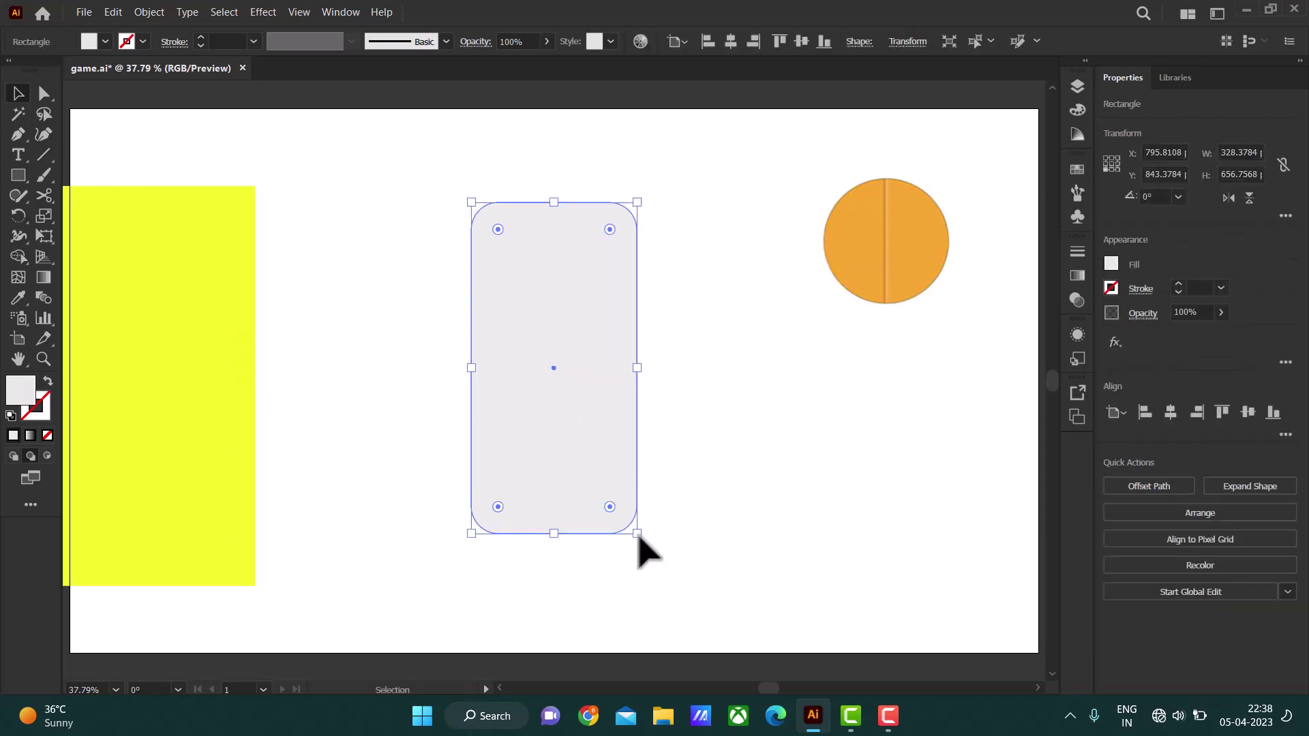
{"action": "mouse_move", "coordinate": [637, 534]}
{"action": "left_mouse_down"}
{"action": "mouse_move", "coordinate": [666, 594]}
{"action": "mouse_move", "coordinate": [579, 490]}
{"action": "left_mouse_up"}
{"action": "left_click", "coordinate": [713, 482]}
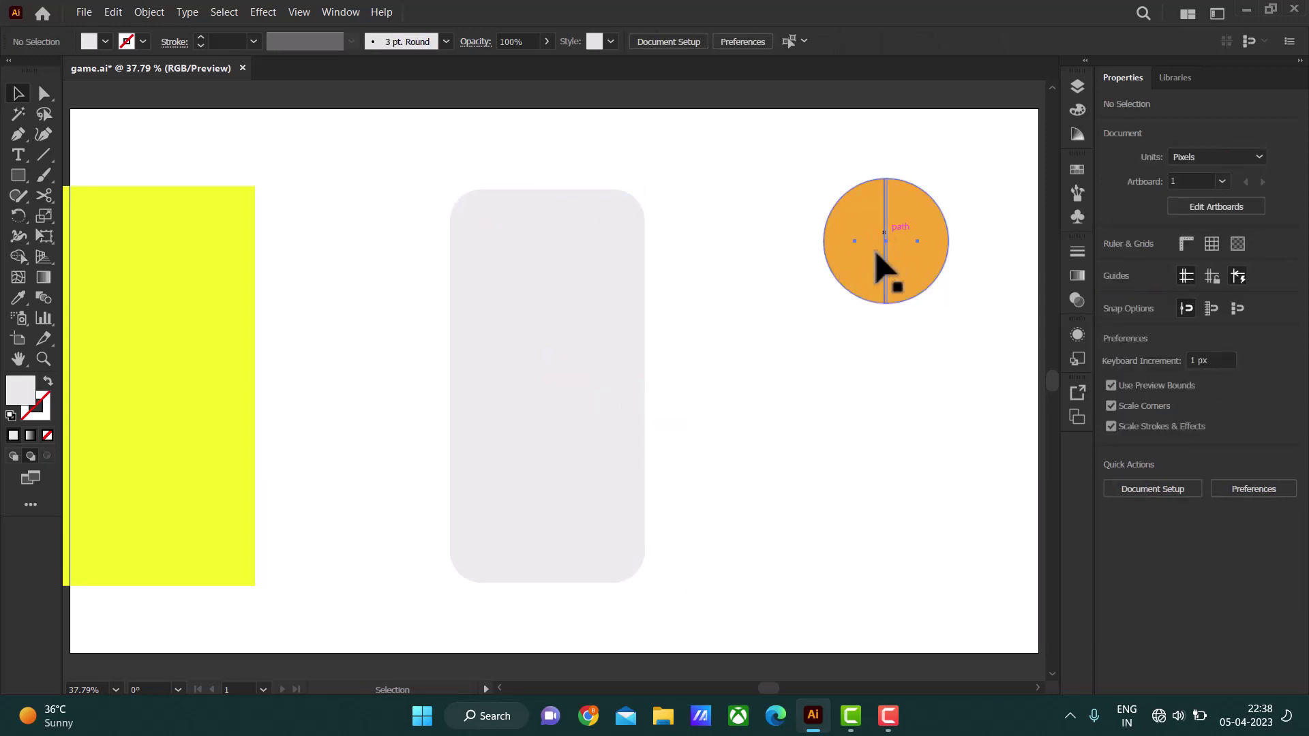
Move the orange circle onto the tray, shrink it to pill size and copy it alongside
{"action": "left_click_drag", "start_coordinate": [878, 266], "coordinate": [544, 267]}
{"action": "mouse_move", "coordinate": [591, 326]}
{"action": "left_mouse_down"}
{"action": "mouse_move", "coordinate": [517, 254]}
{"action": "mouse_move", "coordinate": [497, 263]}
{"action": "mouse_move", "coordinate": [578, 257]}
{"action": "left_mouse_up"}
{"action": "left_click", "coordinate": [731, 298]}
{"action": "left_click", "coordinate": [702, 252]}
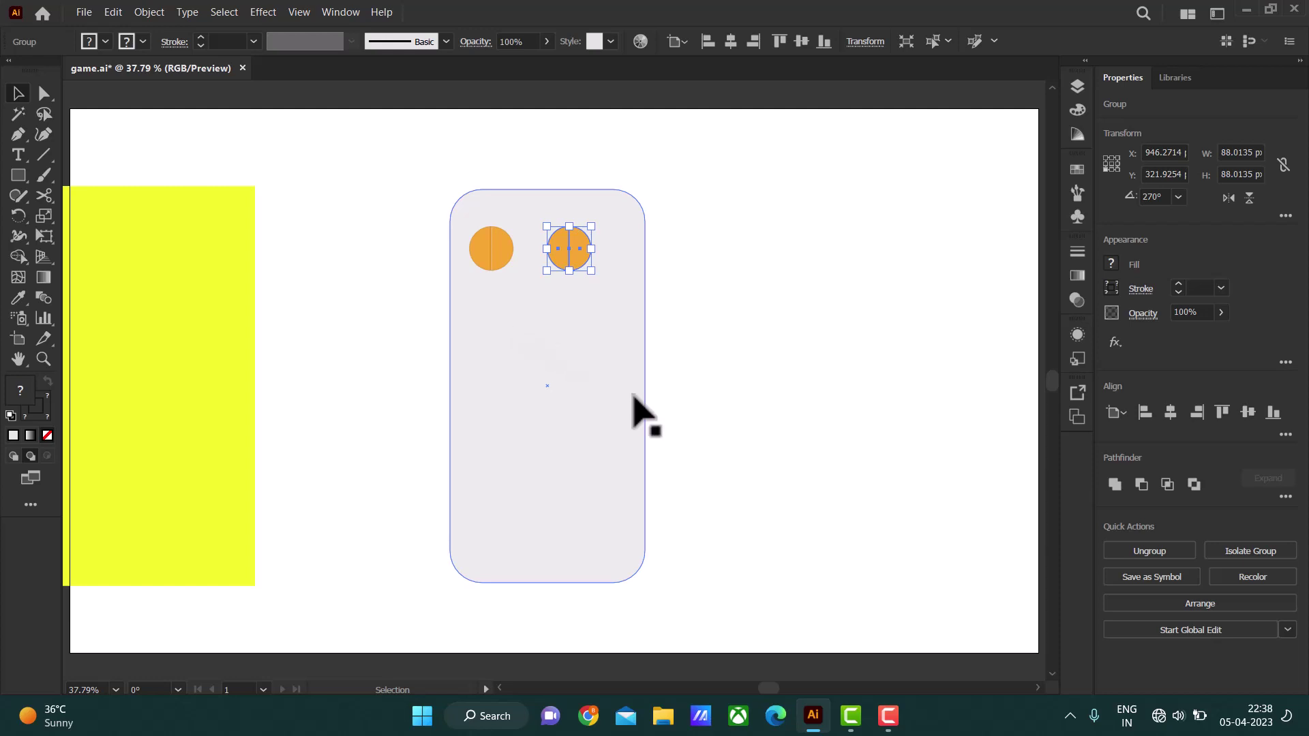
Shrink the grey tray to fit snugly around the two pills
{"action": "left_click", "coordinate": [613, 536]}
{"action": "left_click_drag", "start_coordinate": [646, 583], "coordinate": [620, 534]}
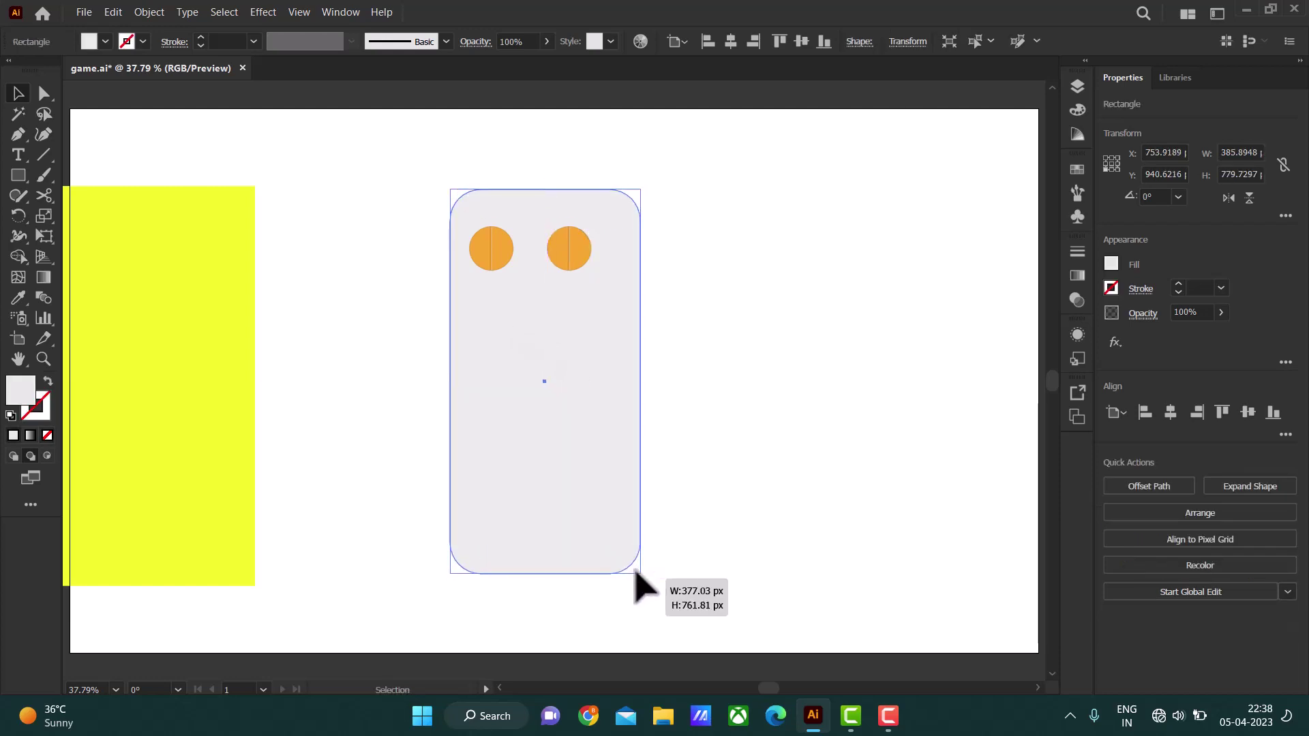
{"action": "left_click", "coordinate": [681, 458]}
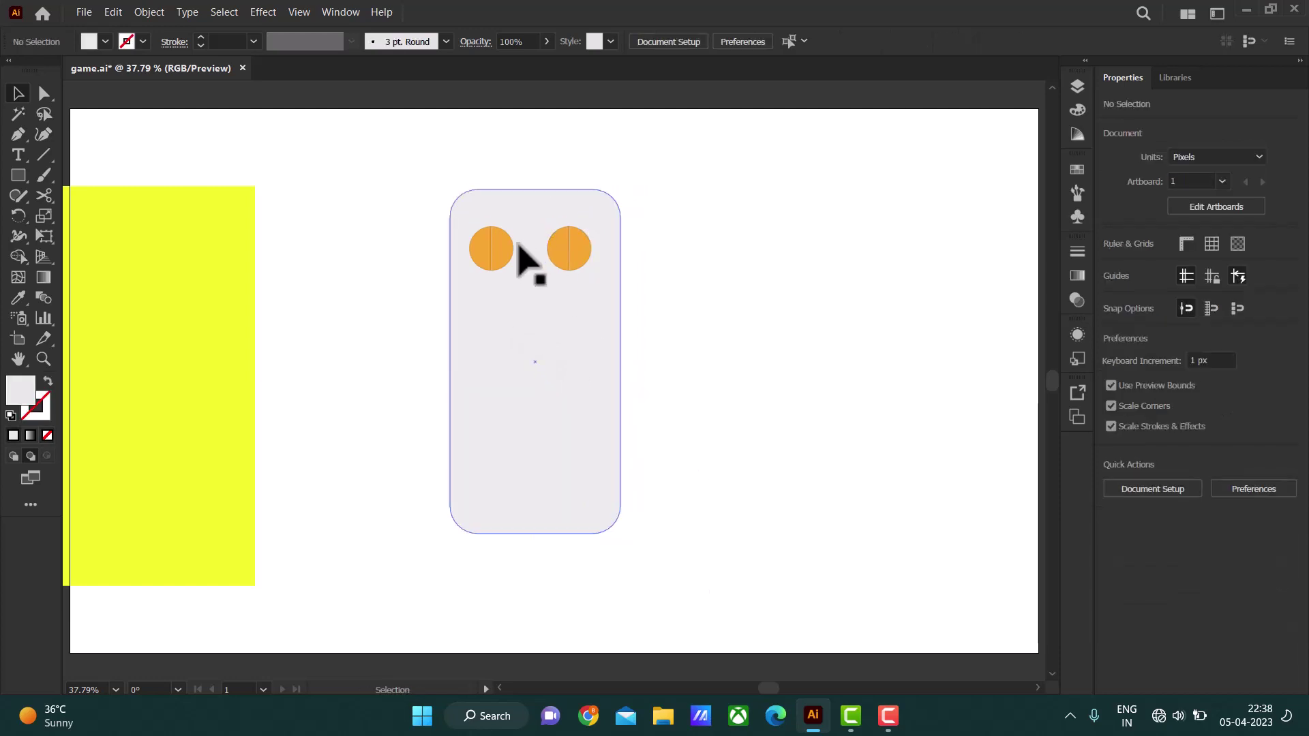
{"action": "left_click", "coordinate": [495, 254]}
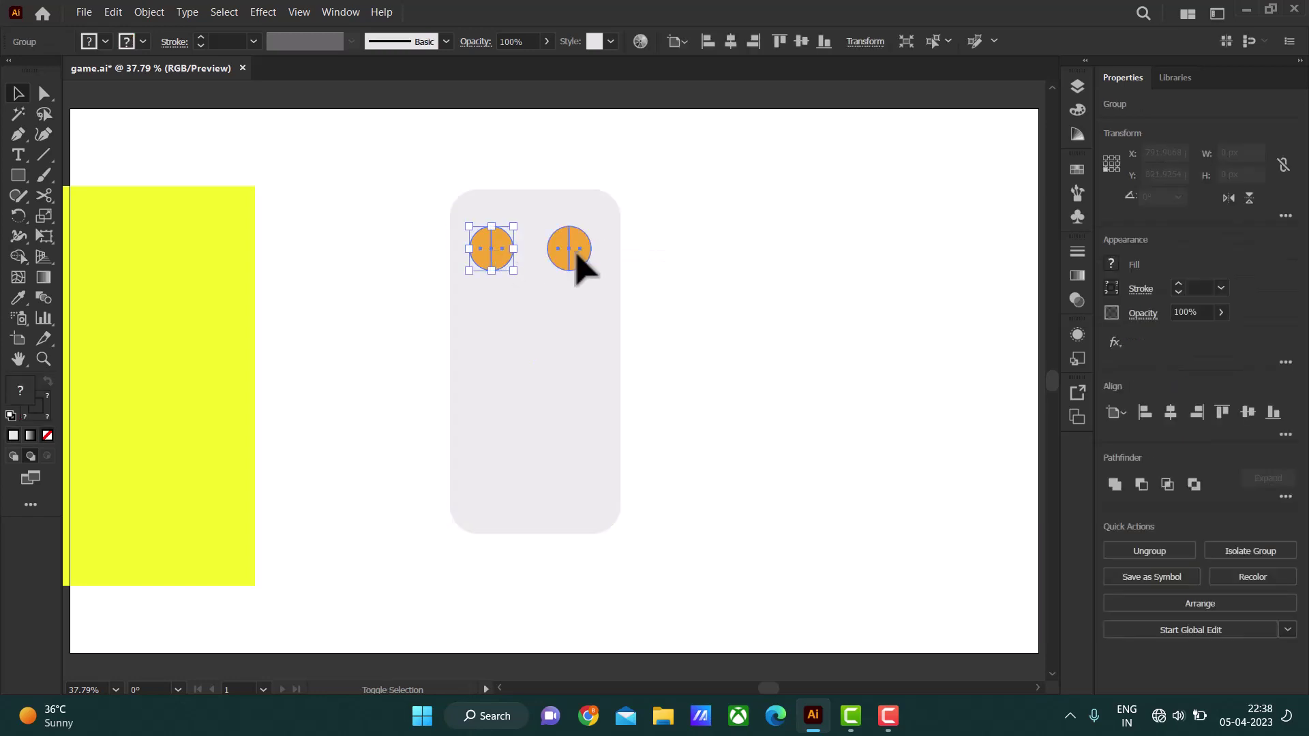
{"action": "left_click", "coordinate": [570, 259], "text": "shift"}
Repeat the pill pair downward into five rows of two and shift the tray left to centre it
{"action": "left_click_drag", "start_coordinate": [571, 263], "coordinate": [571, 321]}
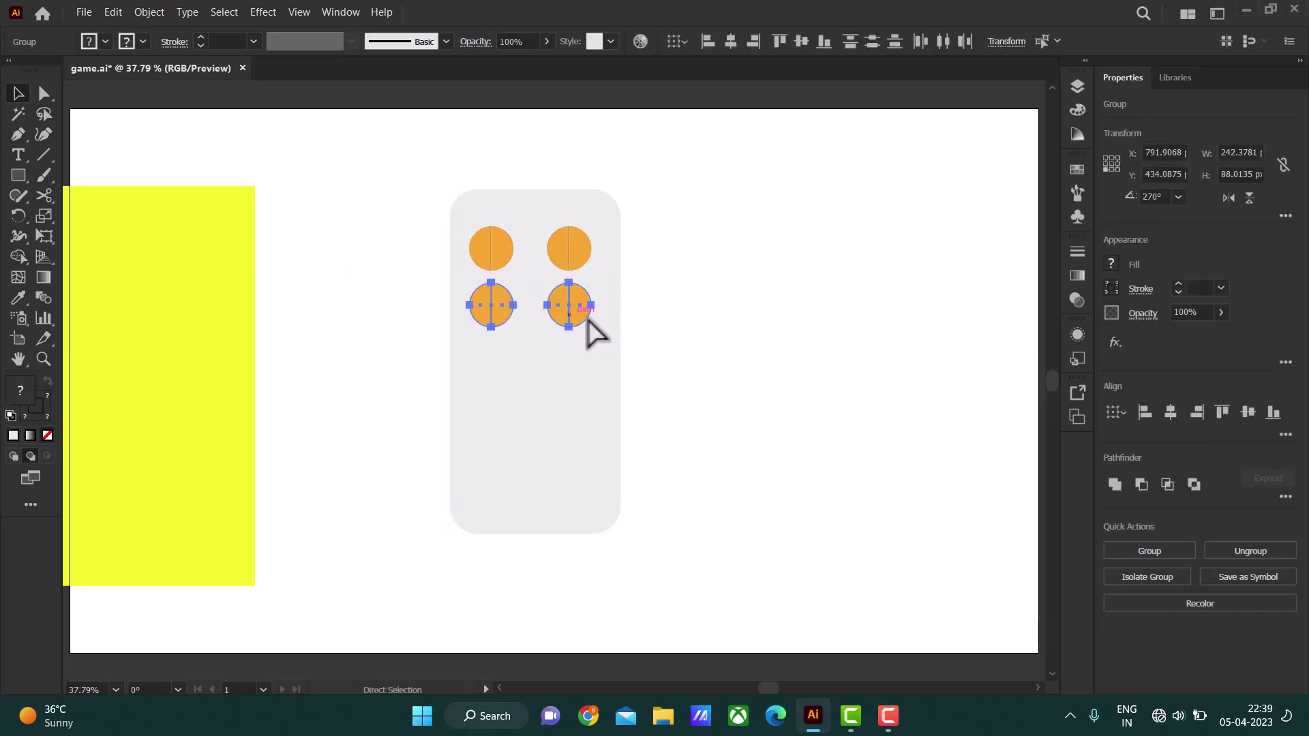
{"action": "key", "text": "ctrl+d"}
{"action": "key", "text": "ctrl+d"}
{"action": "key", "text": "ctrl+d"}
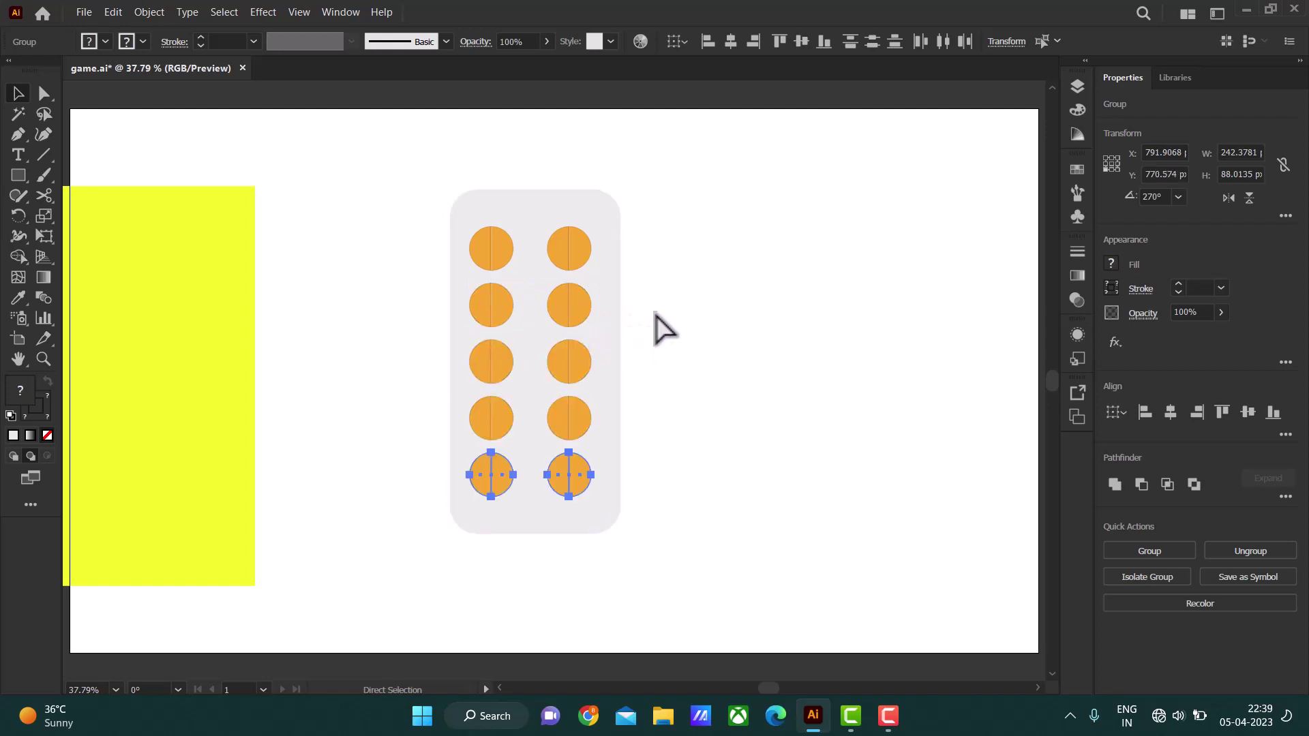
{"action": "left_click", "coordinate": [677, 328]}
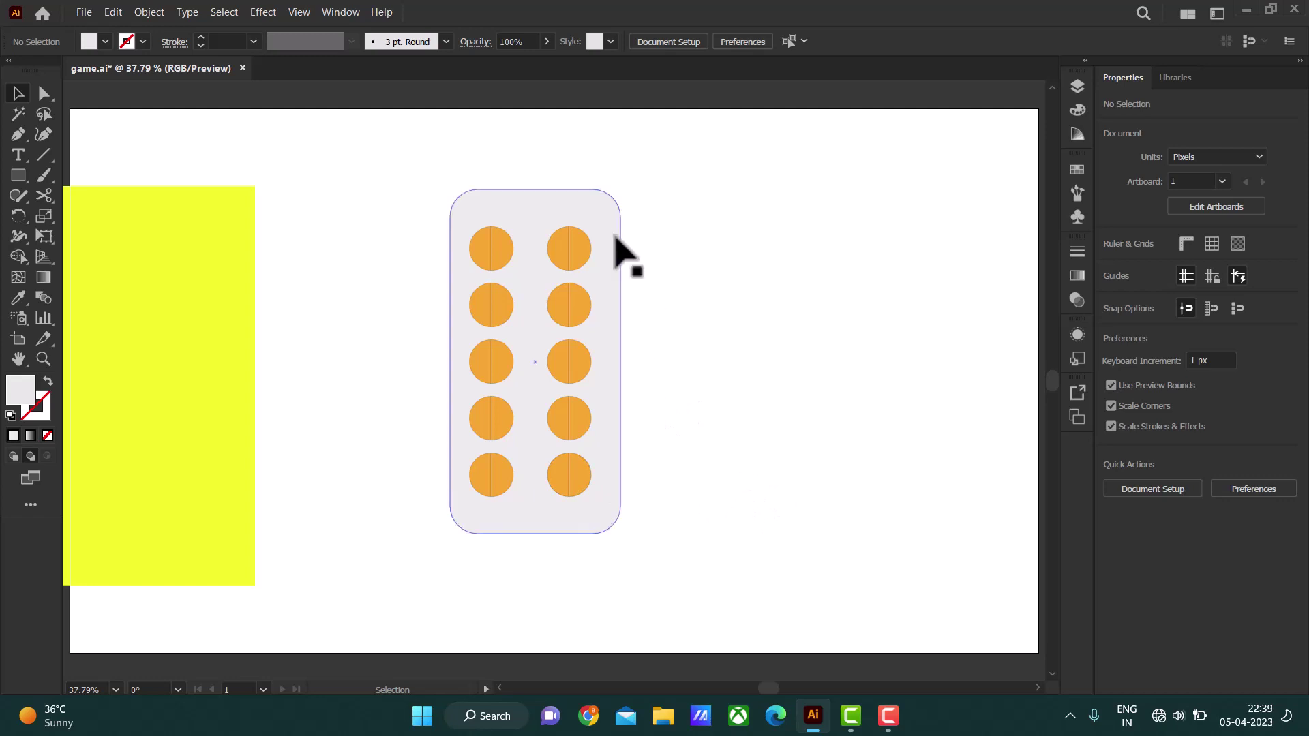
{"action": "left_click_drag", "start_coordinate": [600, 213], "coordinate": [596, 215]}
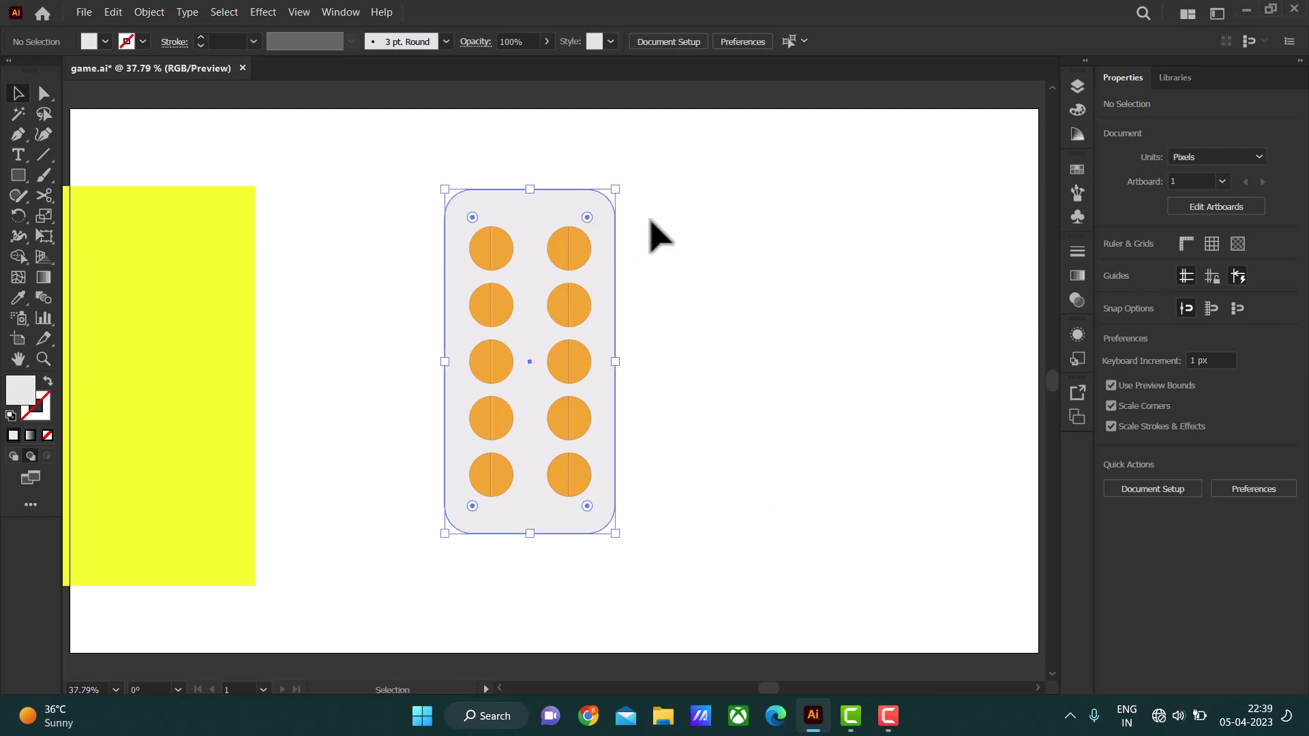
Marquee-select all ten pills while leaving the grey tray out of the selection
{"action": "left_click", "coordinate": [702, 272]}
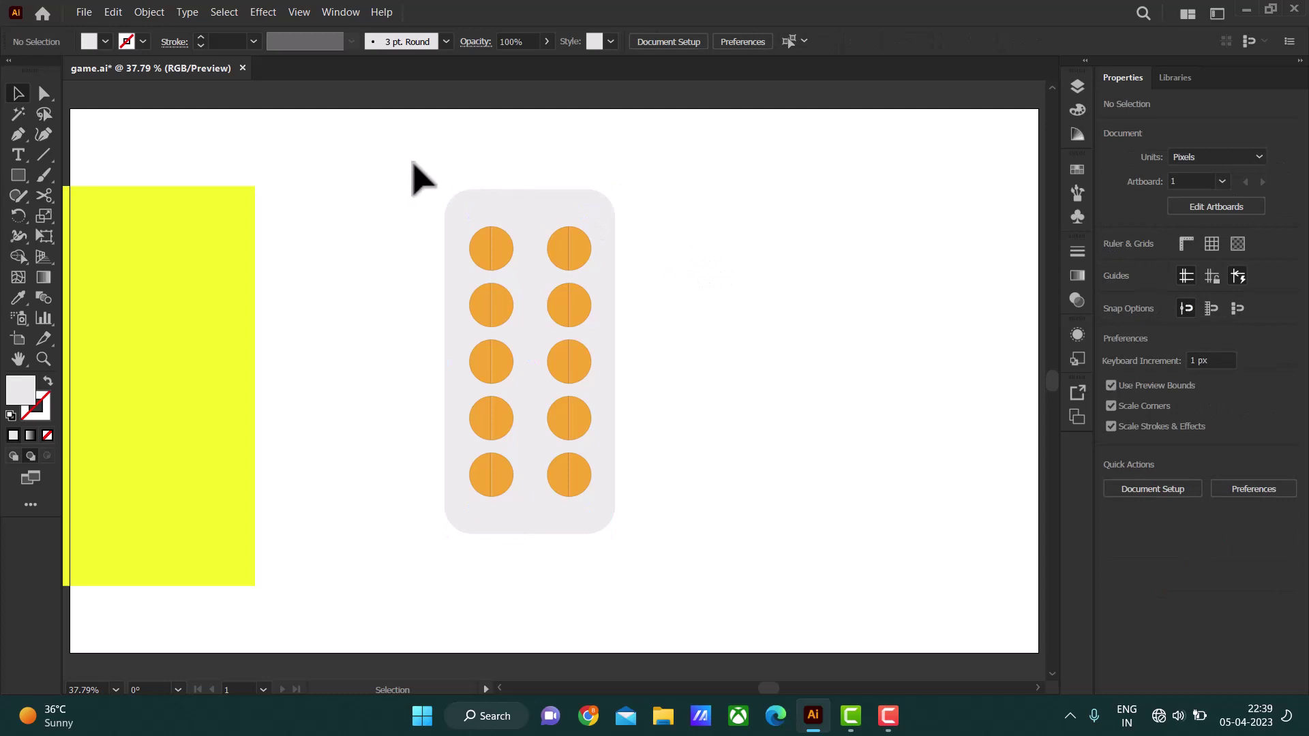
{"action": "left_click_drag", "start_coordinate": [412, 164], "coordinate": [616, 560]}
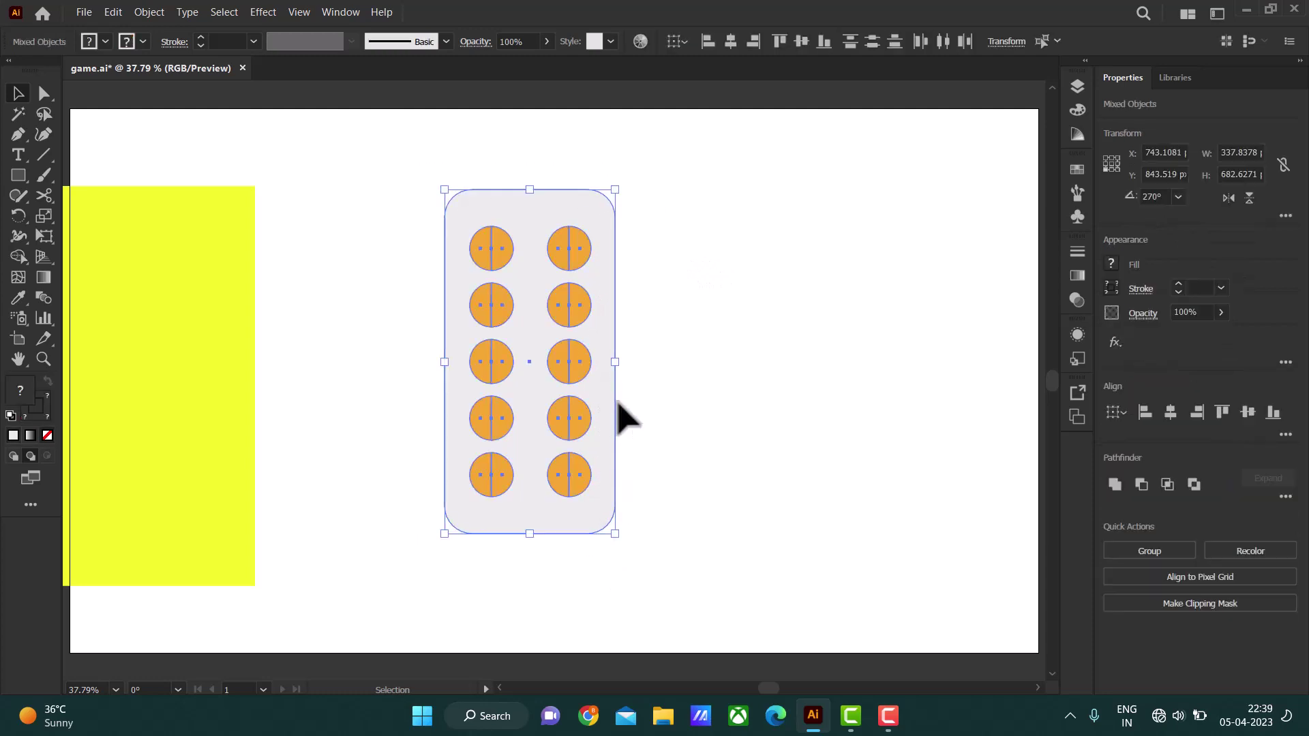
{"action": "left_click", "coordinate": [604, 341], "text": "shift"}
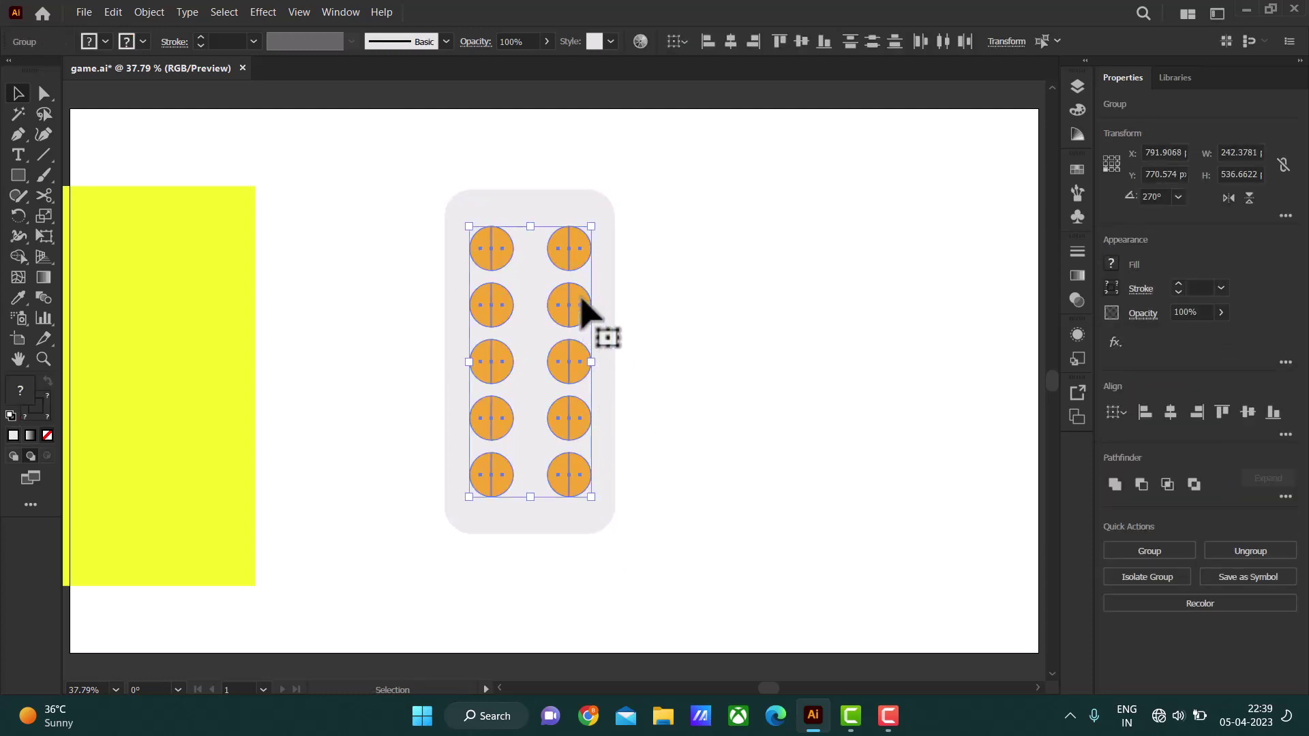
{"action": "left_click", "coordinate": [150, 11]}
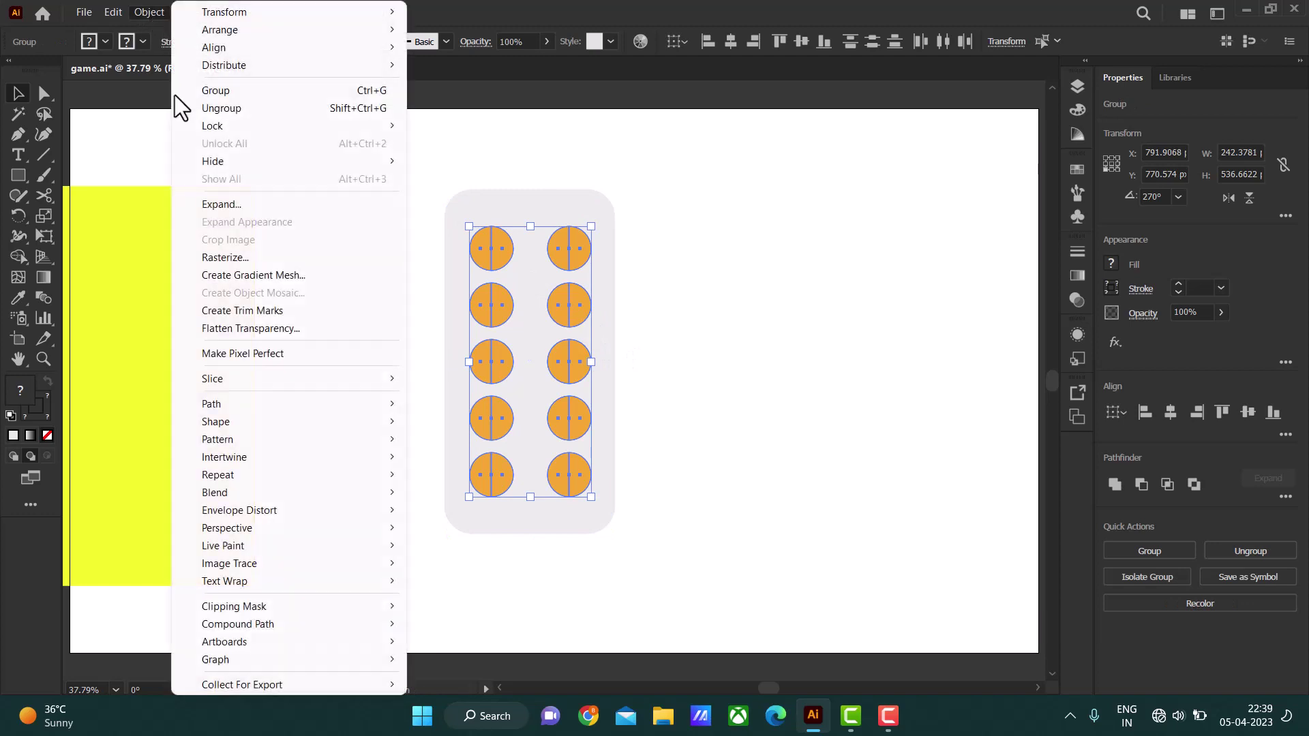
Group the ten pills, make a slightly offset copy and unite it in Pathfinder
{"action": "left_click", "coordinate": [217, 90]}
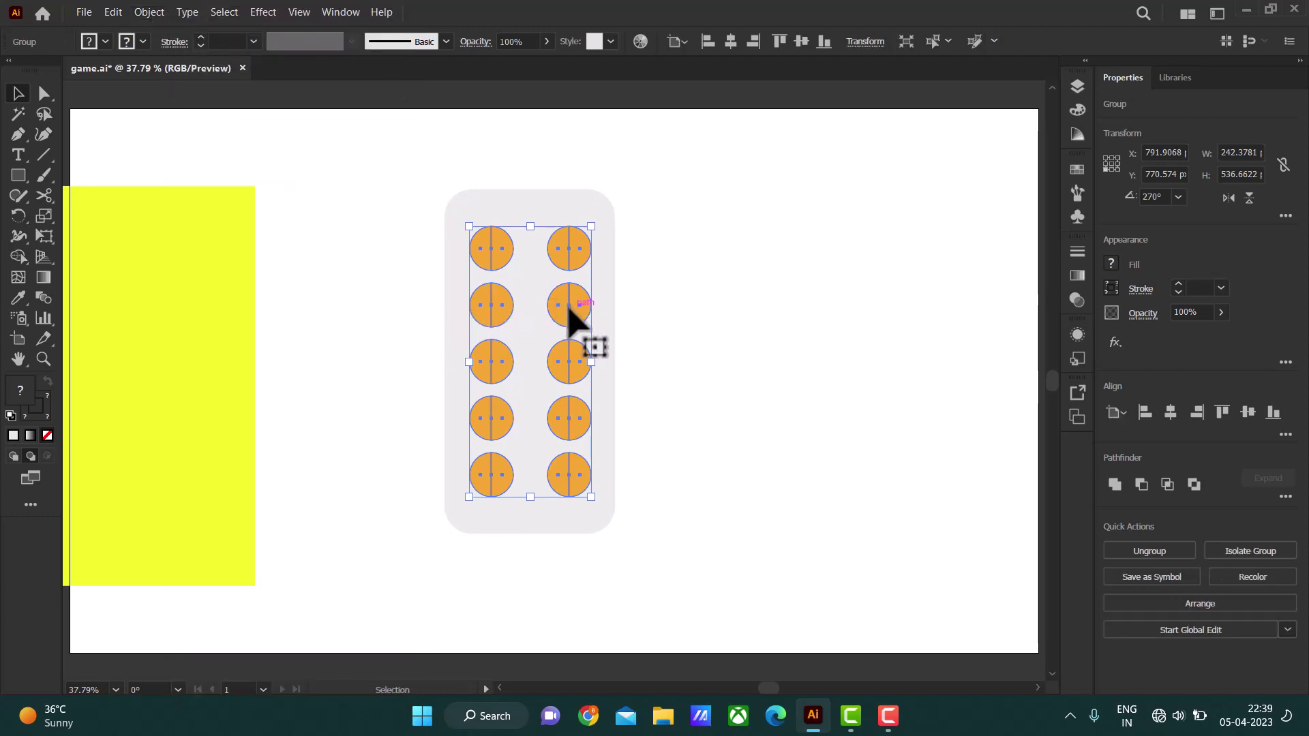
{"action": "left_click_drag", "start_coordinate": [568, 307], "coordinate": [564, 307]}
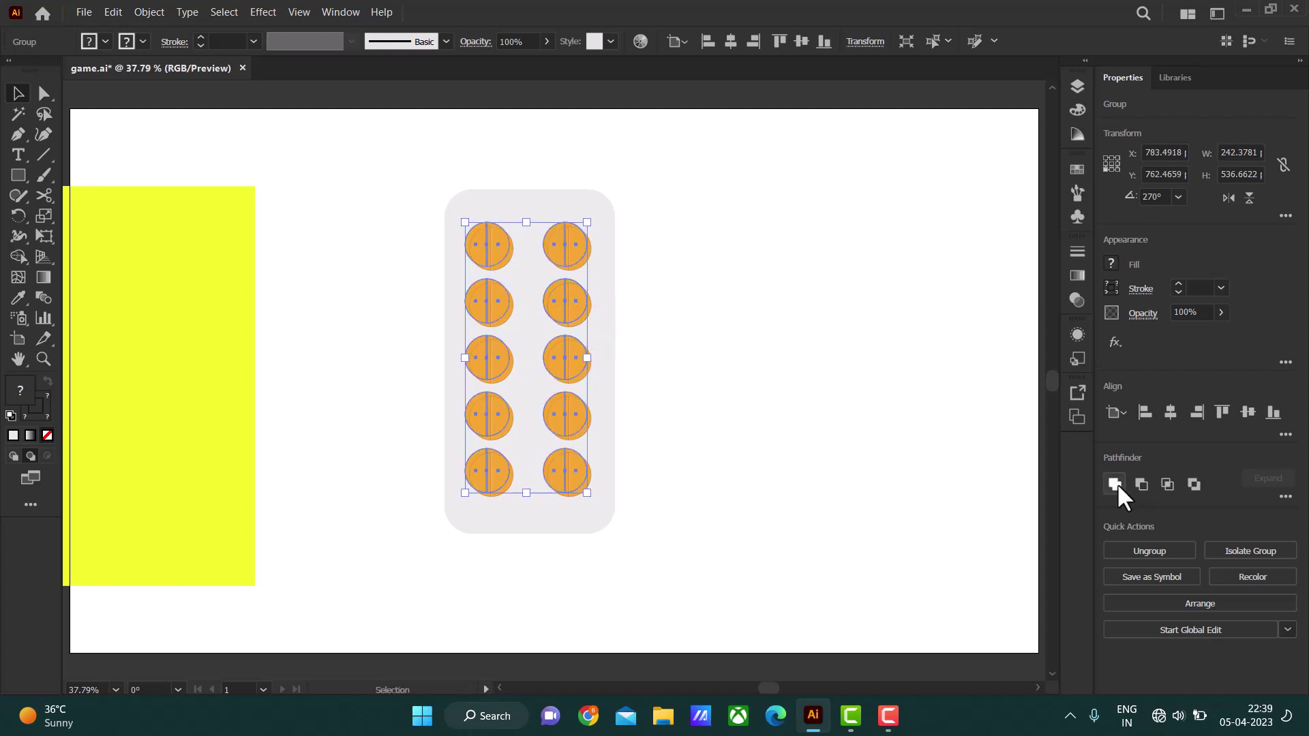
{"action": "left_click", "coordinate": [1115, 485]}
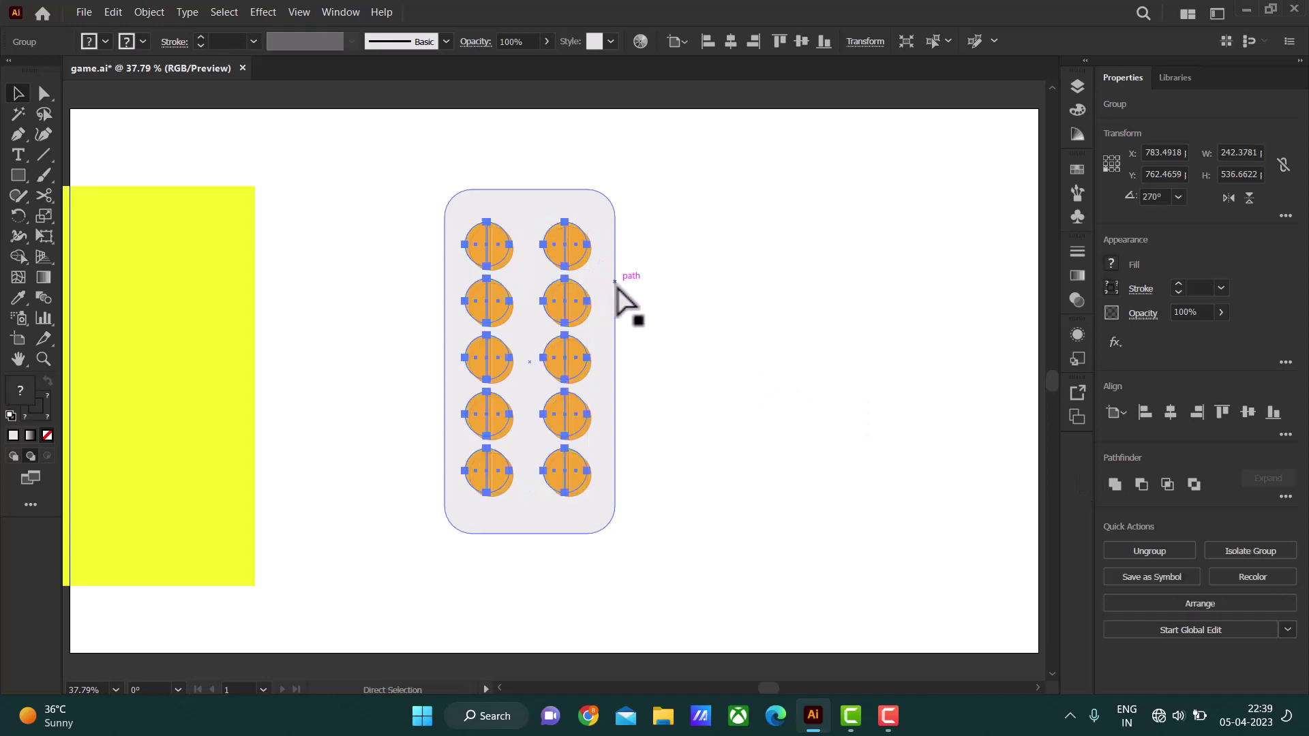
Undo the merge, then try and undo an up-left offset of the pill copy
{"action": "left_click", "coordinate": [695, 322]}
{"action": "key", "text": "ctrl+z"}
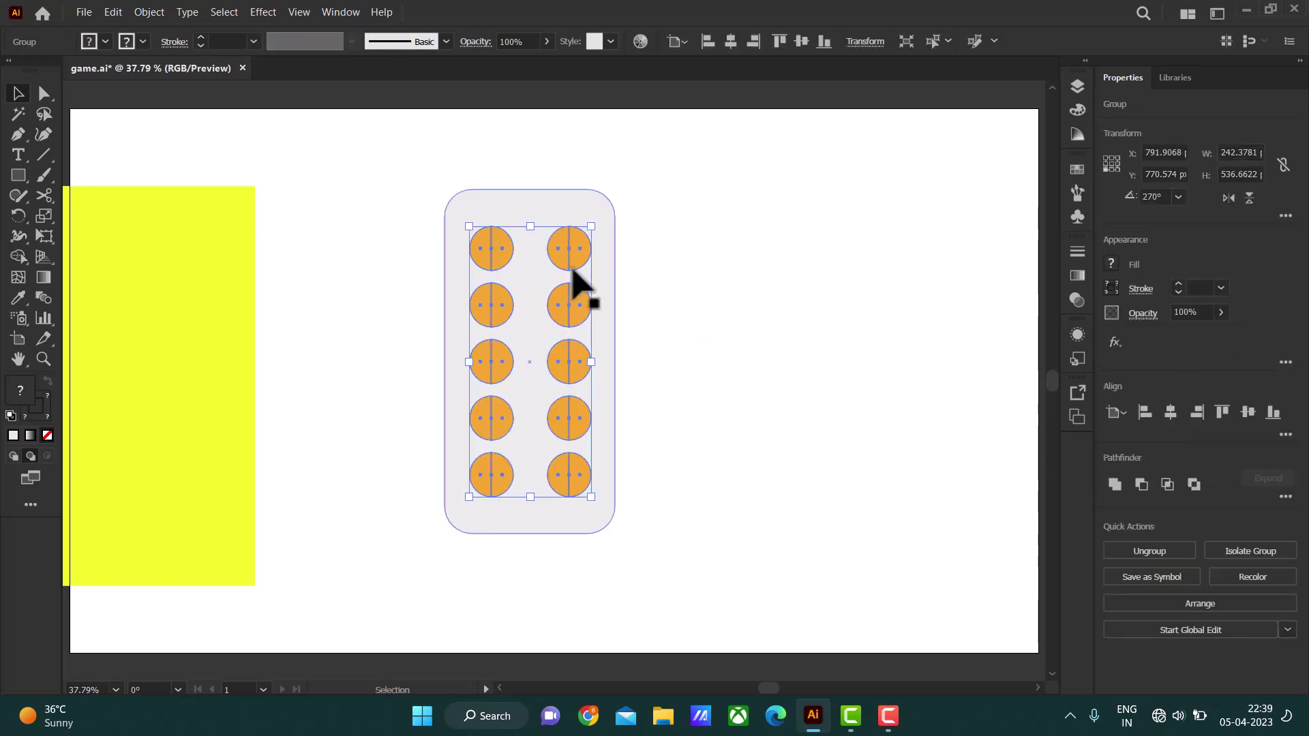
{"action": "left_click_drag", "start_coordinate": [572, 259], "coordinate": [566, 255]}
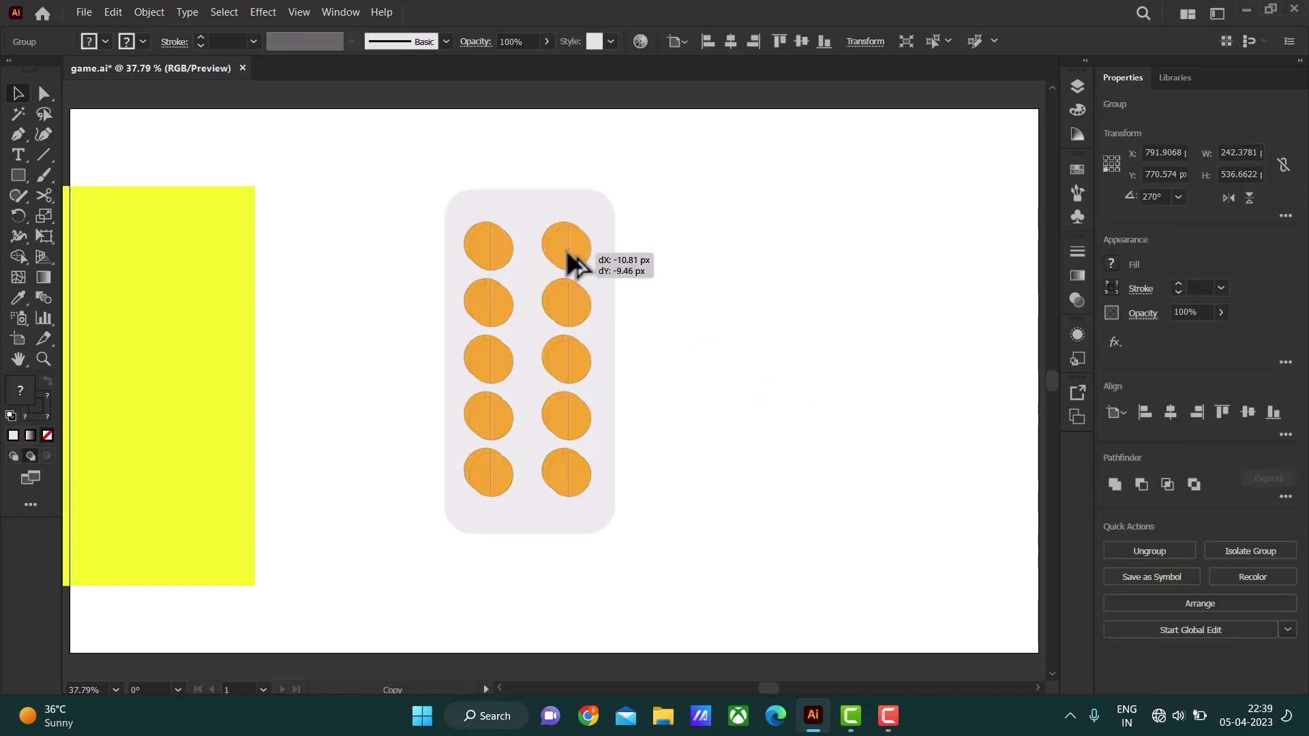
{"action": "key", "text": "ctrl+z"}
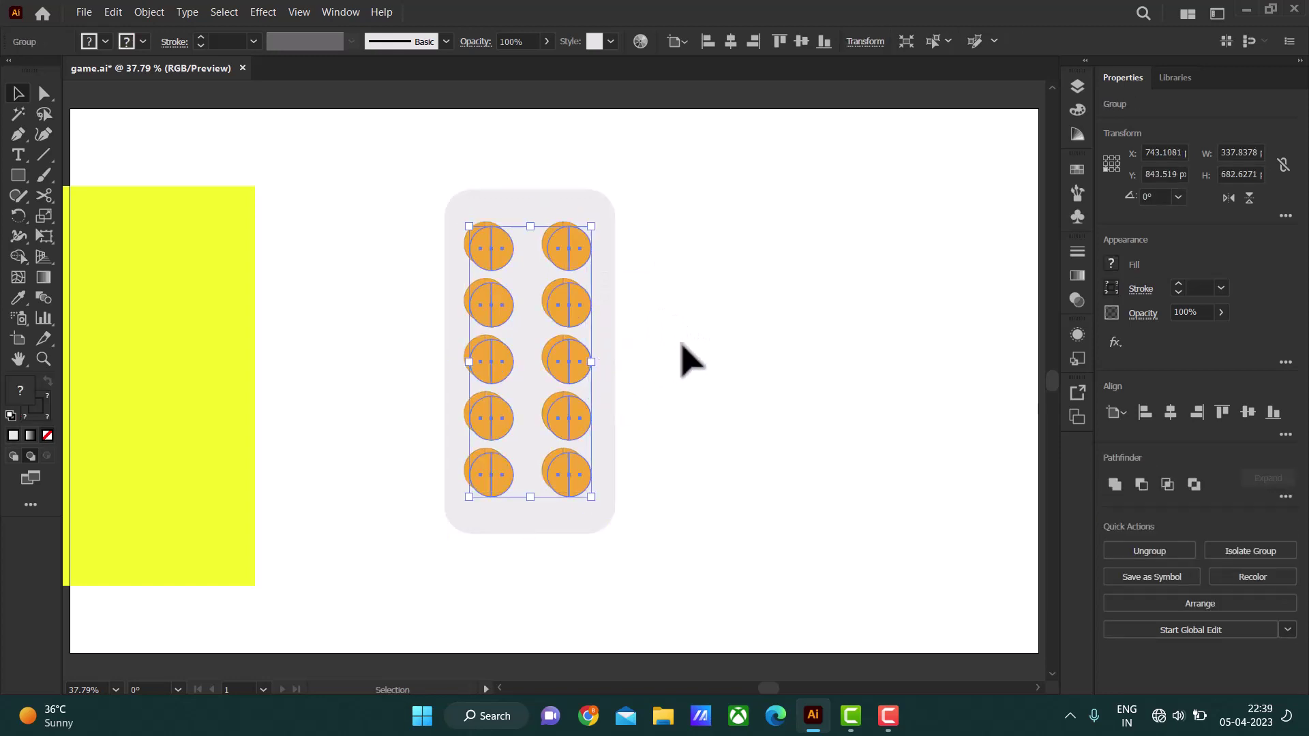
Unite the copied pills into one shape and make it black with no outline
{"action": "left_click", "coordinate": [1115, 484]}
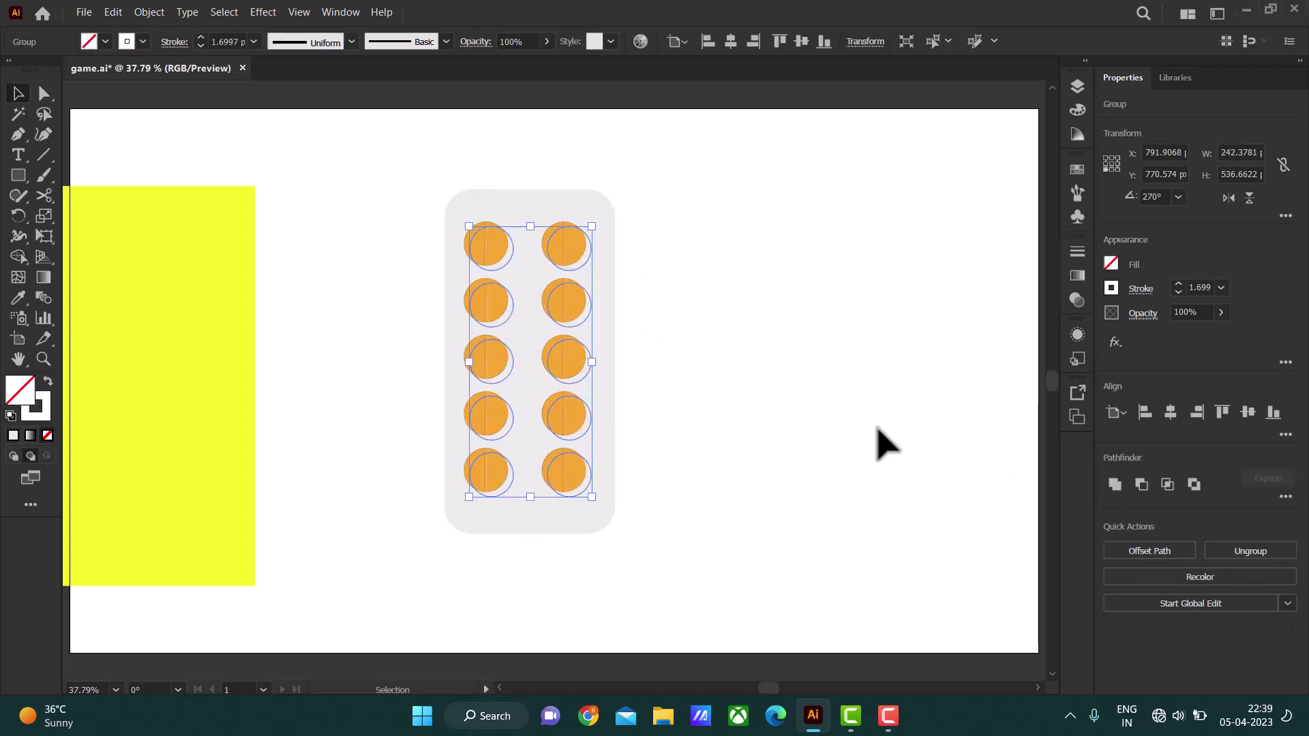
{"action": "left_click", "coordinate": [143, 40]}
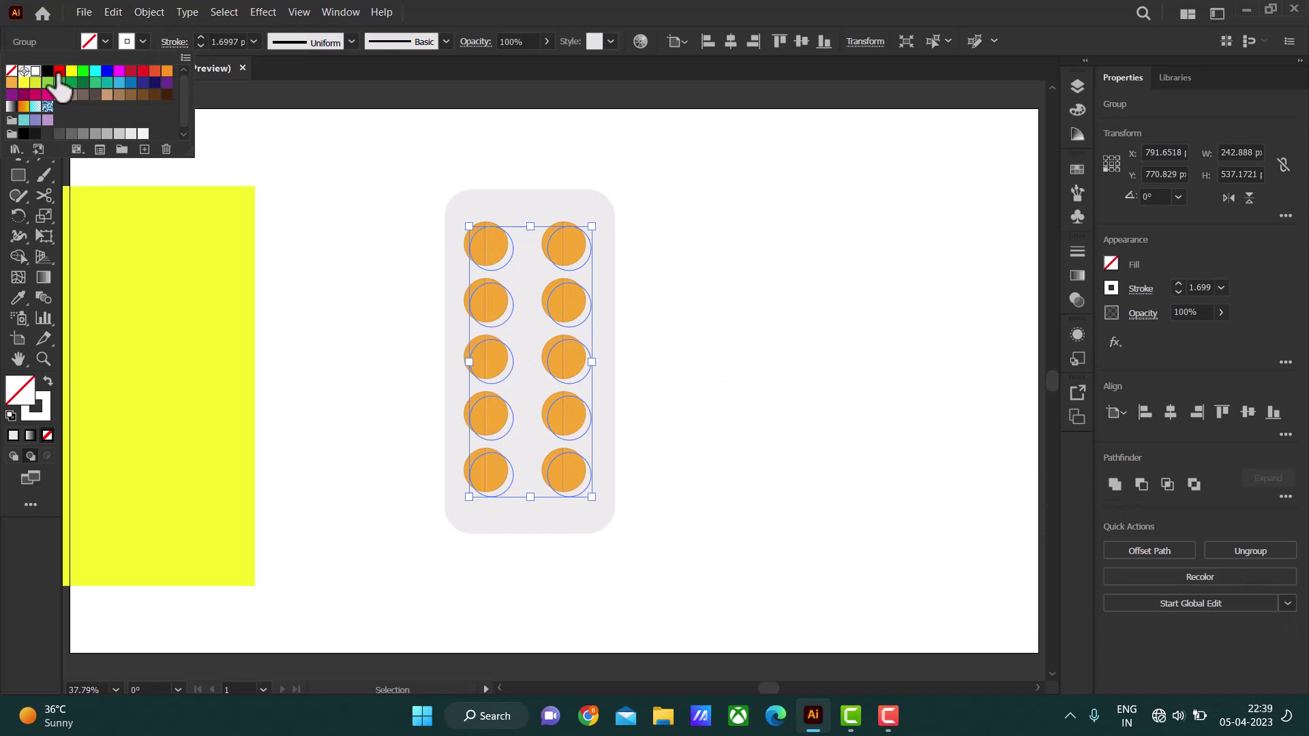
{"action": "left_click", "coordinate": [47, 71]}
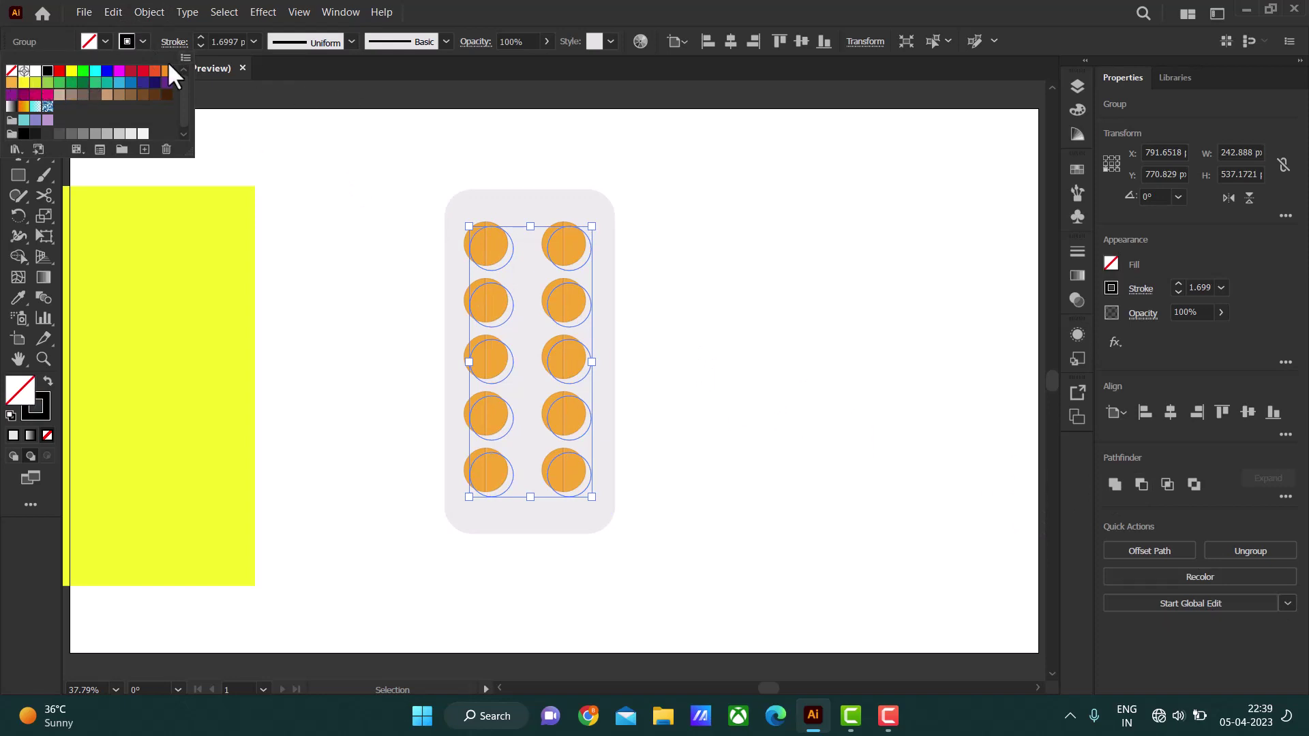
{"action": "left_click", "coordinate": [692, 239]}
{"action": "left_click", "coordinate": [587, 260]}
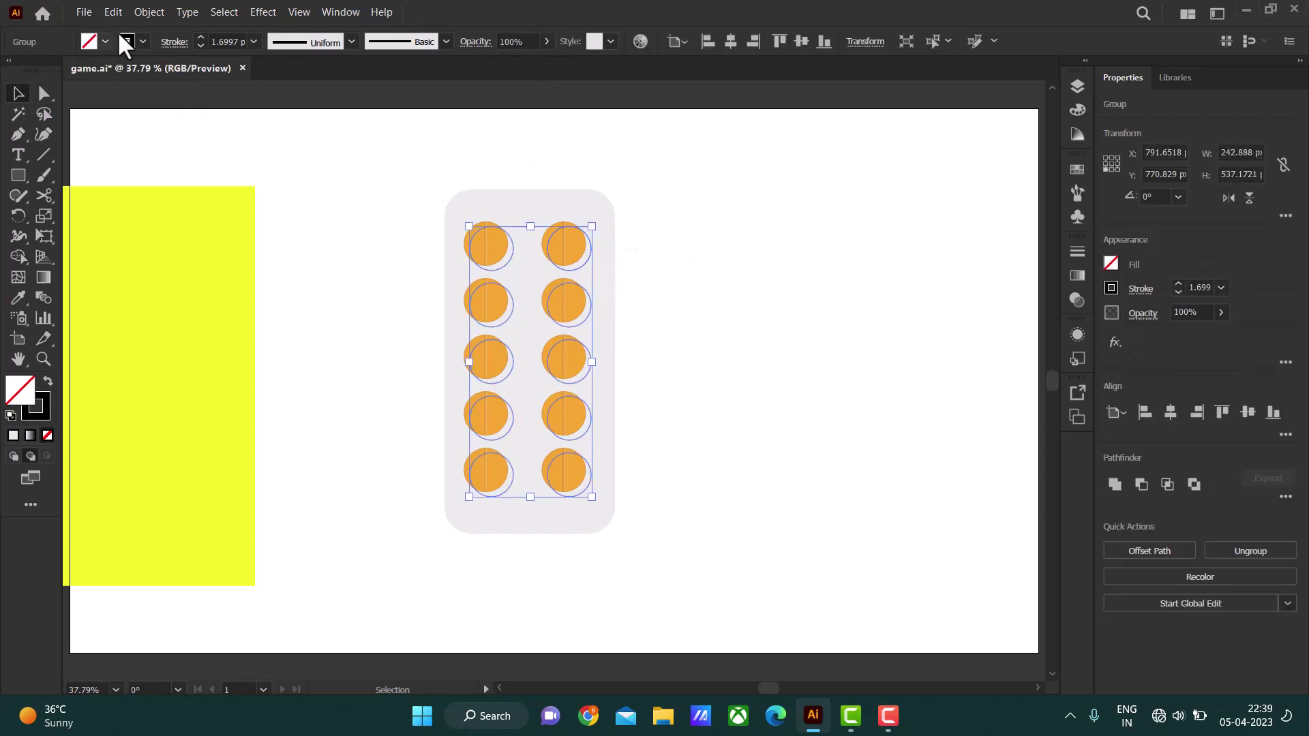
{"action": "left_click", "coordinate": [48, 381]}
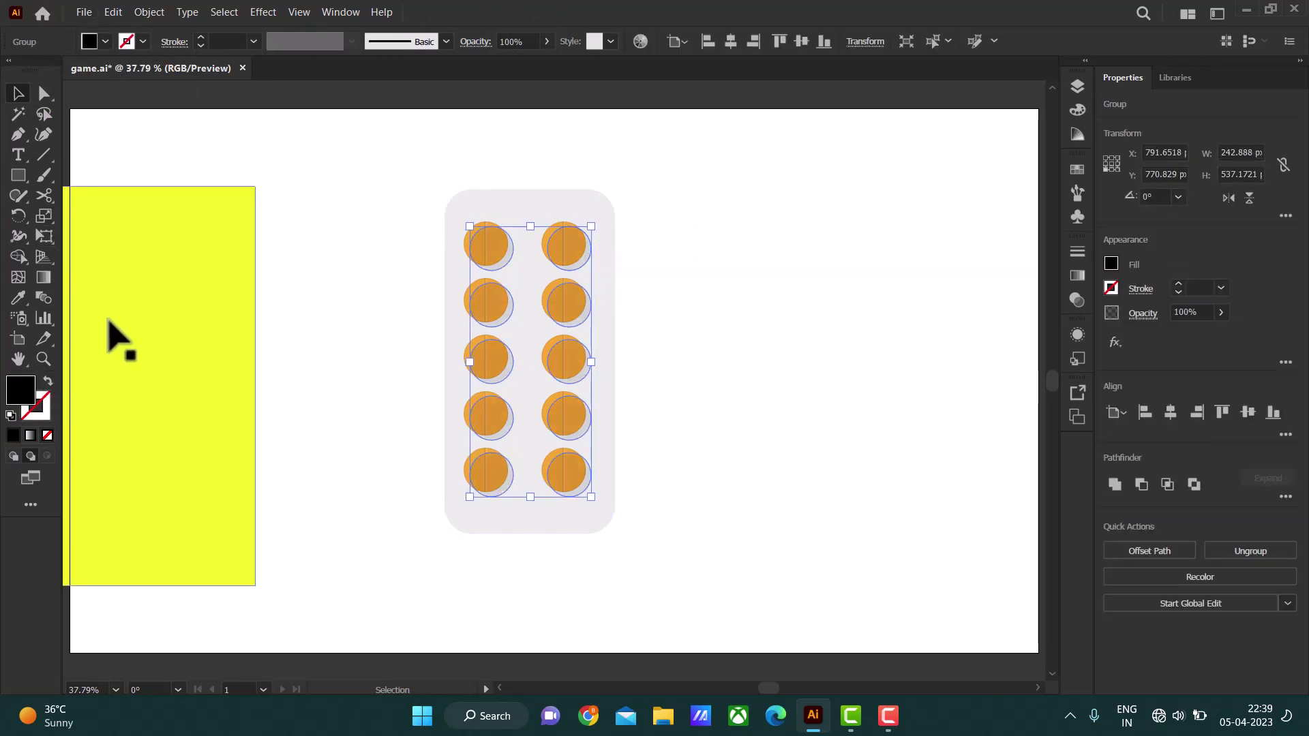
{"action": "left_click", "coordinate": [658, 225]}
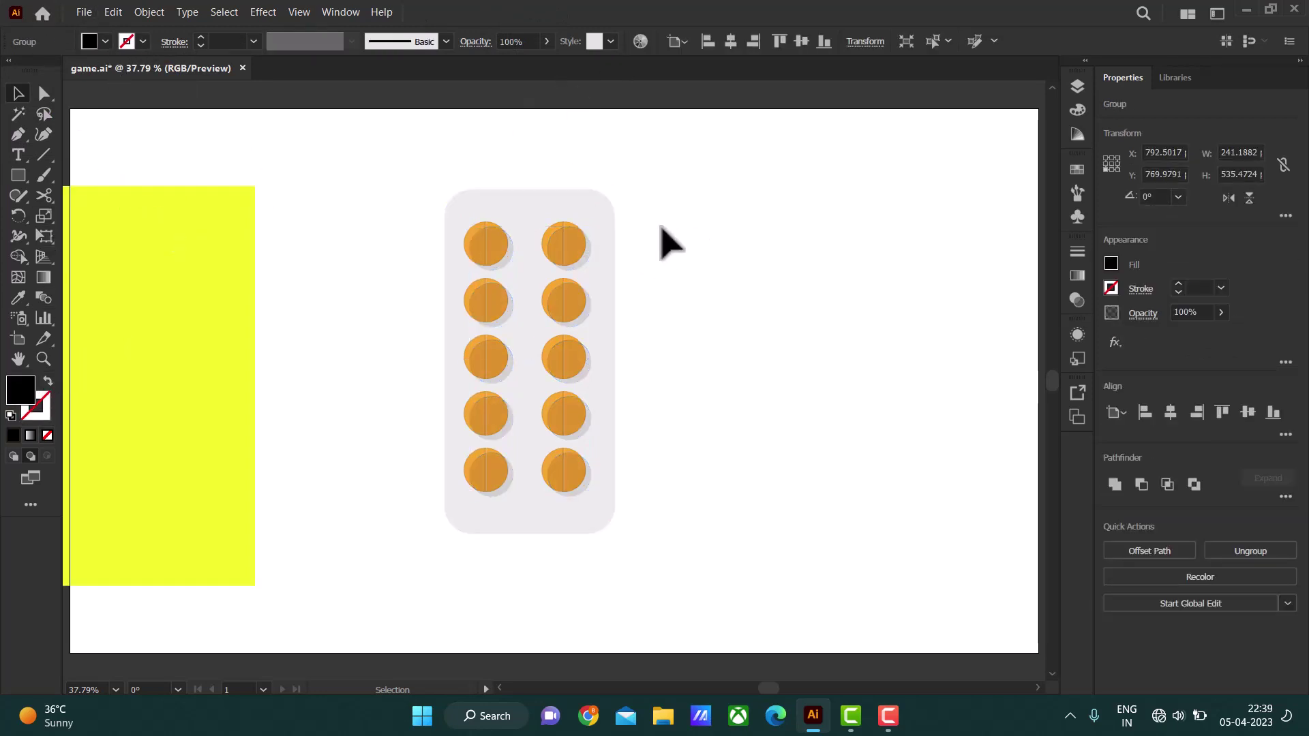
Offset the shadow shapes down-right, then move the grey circle group right of the tray
{"action": "left_click", "coordinate": [586, 310]}
{"action": "left_click_drag", "start_coordinate": [576, 276], "coordinate": [620, 302]}
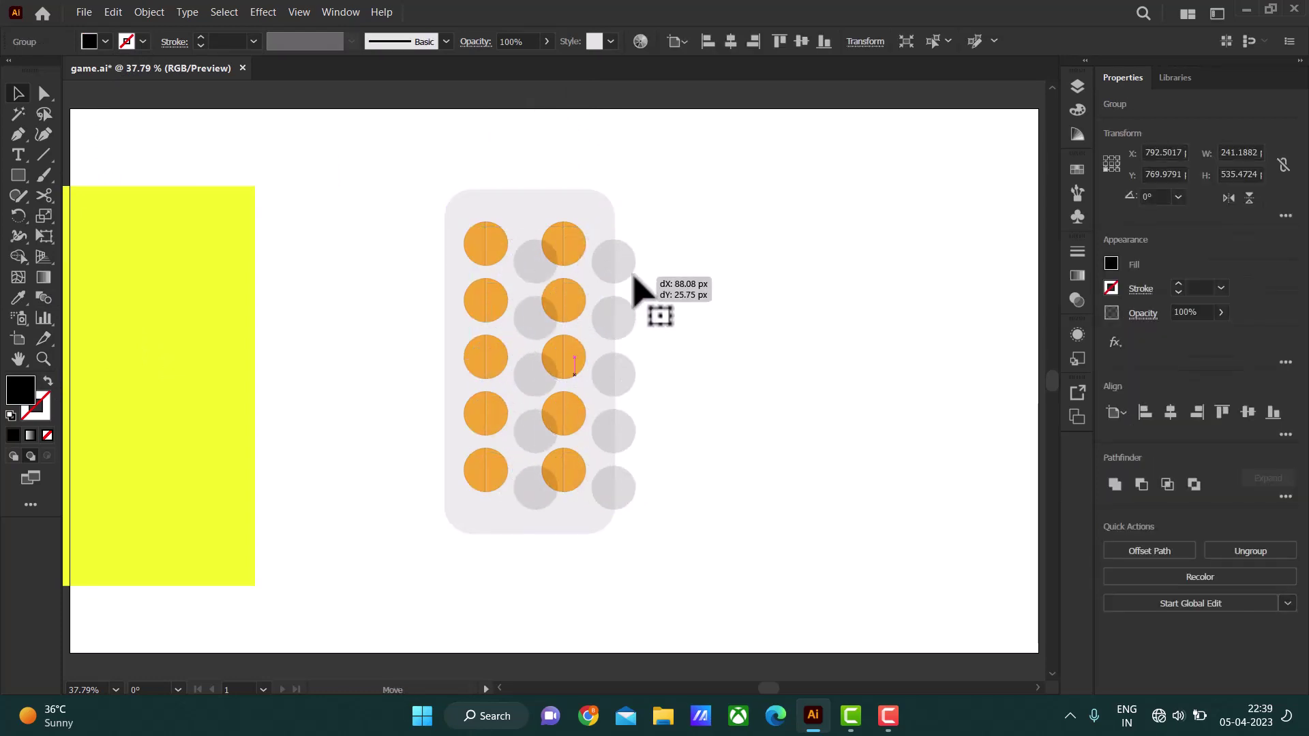
{"action": "left_click", "coordinate": [546, 42]}
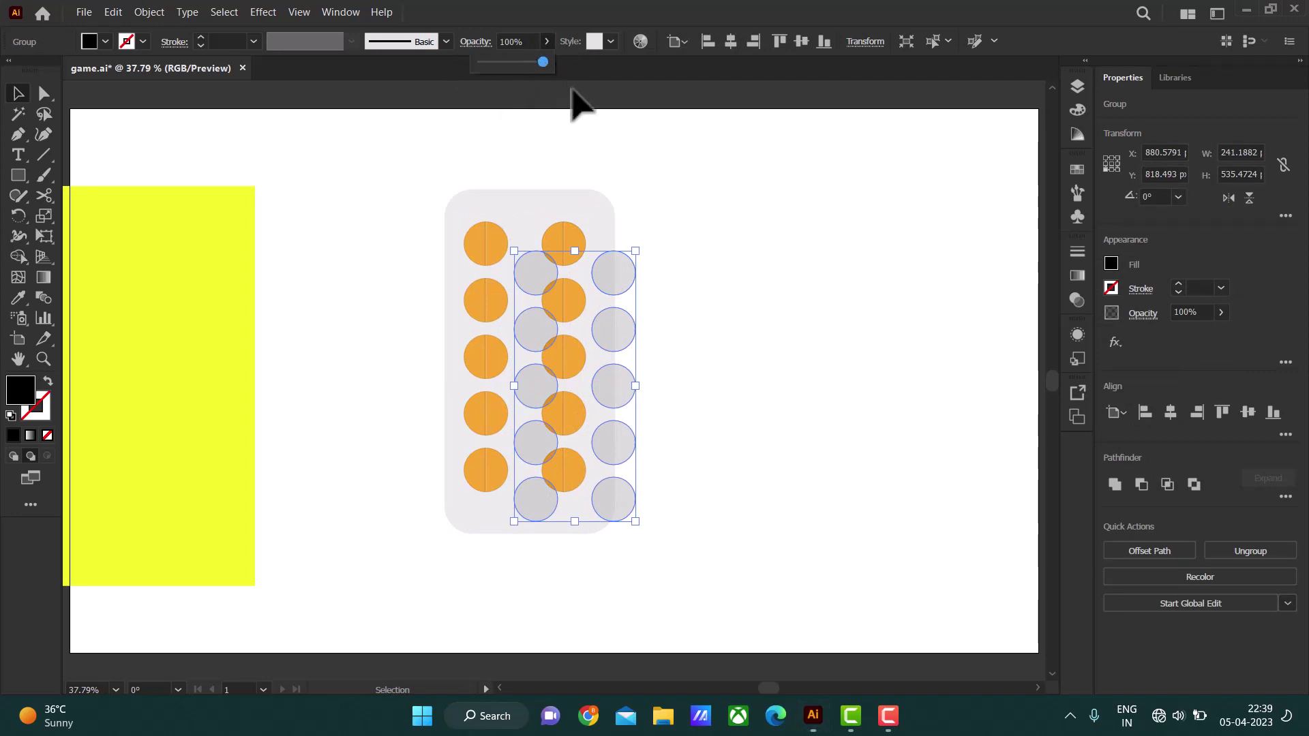
{"action": "left_click", "coordinate": [767, 263]}
{"action": "mouse_move", "coordinate": [621, 346]}
{"action": "left_mouse_down"}
{"action": "mouse_move", "coordinate": [798, 302]}
{"action": "mouse_move", "coordinate": [799, 289]}
{"action": "left_mouse_up"}
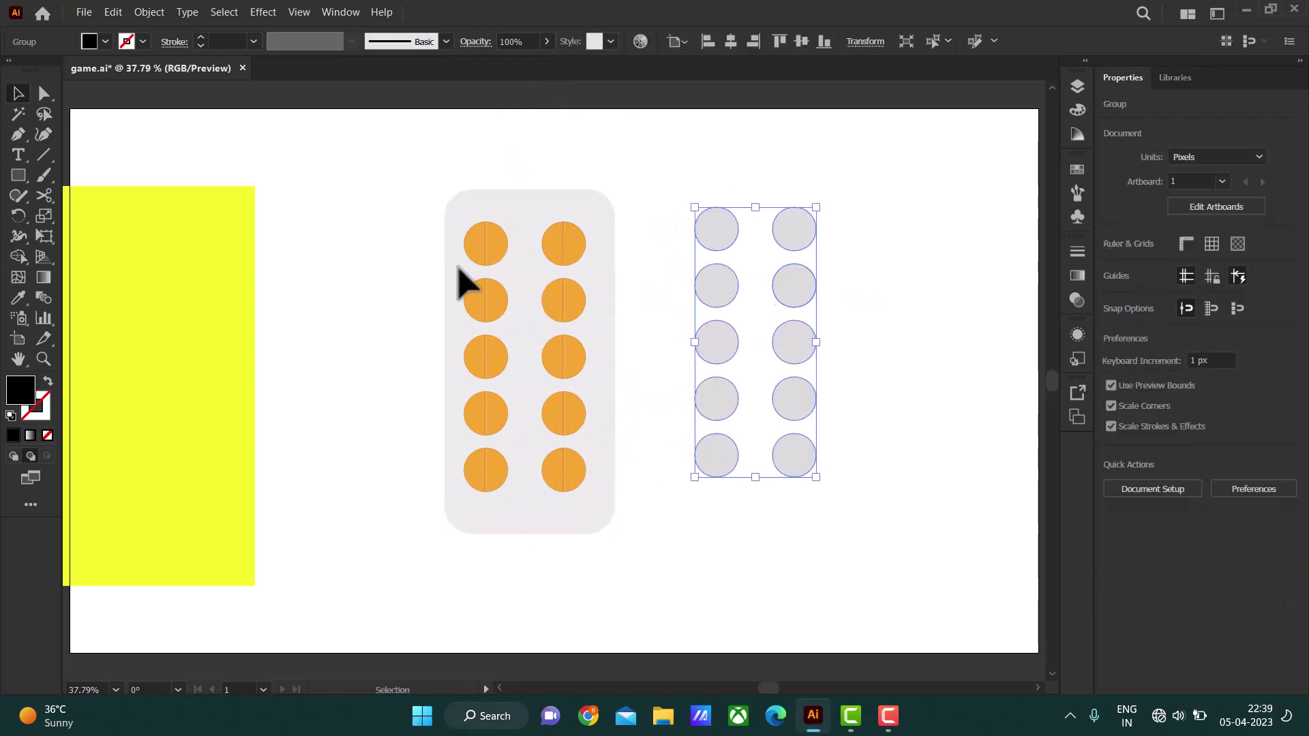
{"action": "left_click", "coordinate": [97, 42]}
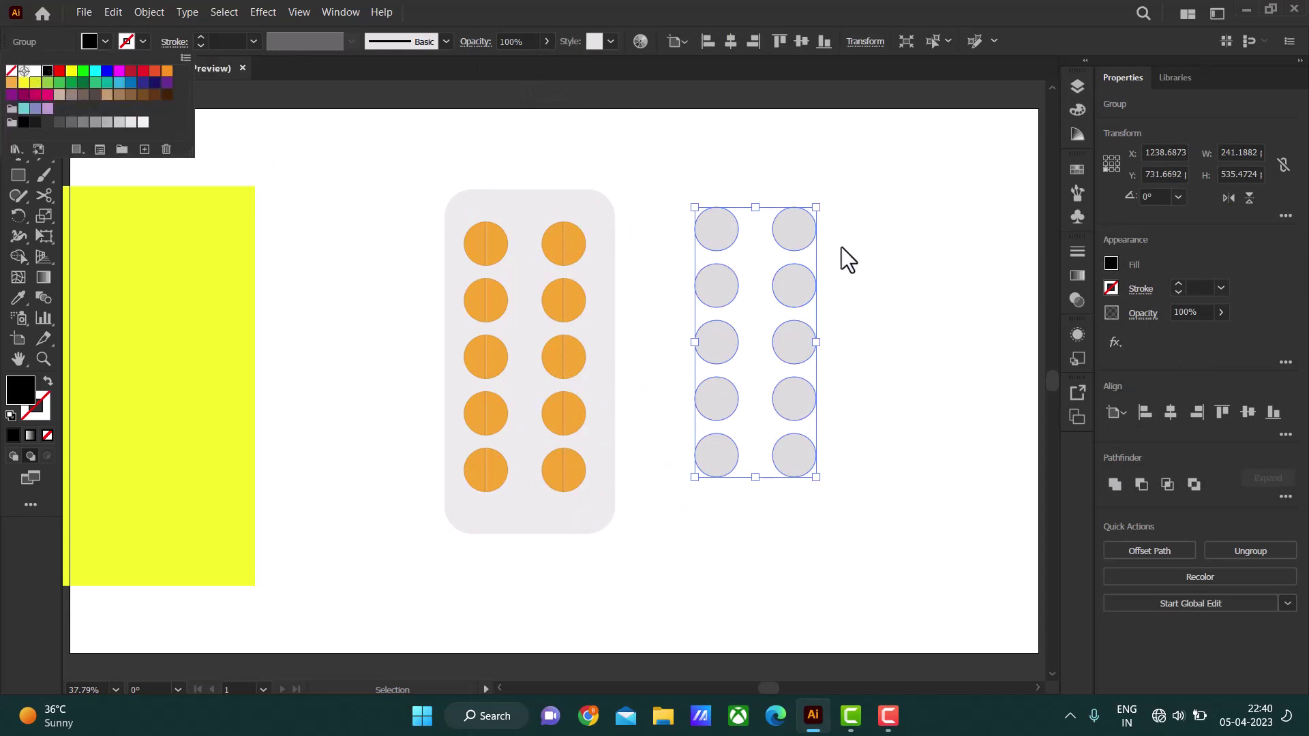
Move the grey circle group onto the orange pills, slightly left of them, with the tray shifted aside
{"action": "left_click", "coordinate": [833, 313]}
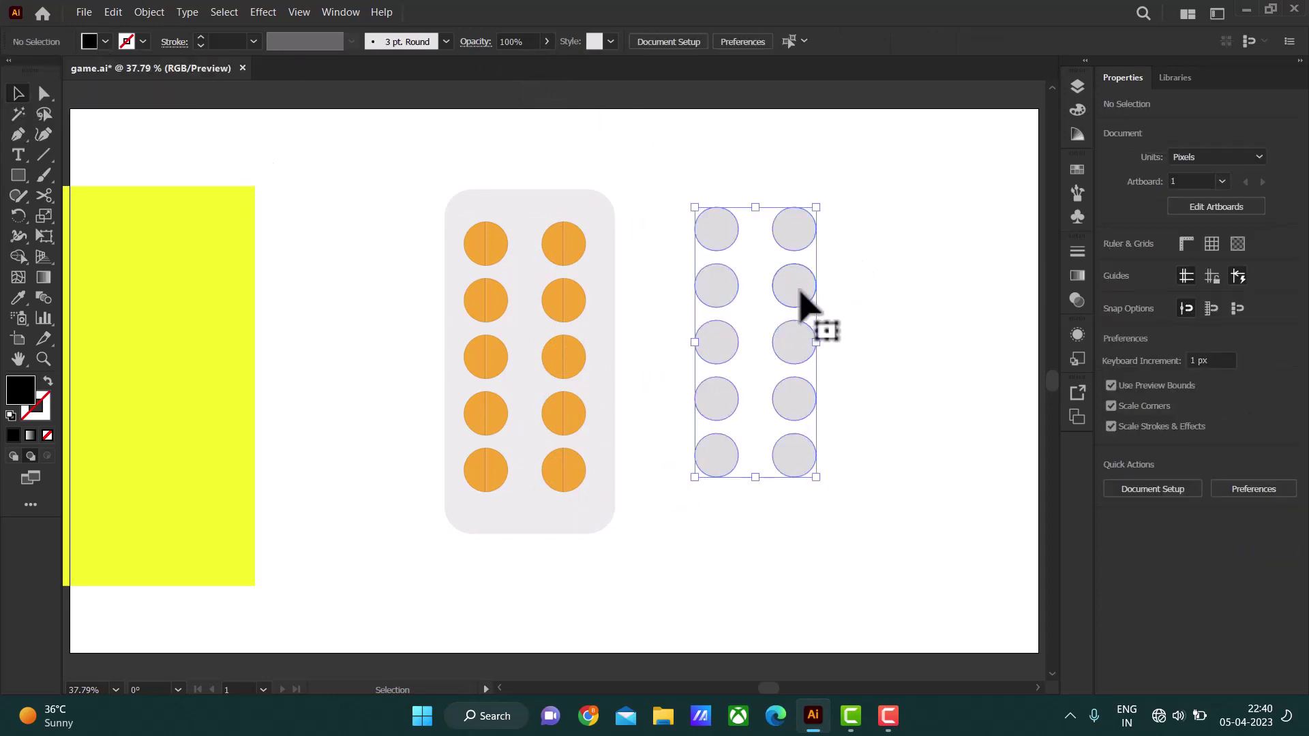
{"action": "left_click", "coordinate": [810, 301]}
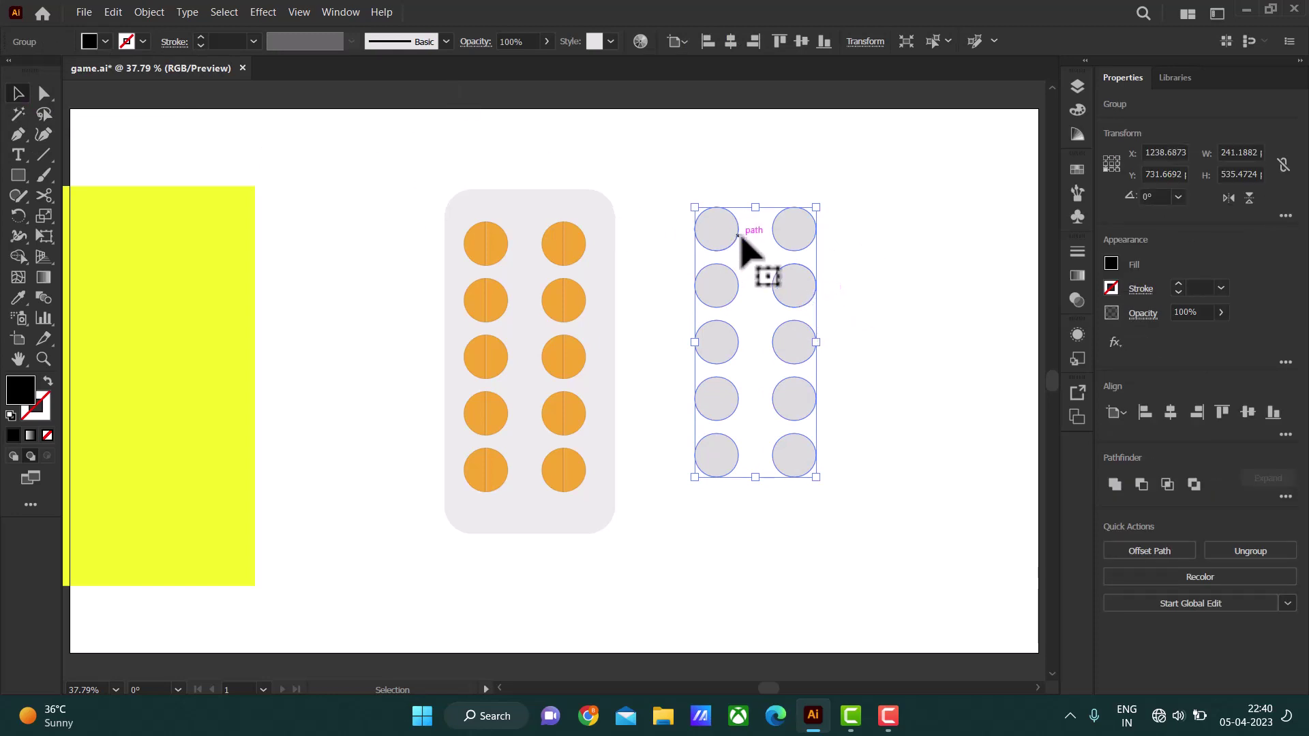
{"action": "left_click", "coordinate": [882, 427]}
{"action": "left_click_drag", "start_coordinate": [789, 397], "coordinate": [614, 422]}
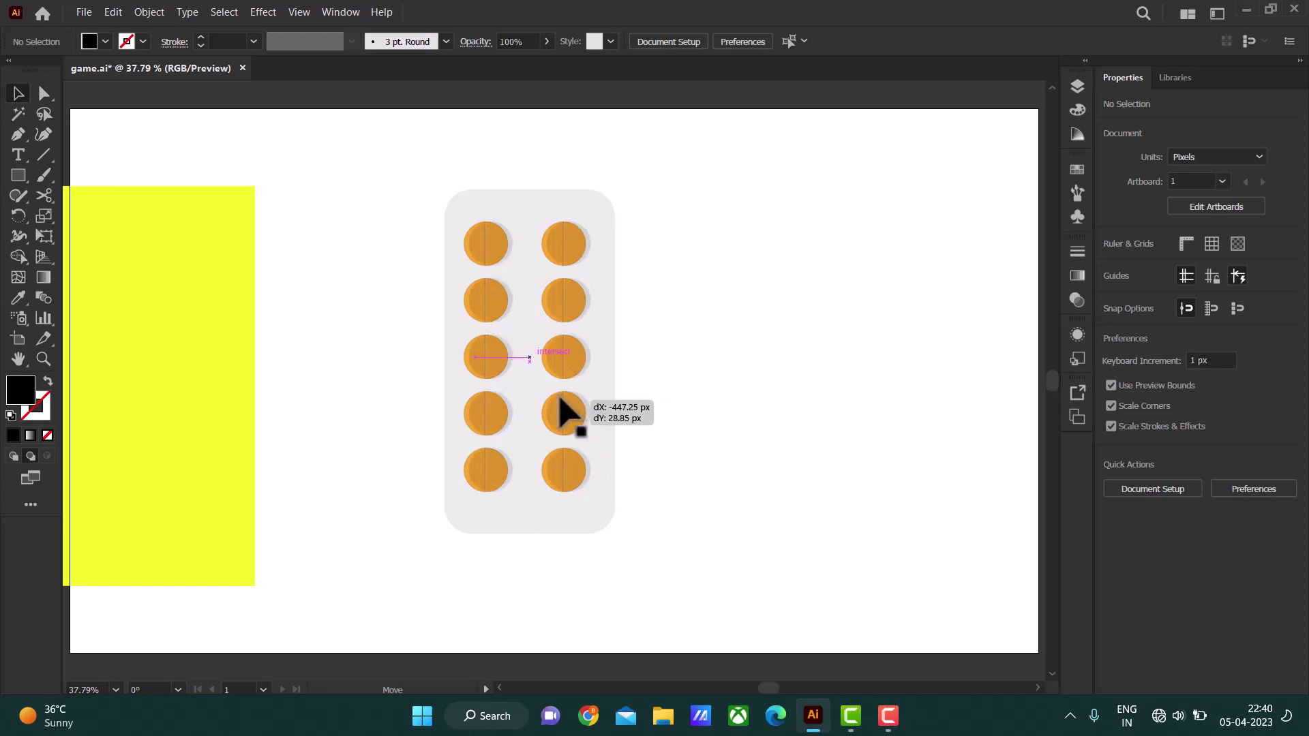
{"action": "left_click_drag", "start_coordinate": [583, 409], "coordinate": [606, 424]}
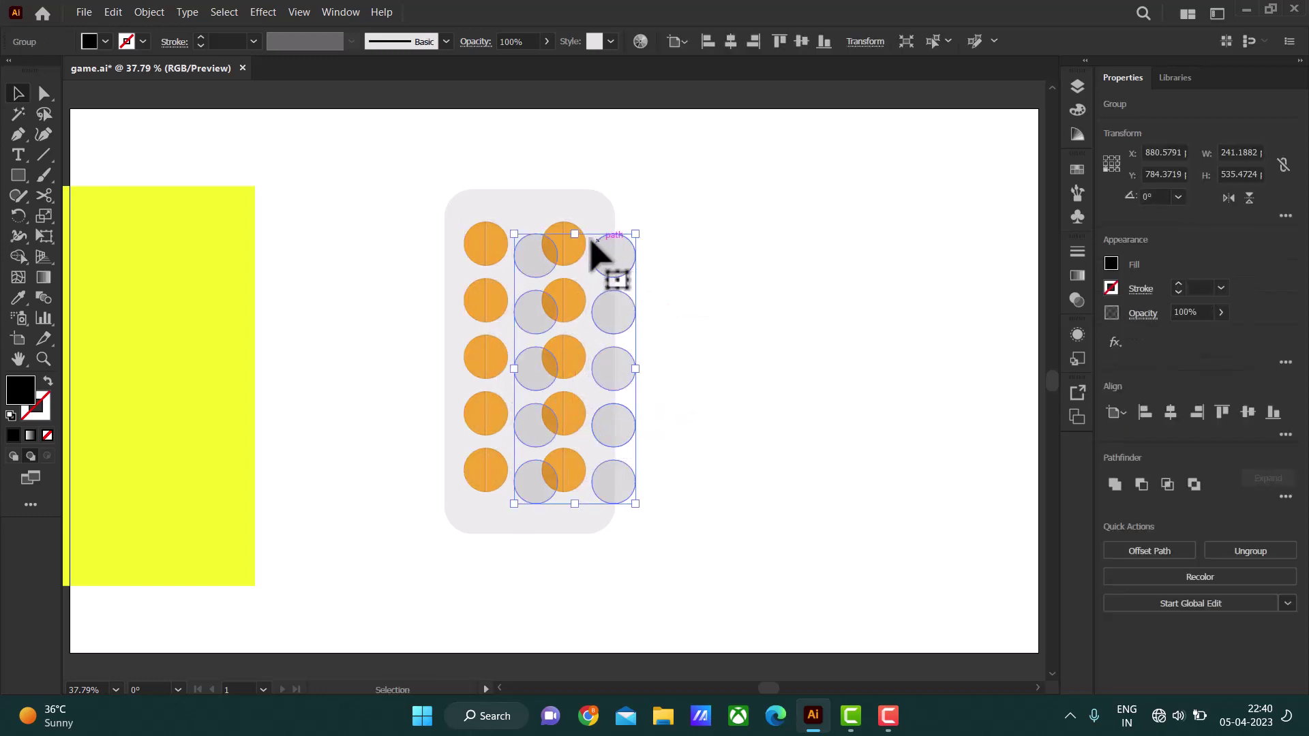
{"action": "left_click_drag", "start_coordinate": [594, 215], "coordinate": [916, 244]}
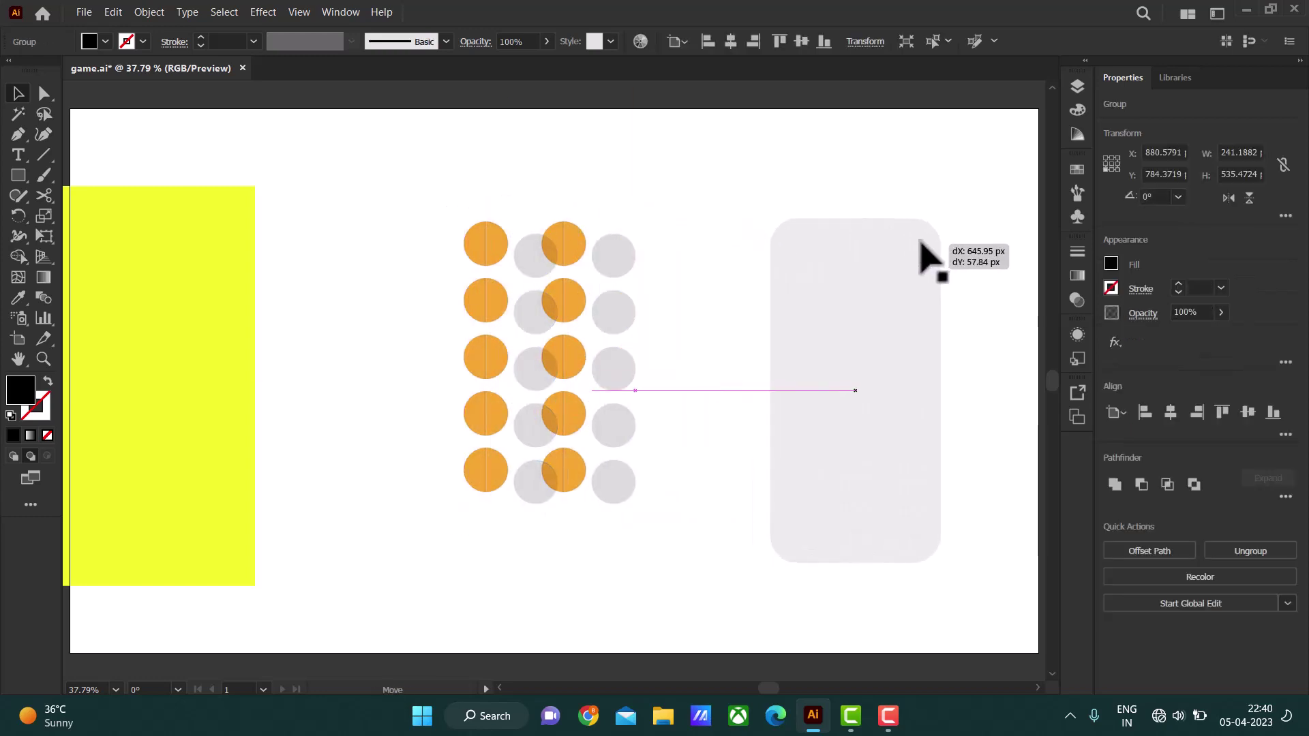
{"action": "mouse_move", "coordinate": [601, 325]}
{"action": "left_mouse_down"}
{"action": "mouse_move", "coordinate": [569, 334]}
{"action": "mouse_move", "coordinate": [579, 298]}
{"action": "left_mouse_up"}
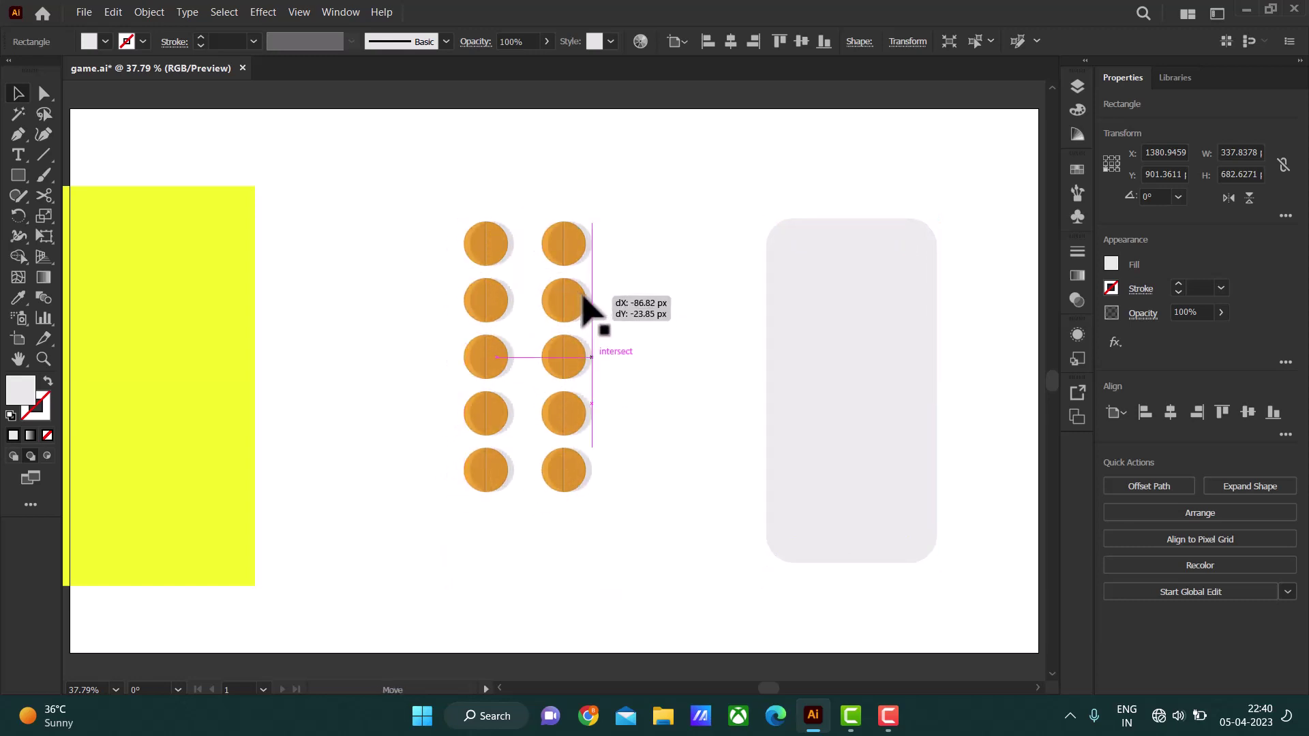
{"action": "left_click_drag", "start_coordinate": [579, 298], "coordinate": [538, 293]}
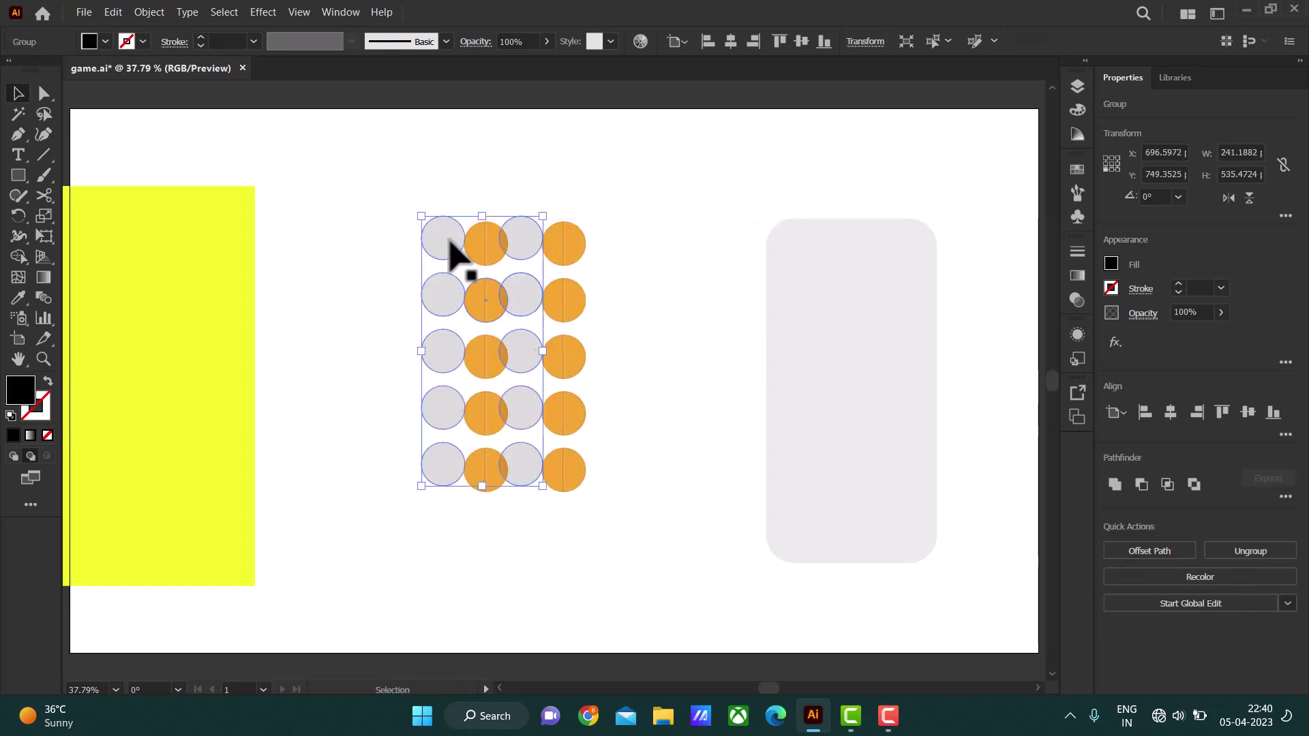
Send the grey circles to the back, offset them under the pills, and bring the tray closer
{"action": "left_click", "coordinate": [146, 12]}
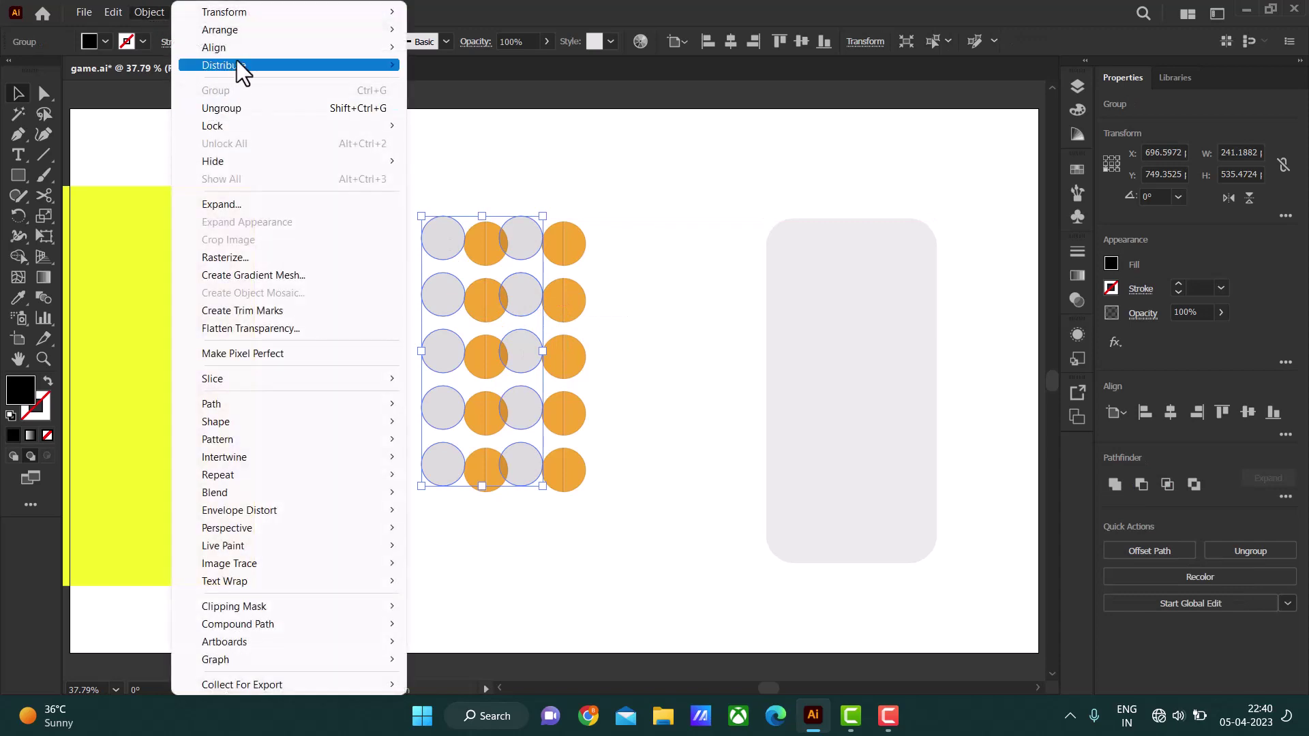
{"action": "mouse_move", "coordinate": [220, 30]}
{"action": "left_click", "coordinate": [486, 83]}
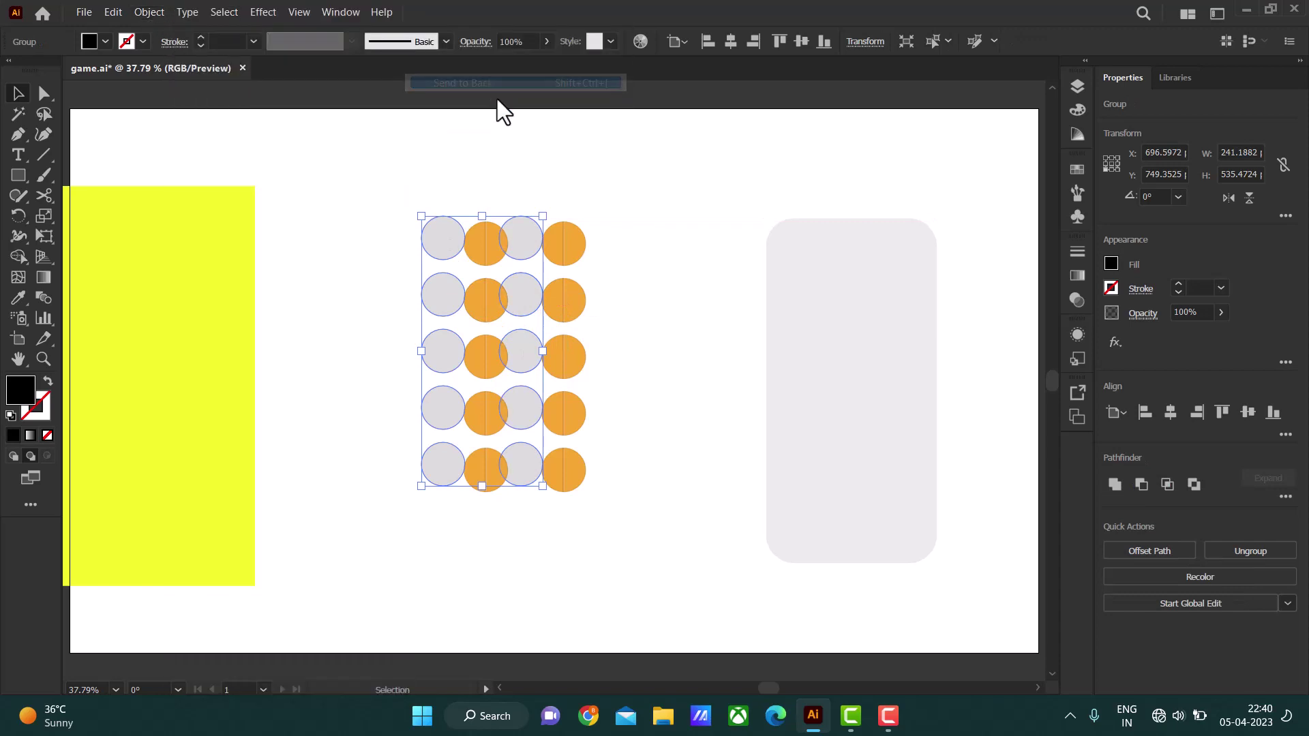
{"action": "left_click_drag", "start_coordinate": [551, 246], "coordinate": [575, 248]}
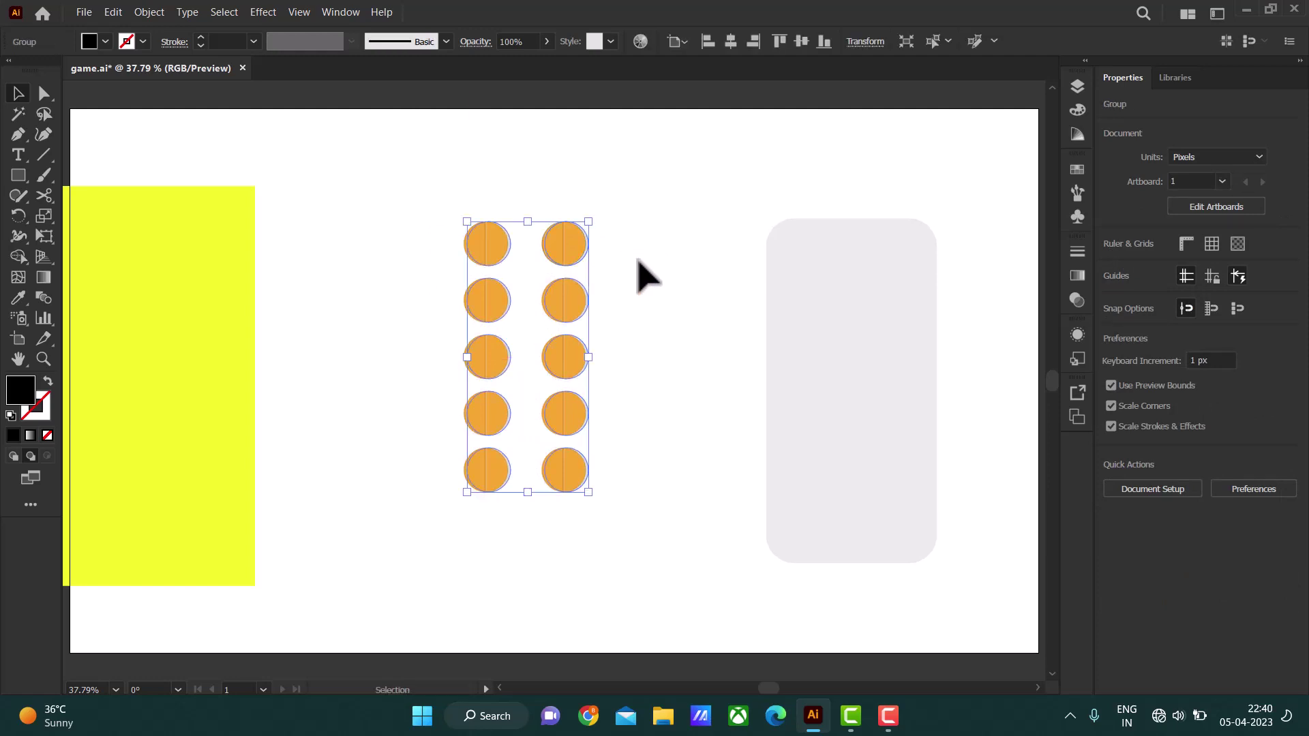
{"action": "left_click", "coordinate": [648, 276]}
{"action": "mouse_move", "coordinate": [845, 341]}
{"action": "left_mouse_down"}
{"action": "mouse_move", "coordinate": [539, 290]}
{"action": "mouse_move", "coordinate": [673, 318]}
{"action": "left_mouse_up"}
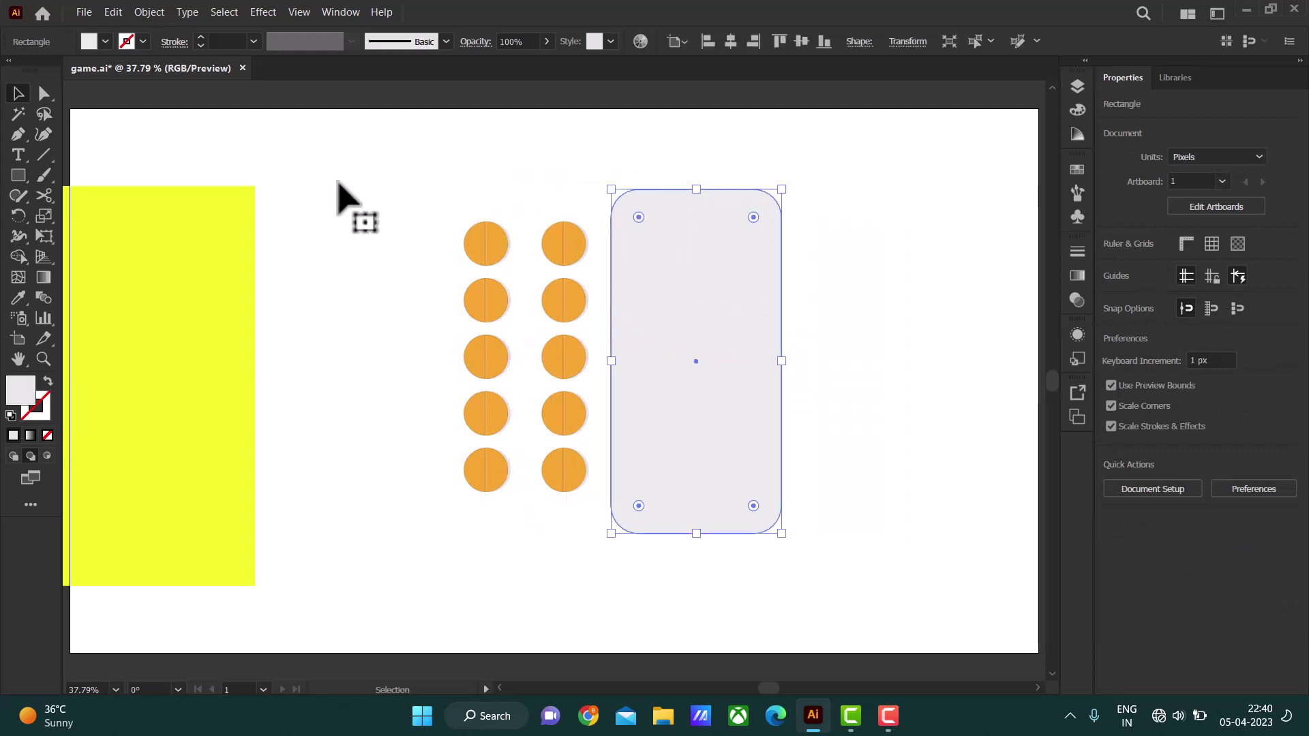
Send the rounded tray to the back and slide it under the orange pills
{"action": "left_click", "coordinate": [149, 11]}
{"action": "left_click", "coordinate": [505, 83]}
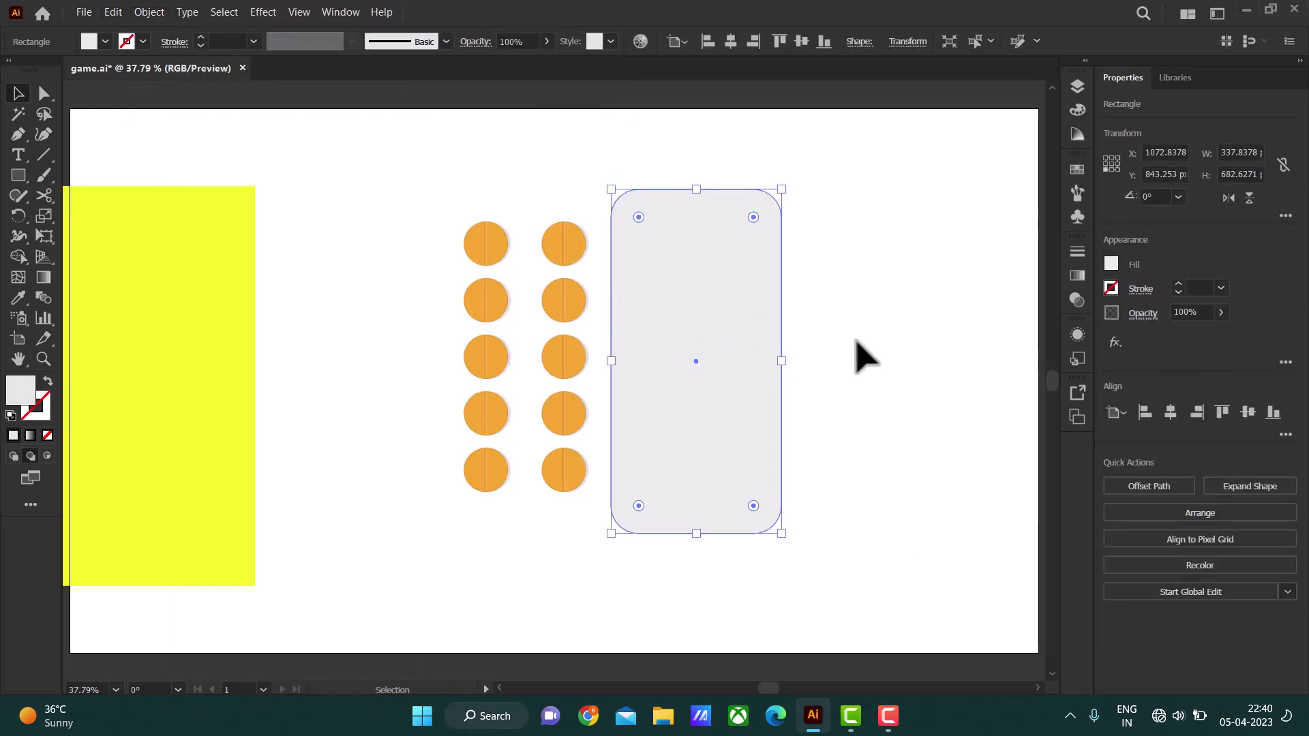
{"action": "mouse_move", "coordinate": [696, 361]}
{"action": "left_mouse_down"}
{"action": "mouse_move", "coordinate": [543, 361]}
{"action": "mouse_move", "coordinate": [536, 345]}
{"action": "left_mouse_up"}
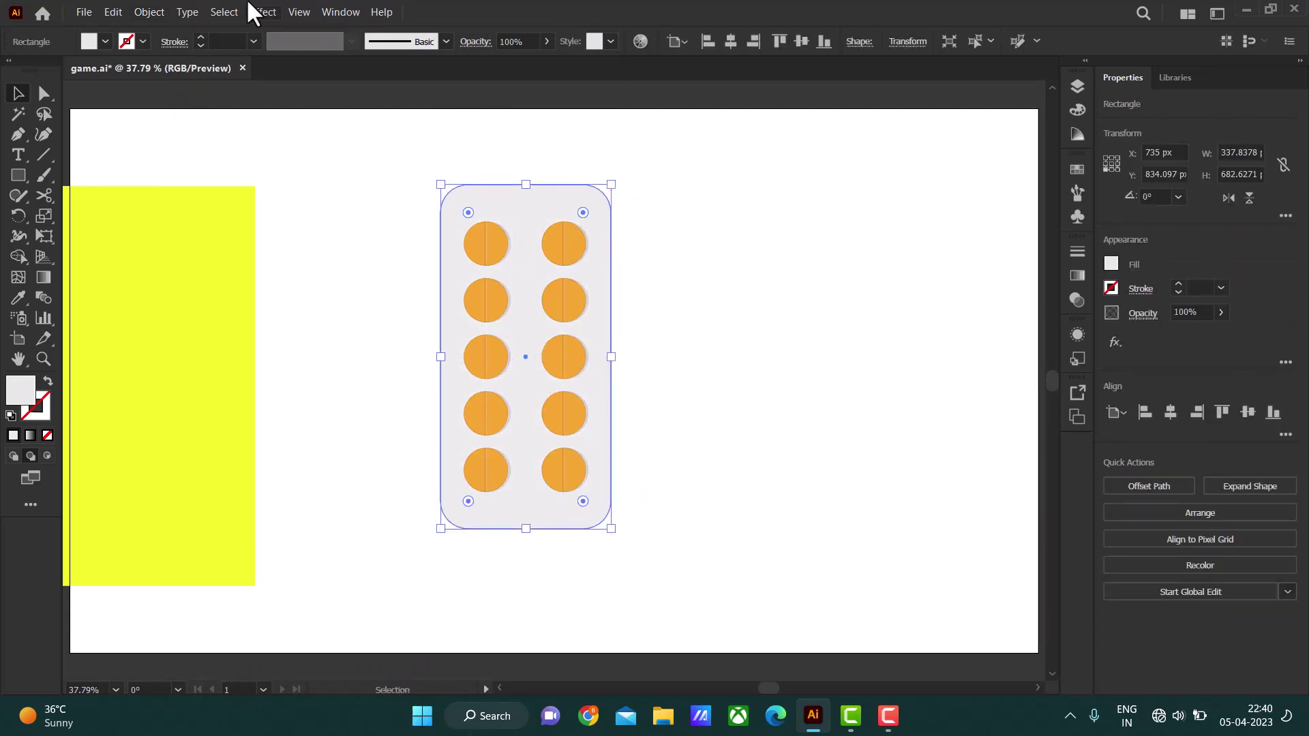
Try several grey swatches, settle on a medium grey tray fill, and nudge the tray upward
{"action": "left_click", "coordinate": [106, 42]}
{"action": "left_click", "coordinate": [96, 123]}
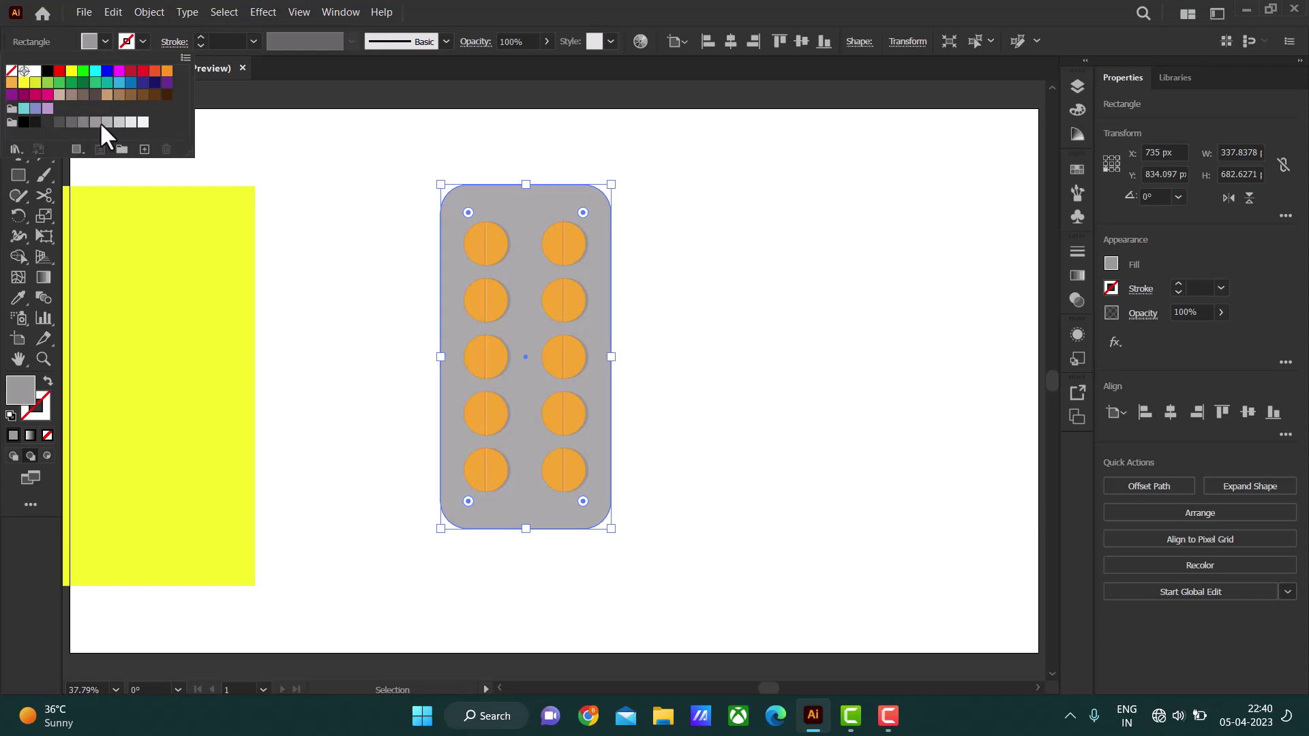
{"action": "left_click", "coordinate": [107, 123]}
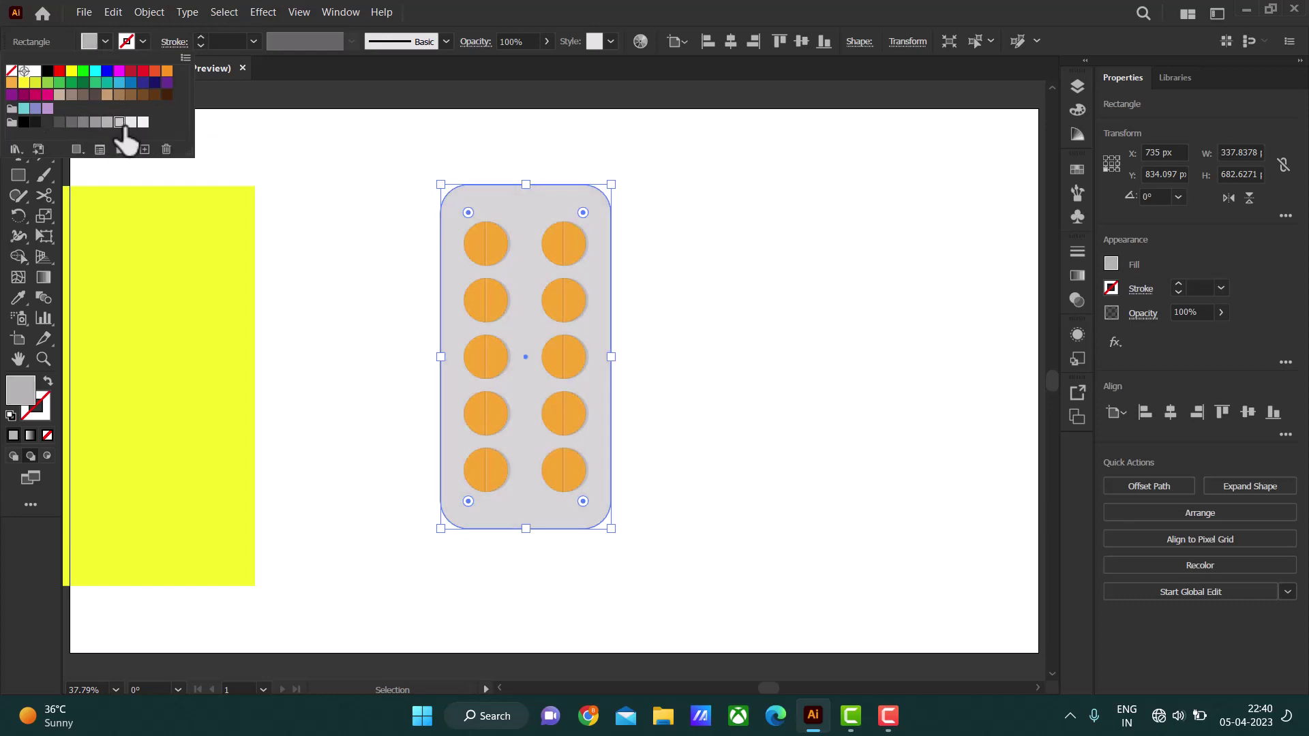
{"action": "left_click", "coordinate": [95, 123]}
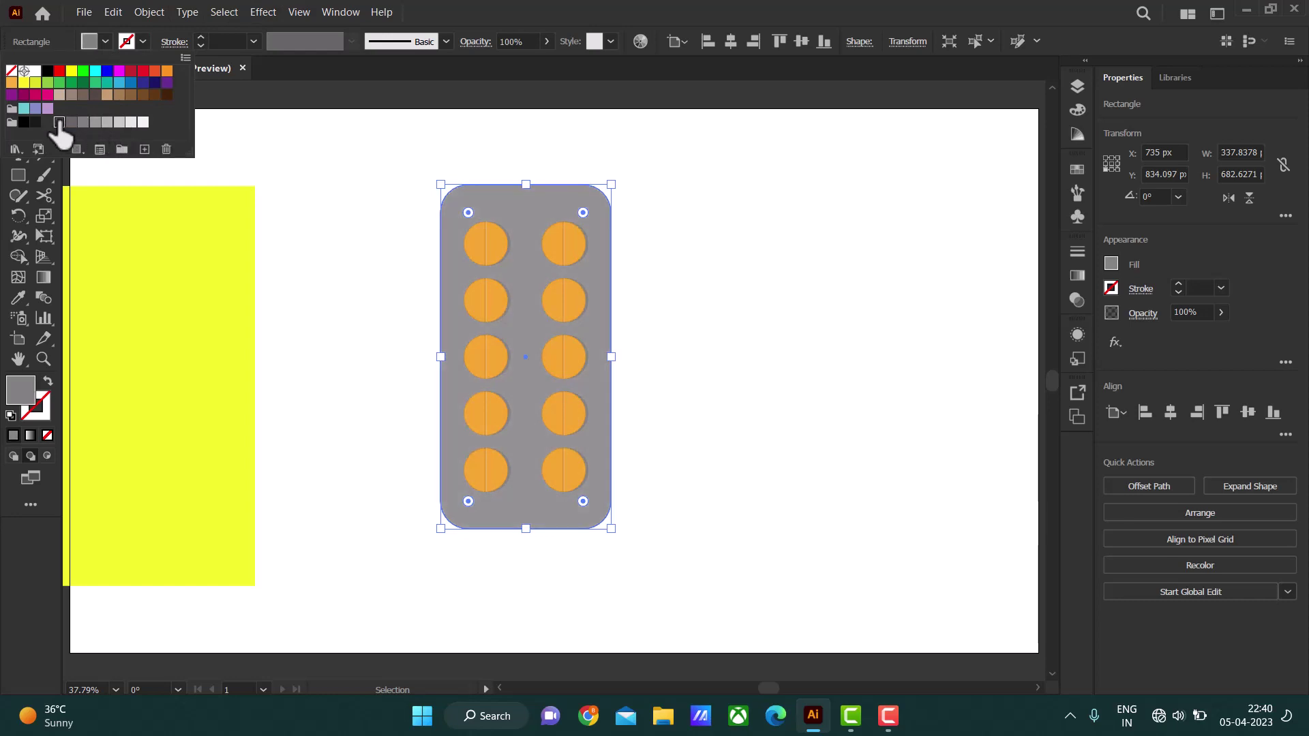
{"action": "left_click", "coordinate": [59, 123]}
{"action": "left_click", "coordinate": [41, 123]}
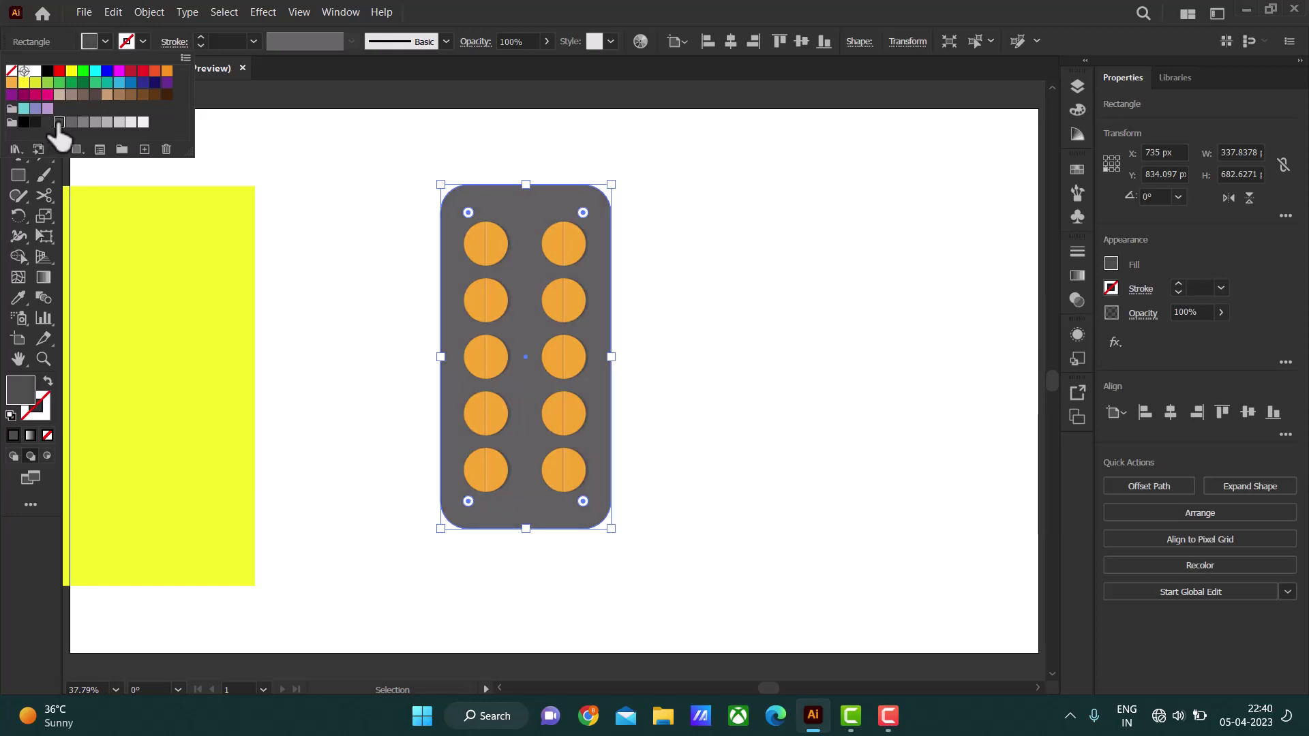
{"action": "left_click", "coordinate": [71, 122]}
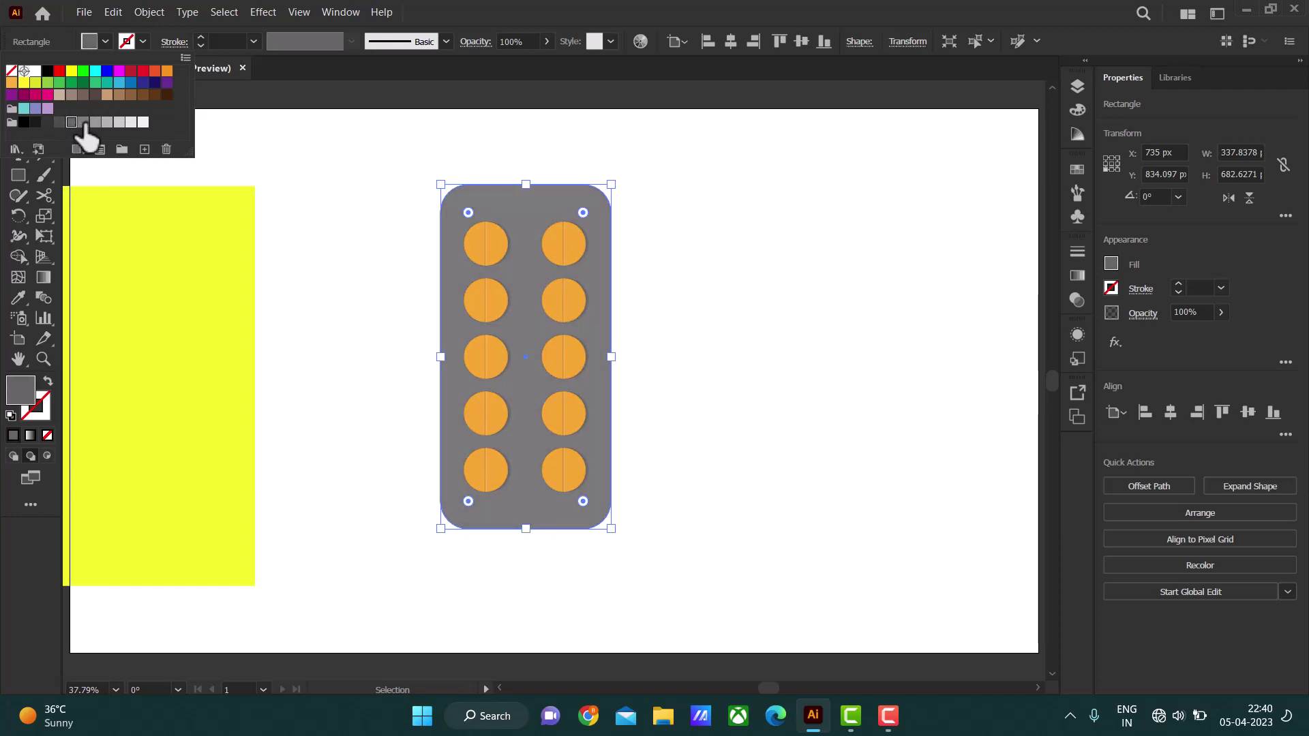
{"action": "left_click", "coordinate": [83, 123]}
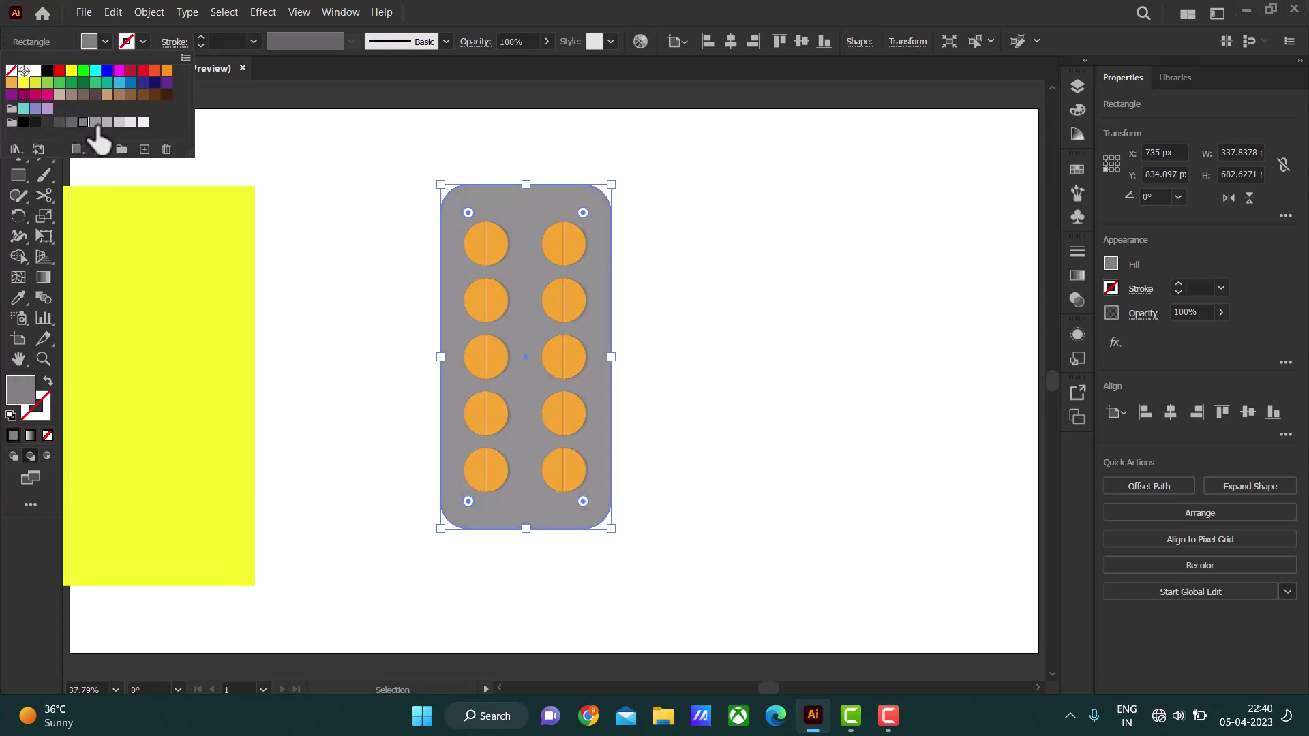
{"action": "left_click", "coordinate": [364, 140]}
{"action": "left_click", "coordinate": [361, 164]}
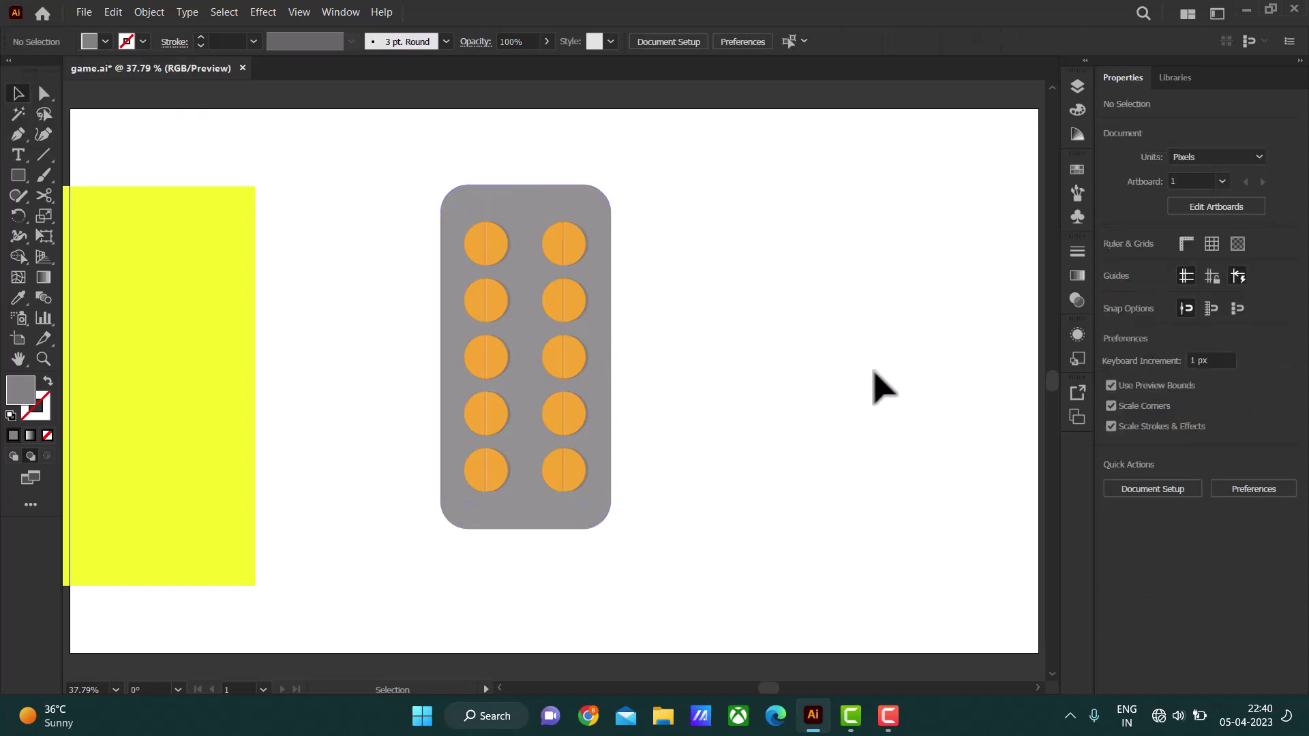
{"action": "left_click_drag", "start_coordinate": [525, 524], "coordinate": [522, 518]}
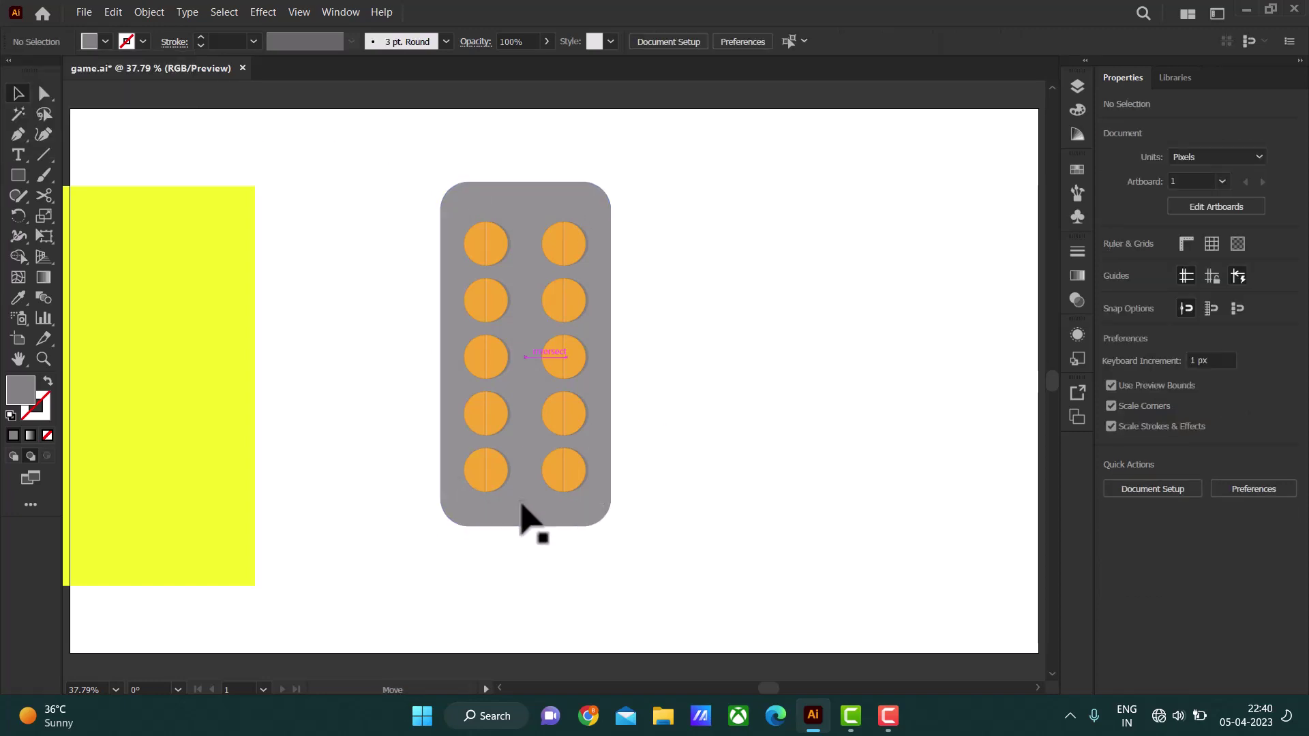
Marquee-select the tray and ten pills, group them, and delete the yellow rectangle
{"action": "left_click", "coordinate": [716, 482]}
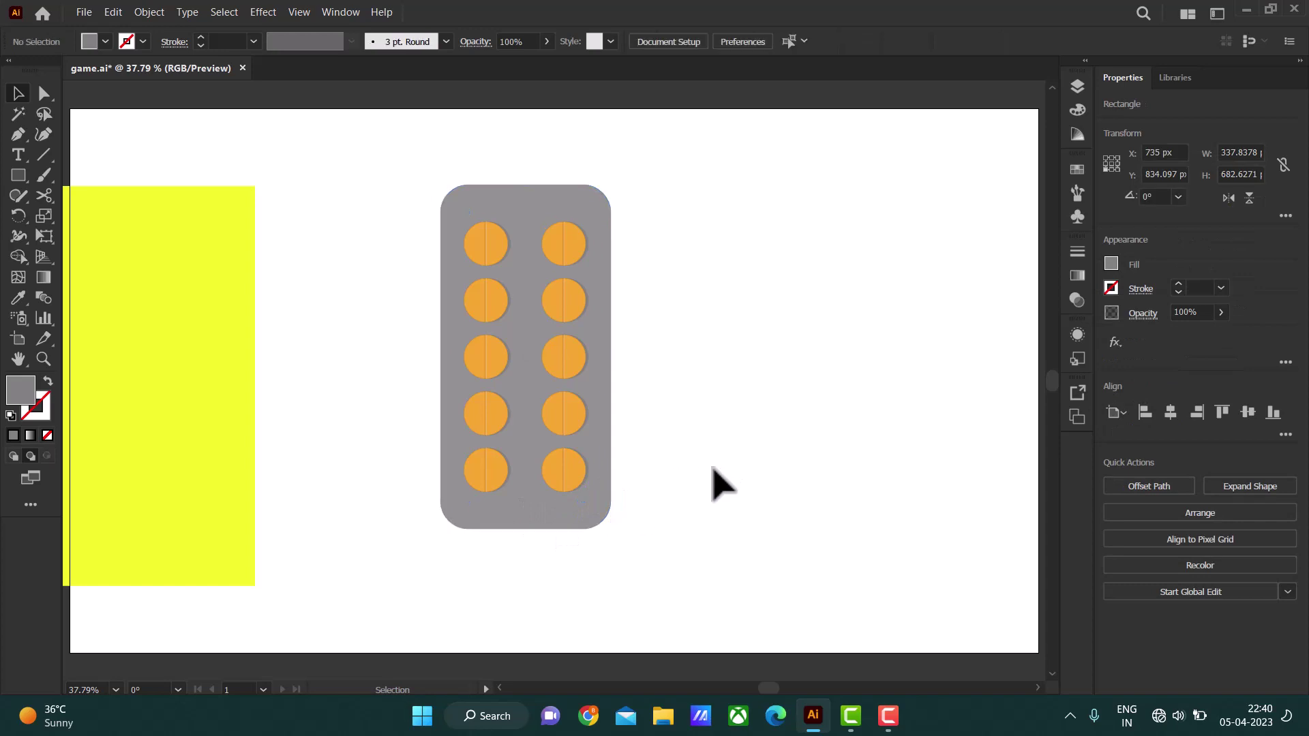
{"action": "left_click_drag", "start_coordinate": [712, 542], "coordinate": [423, 307]}
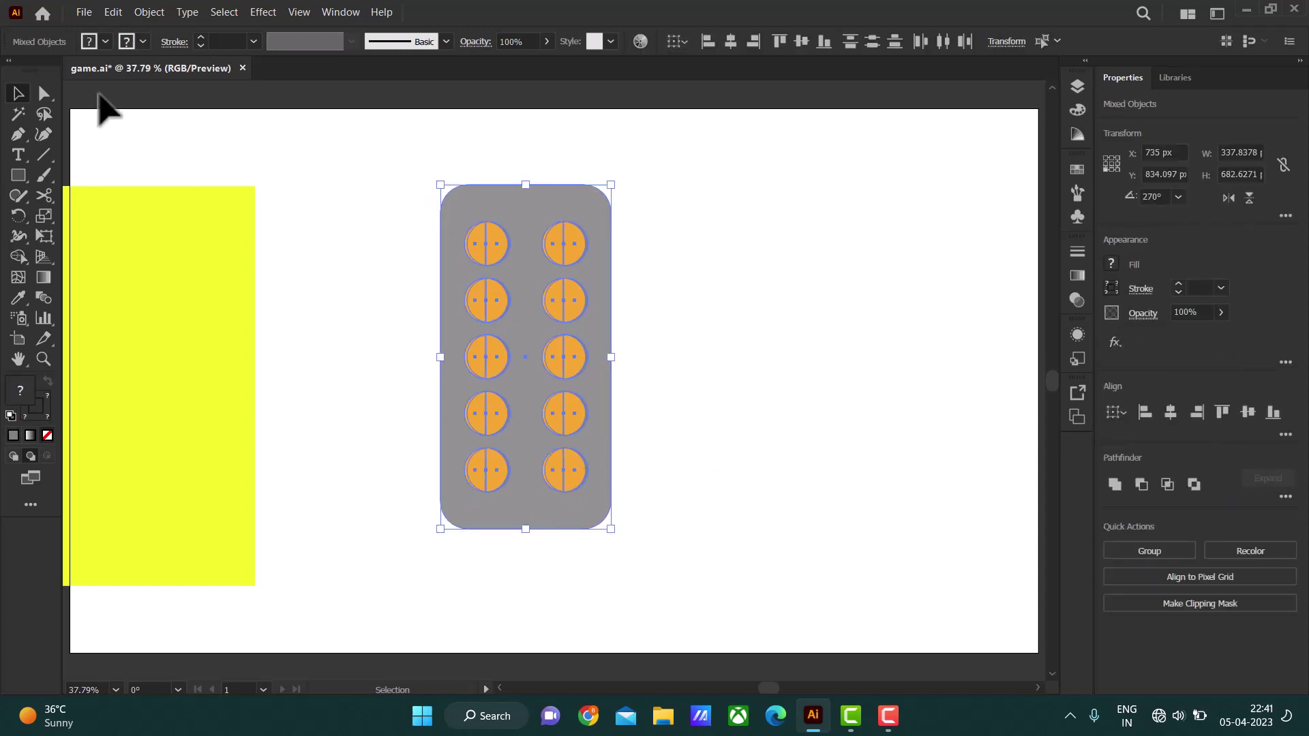
{"action": "left_click", "coordinate": [149, 11]}
{"action": "left_click", "coordinate": [232, 93]}
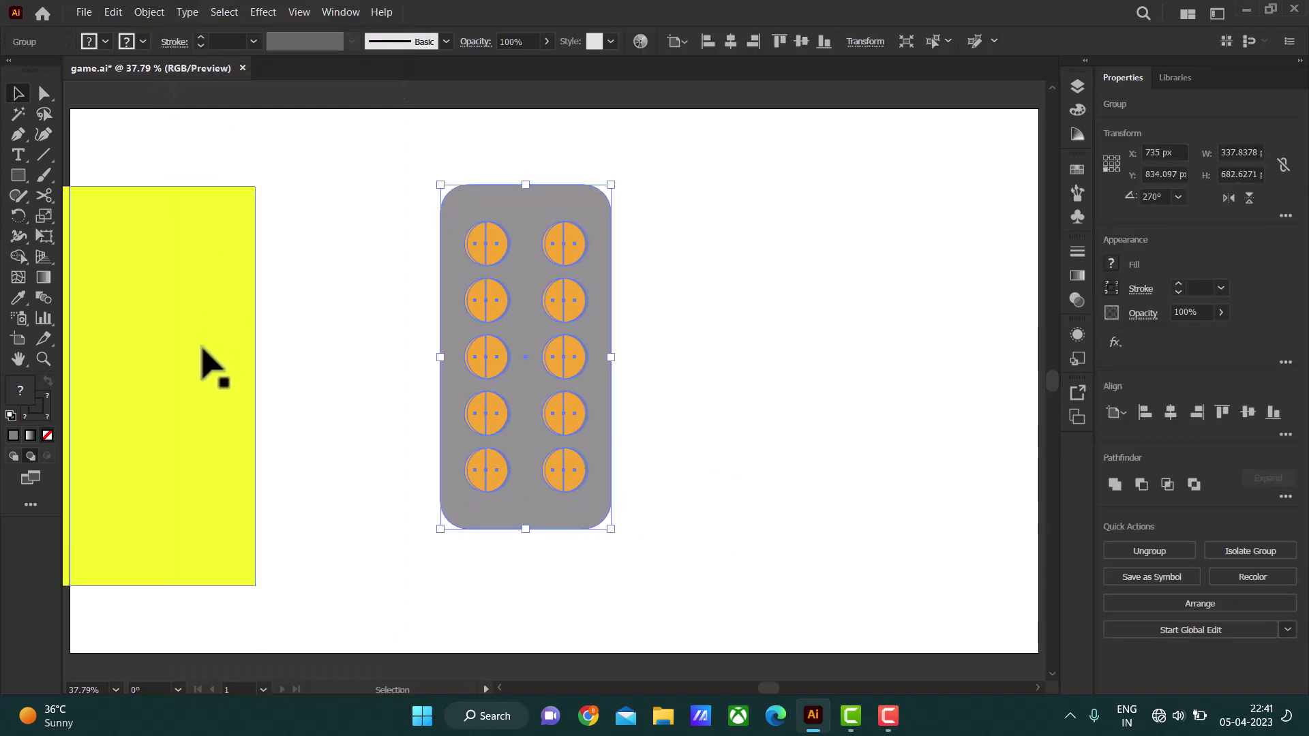
{"action": "left_click", "coordinate": [202, 348]}
{"action": "key", "text": "Delete"}
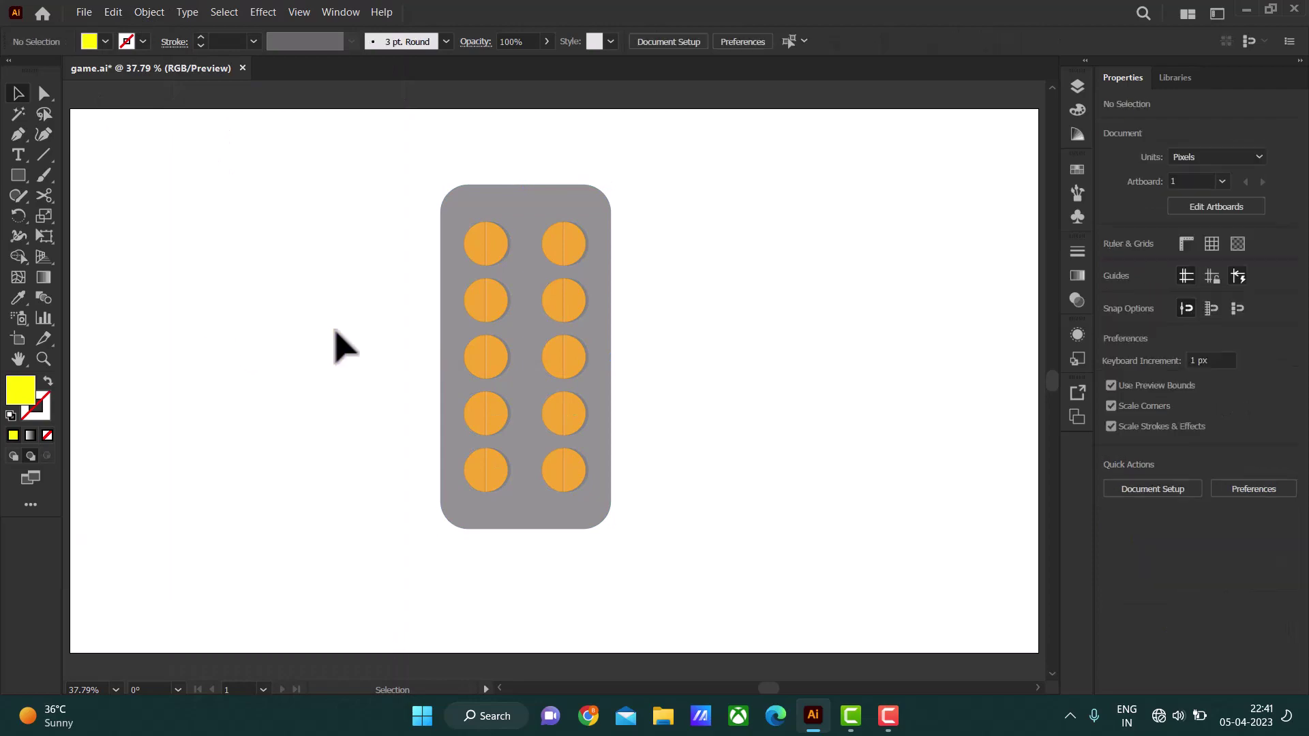